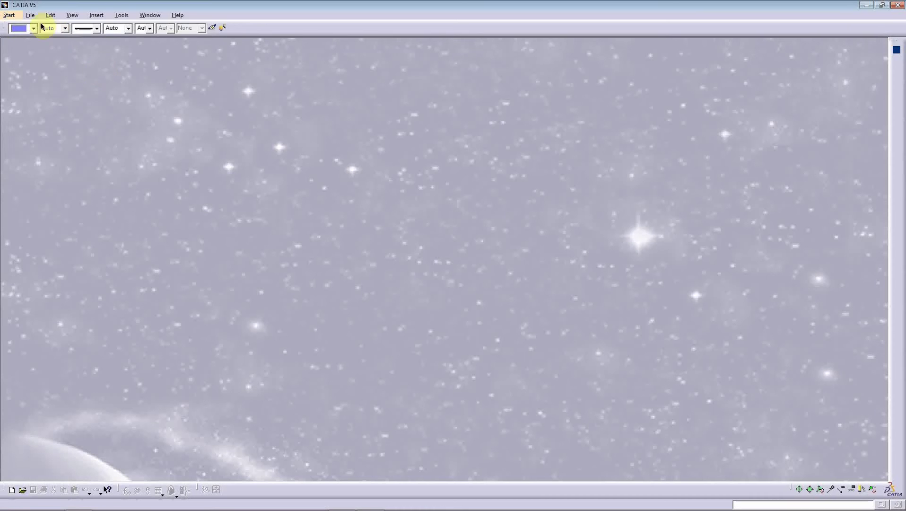
- Create a new Part document and name it 'Drill'
click(35, 19)
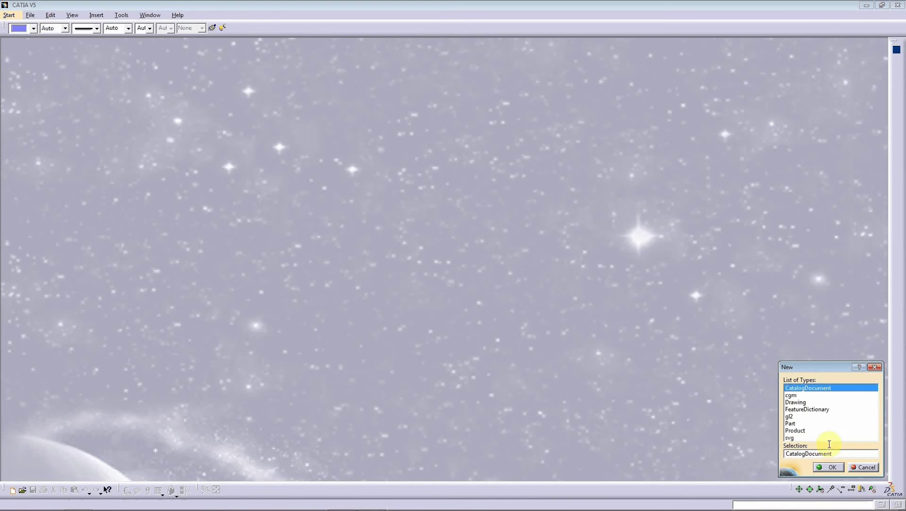
click(793, 423)
click(831, 468)
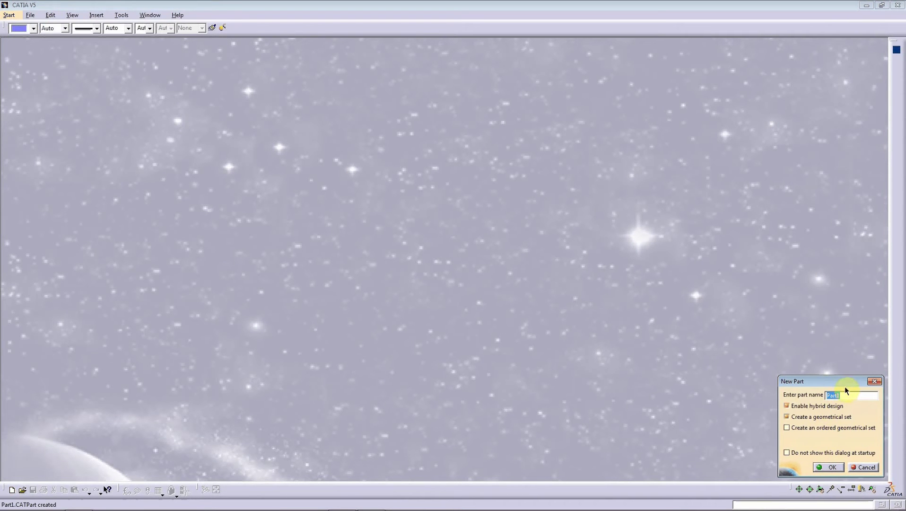
text(Drill)
key(Return)
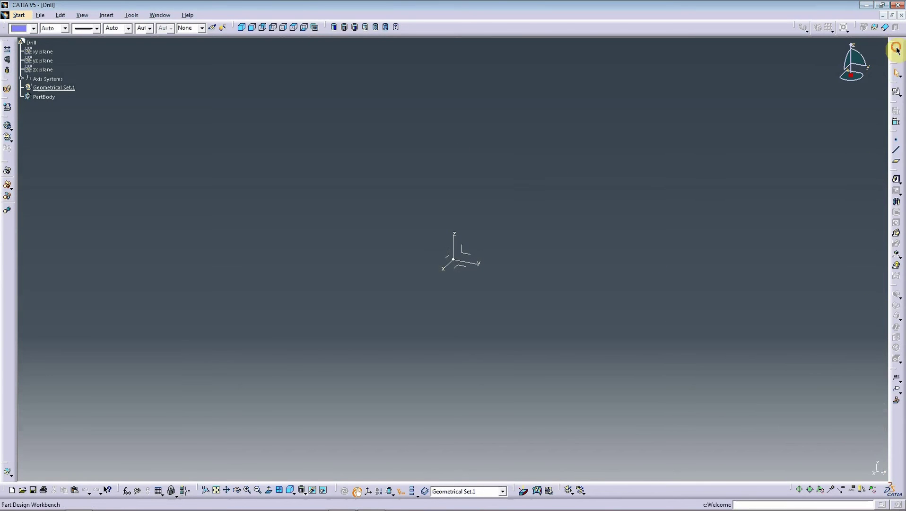
- In Generative Shape Design, draw a whole 5 mm circle at the origin, then set PartBody in work
click(895, 49)
click(651, 118)
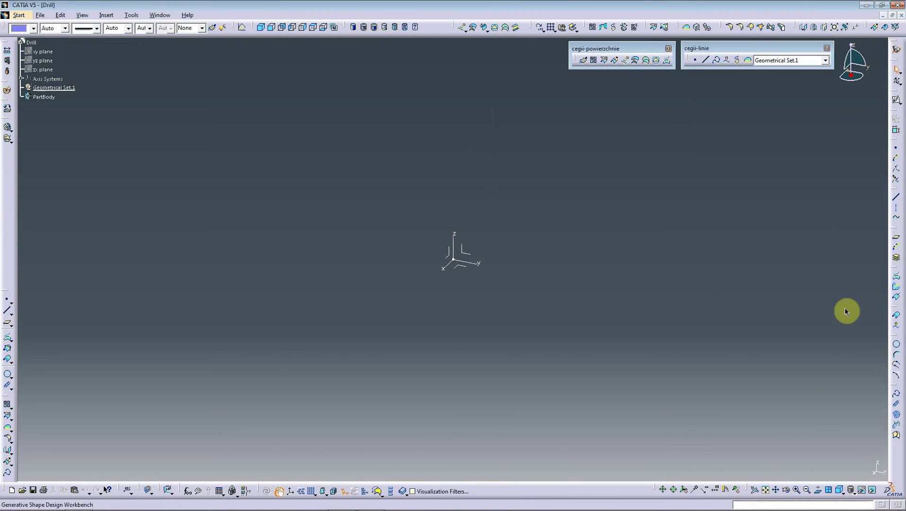
click(898, 346)
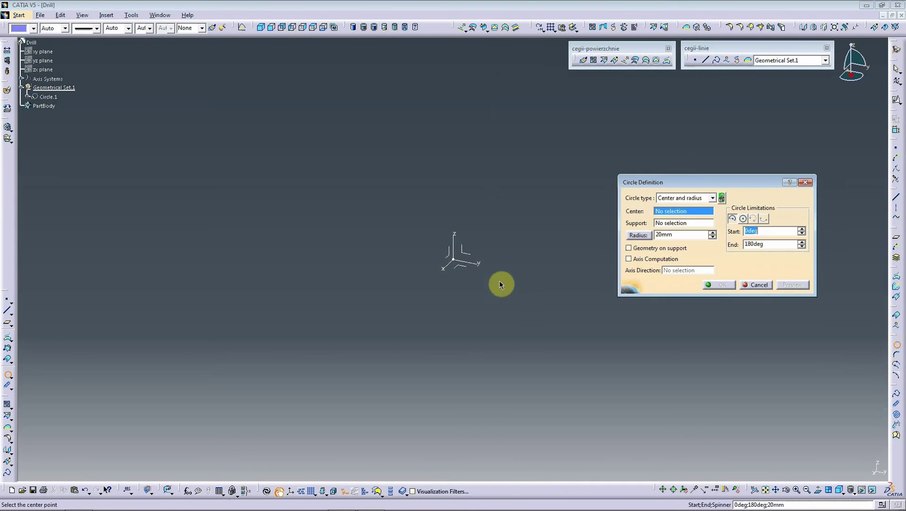
click(460, 263)
click(462, 263)
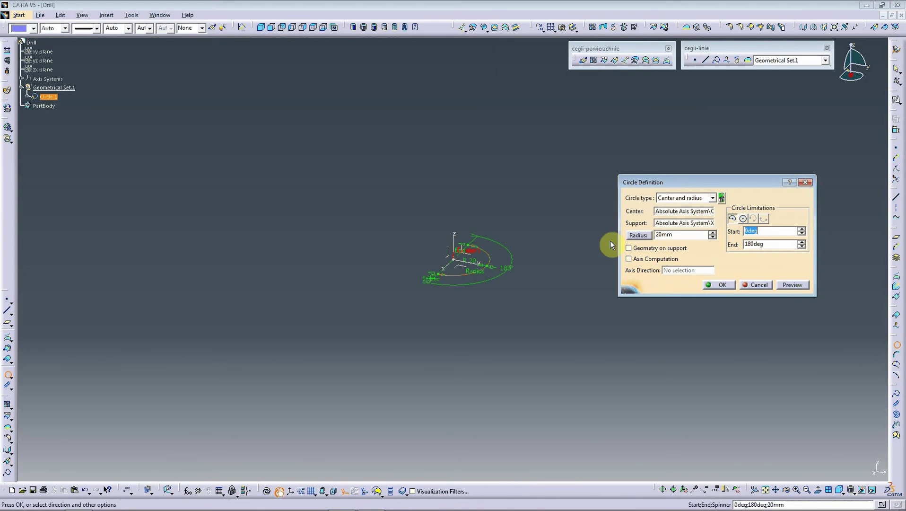
double_click(676, 234)
text(5)
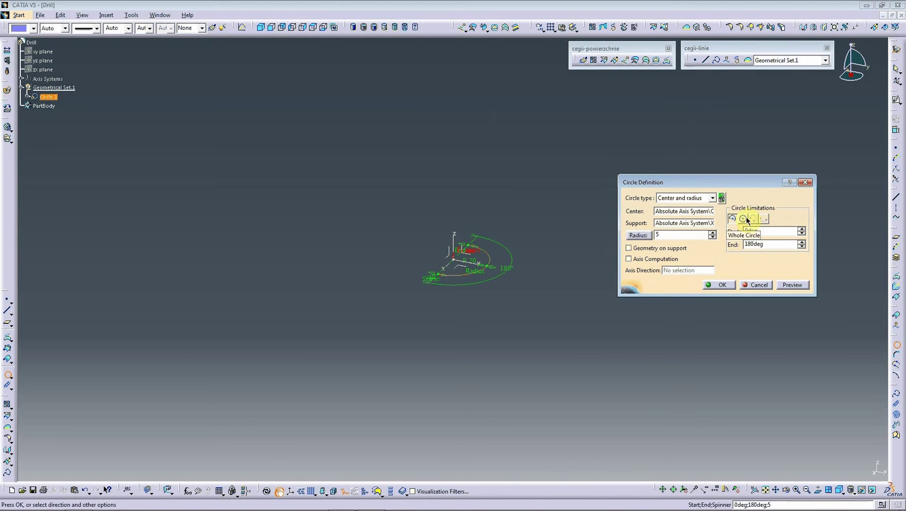
click(744, 218)
click(722, 284)
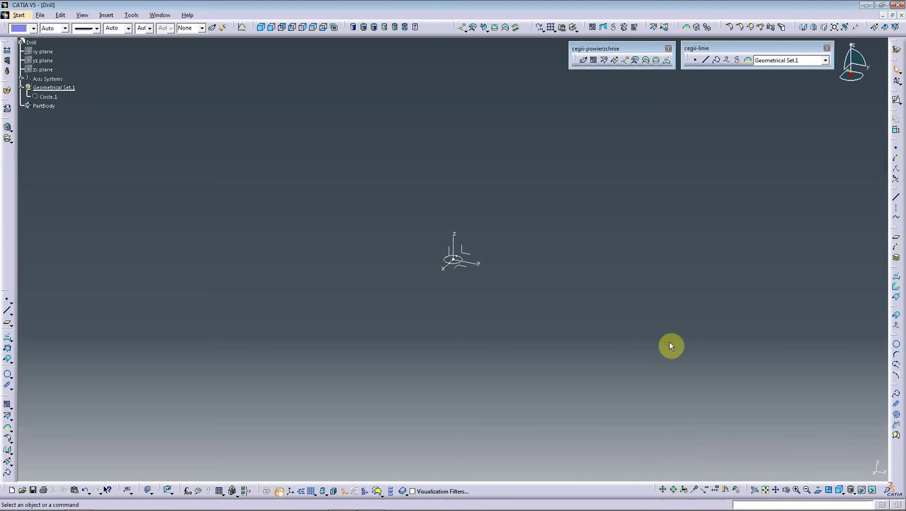
double_click(52, 107)
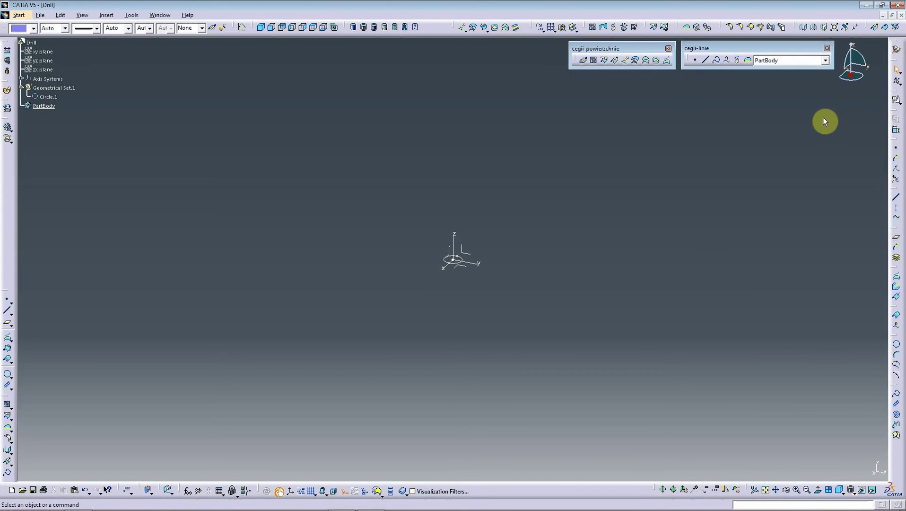
- In Part Design, pad Circle.1 upward by 63 mm to form the shaft cylinder
click(896, 49)
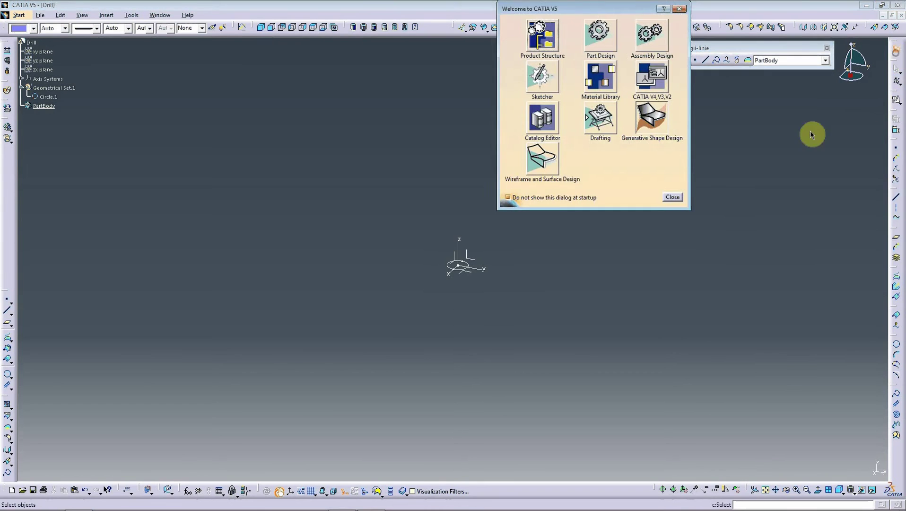
click(597, 40)
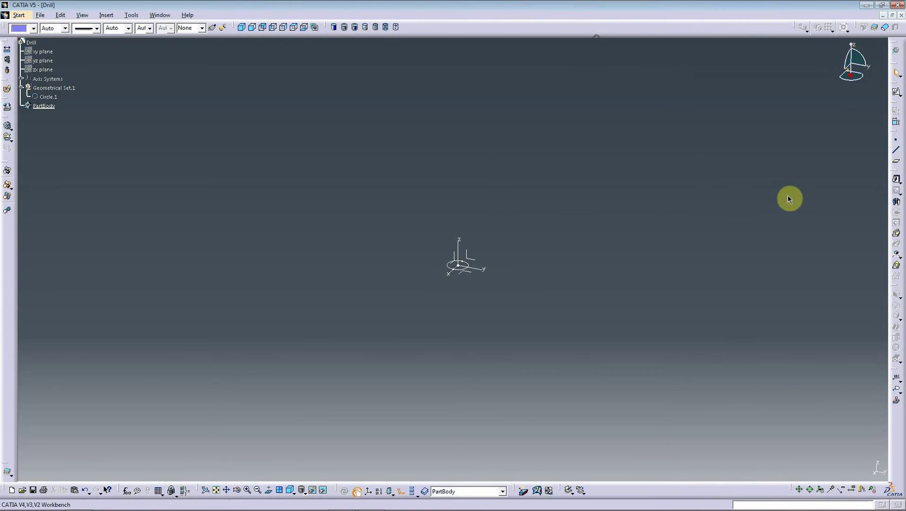
click(895, 183)
click(458, 271)
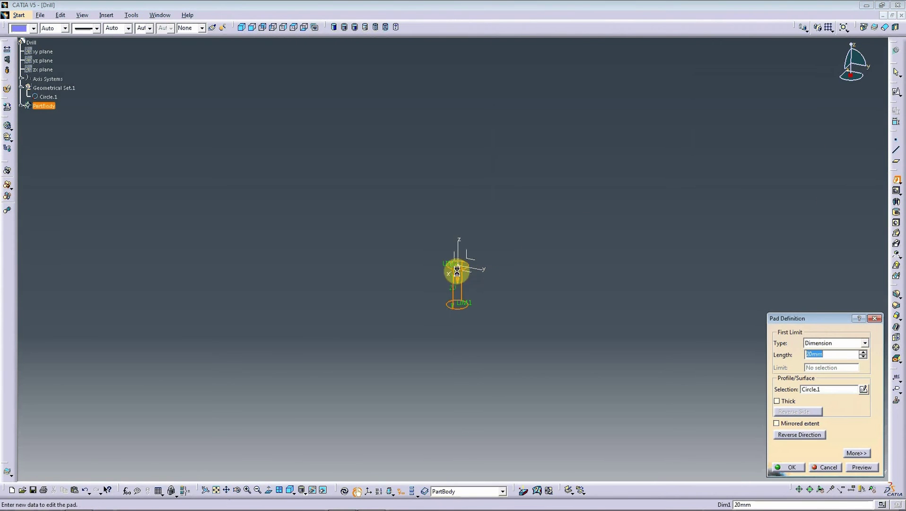
click(792, 434)
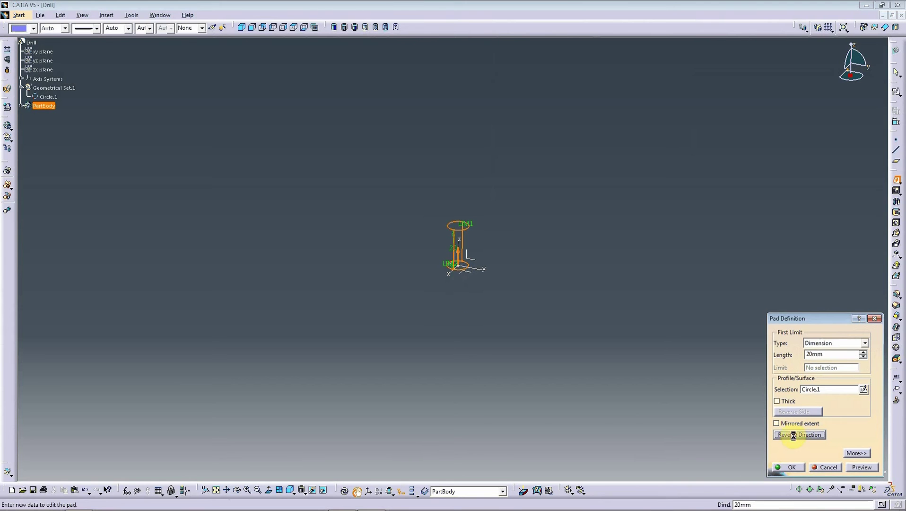
double_click(834, 354)
text(63)
click(862, 468)
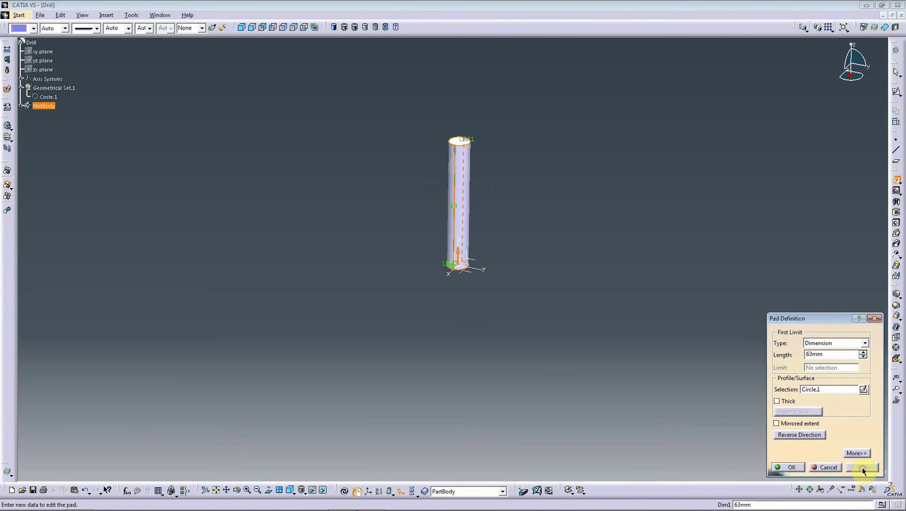
click(783, 466)
mouse_move(630, 337)
middle_down()
mouse_move(610, 210)
mouse_move(619, 230)
mouse_move(178, 141)
middle_up()
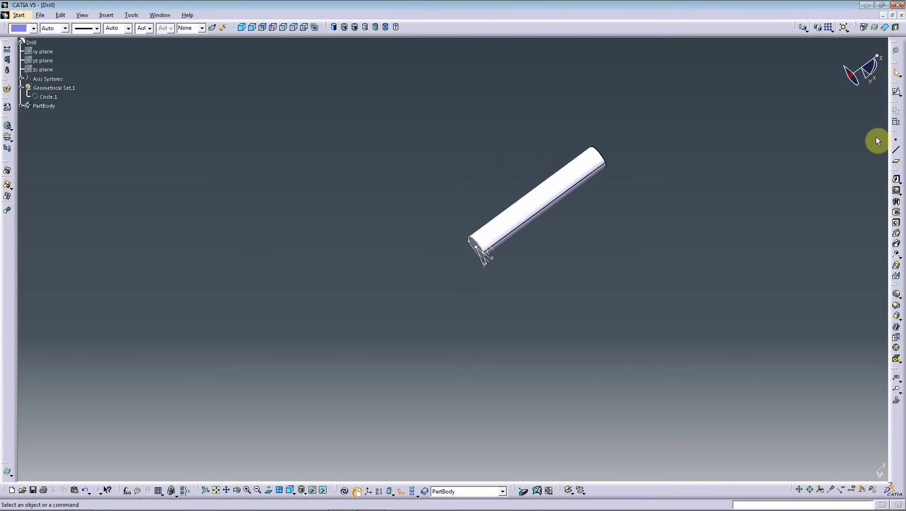
- Add a second 40 mm pad from Circle.1 and set Geometrical Set.1 in work
click(896, 180)
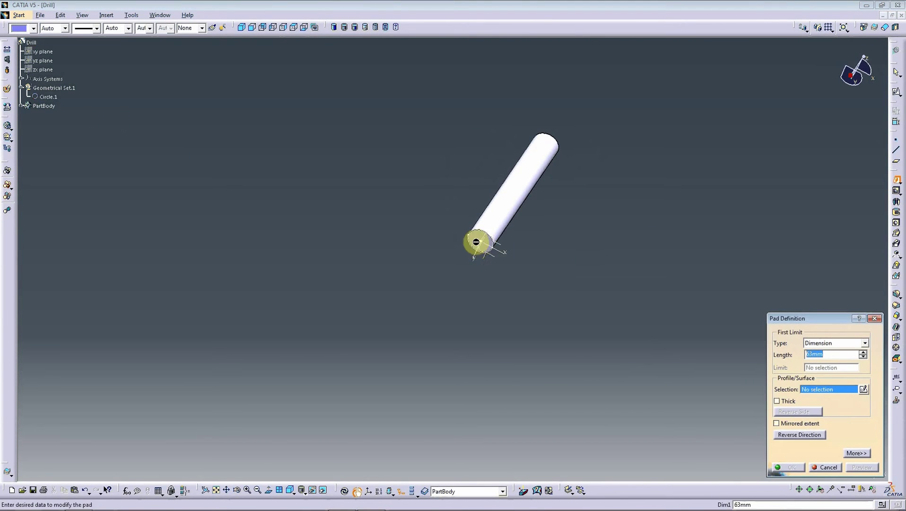
click(475, 246)
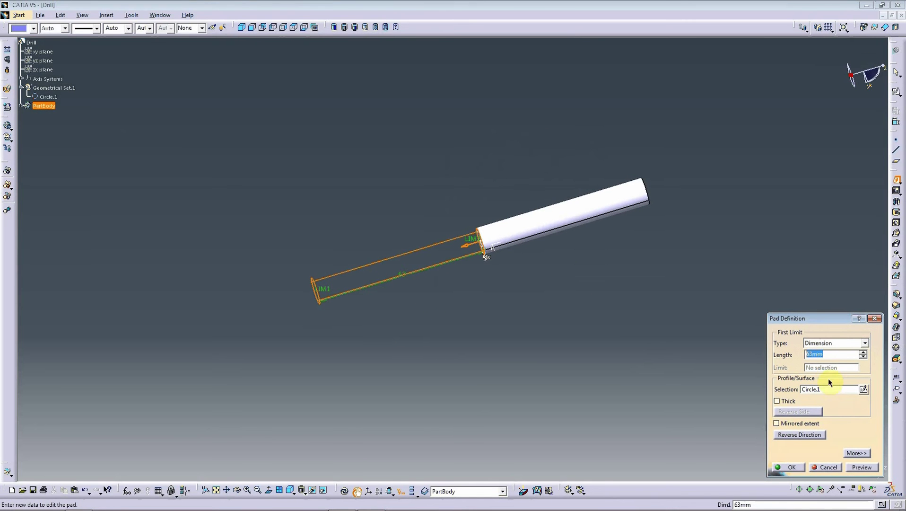
text(40)
click(847, 466)
click(787, 467)
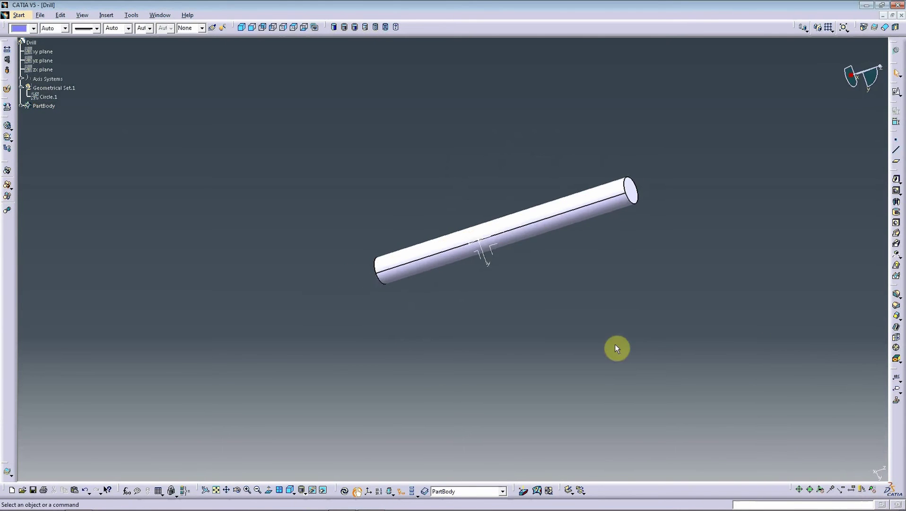
middle_drag(633, 378, 735, 269)
click(48, 88)
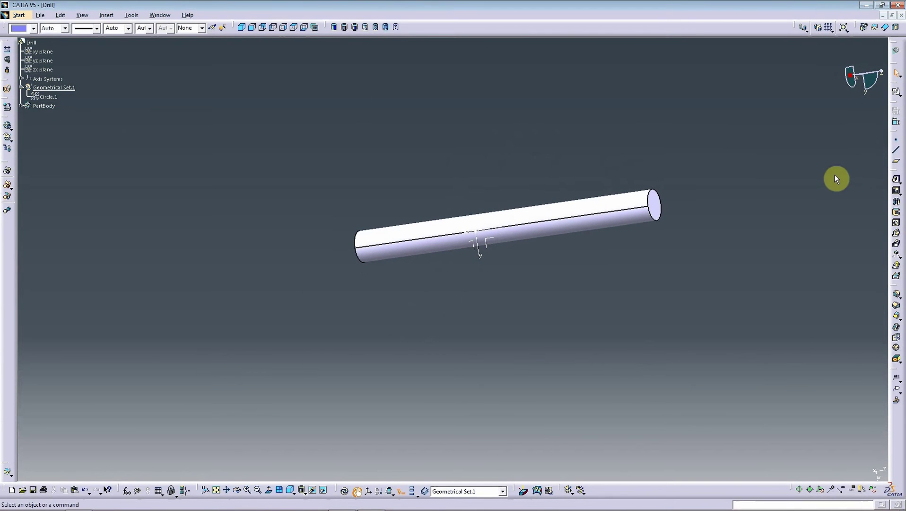
- In Generative Shape Design, start a helix at the midpoint of the cylinder's end edge
click(895, 27)
click(652, 118)
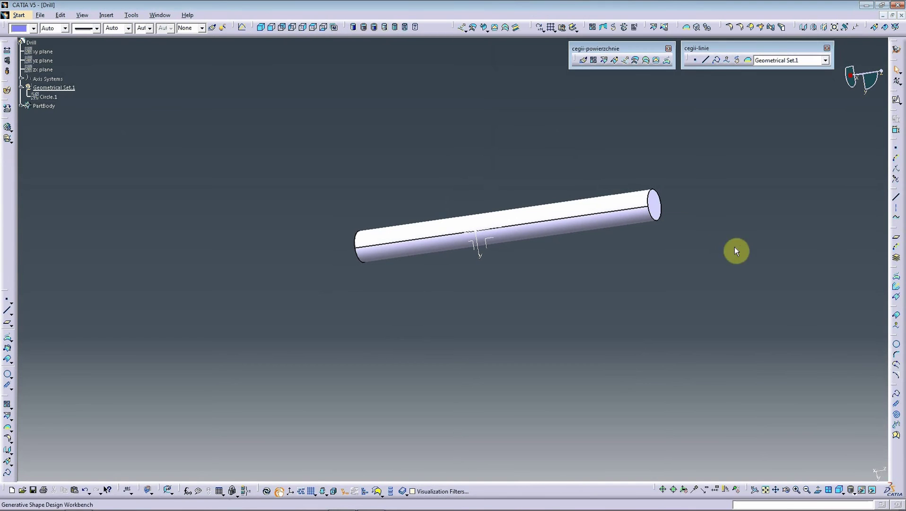
click(894, 408)
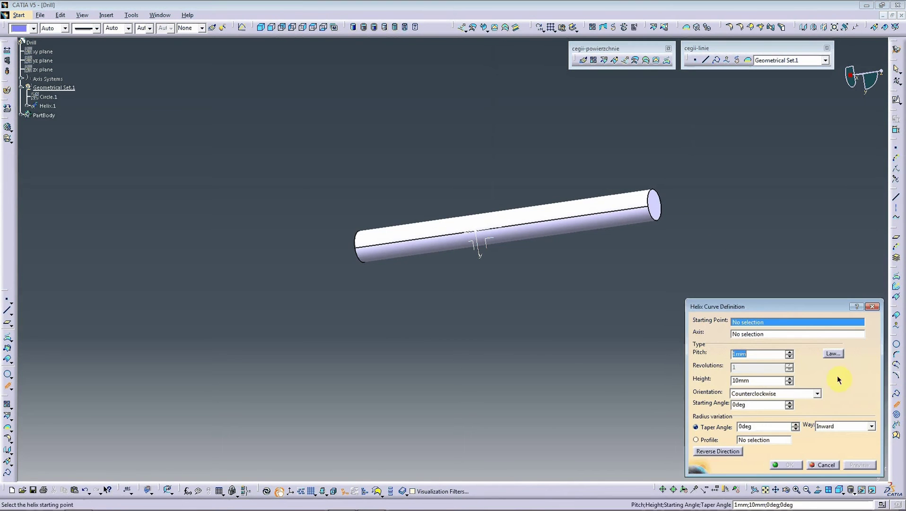
right_click(785, 324)
click(805, 325)
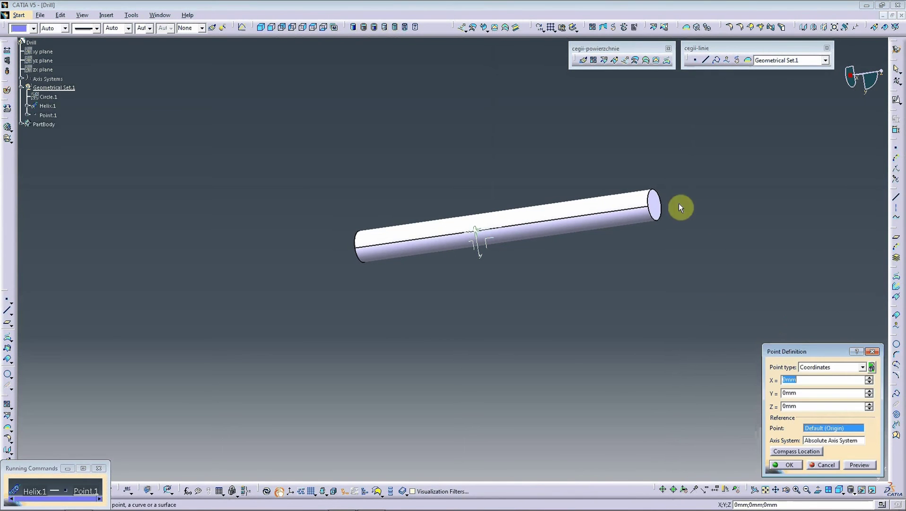
click(651, 214)
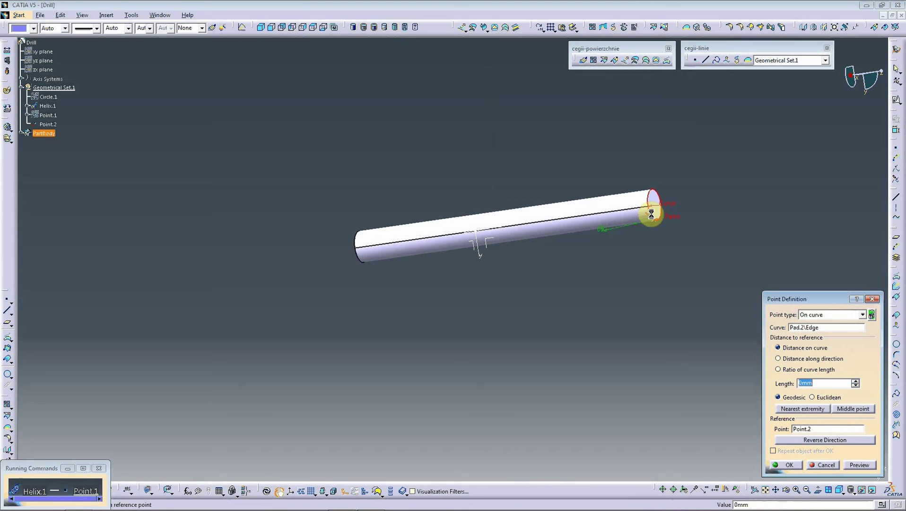
click(846, 407)
click(786, 465)
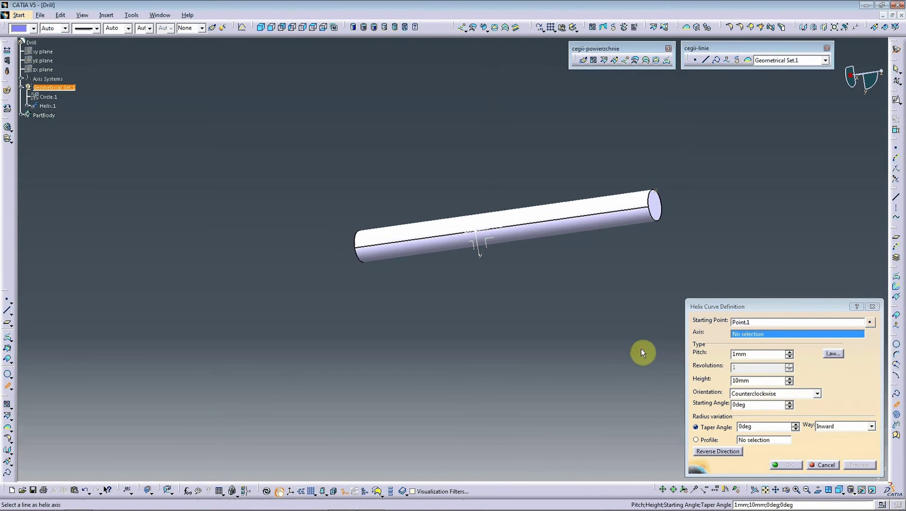
- Give the helix the Z axis, reversed direction, 30 mm pitch and 63 mm height
right_click(773, 334)
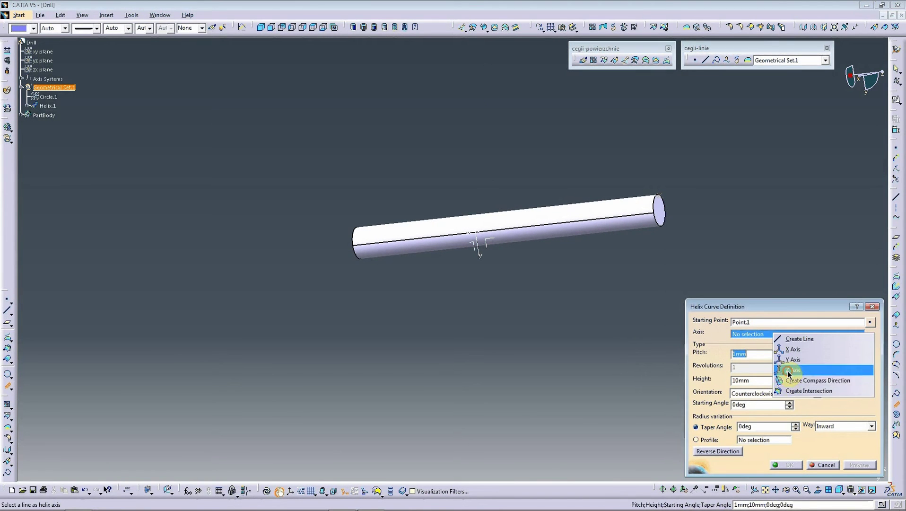
click(788, 370)
click(731, 451)
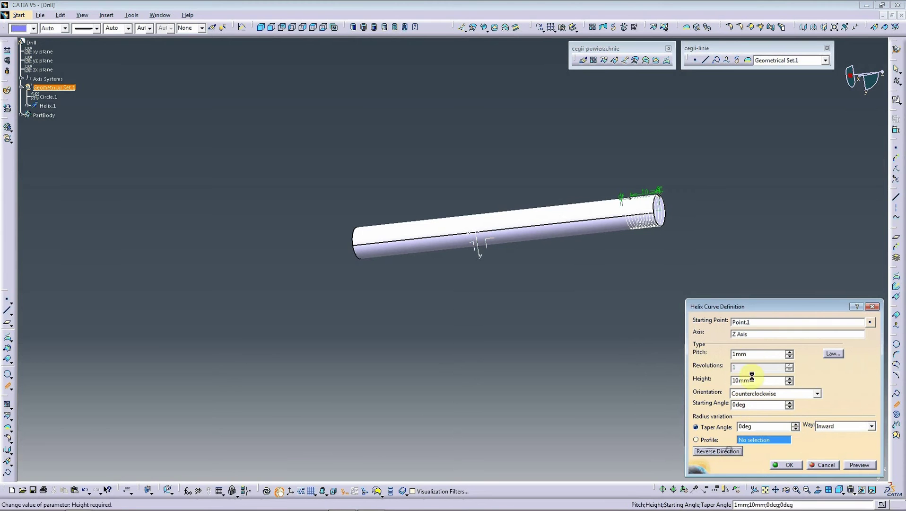
click(751, 352)
text(30)
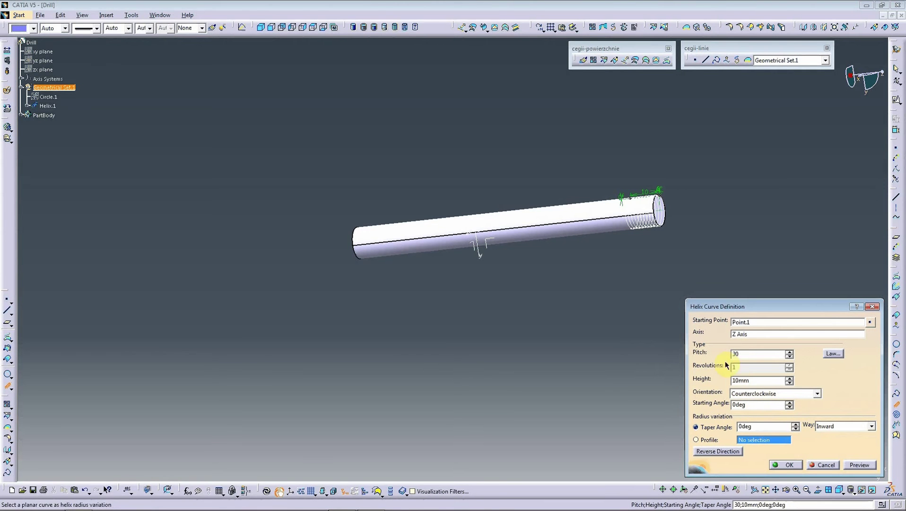
double_click(755, 380)
text(63)
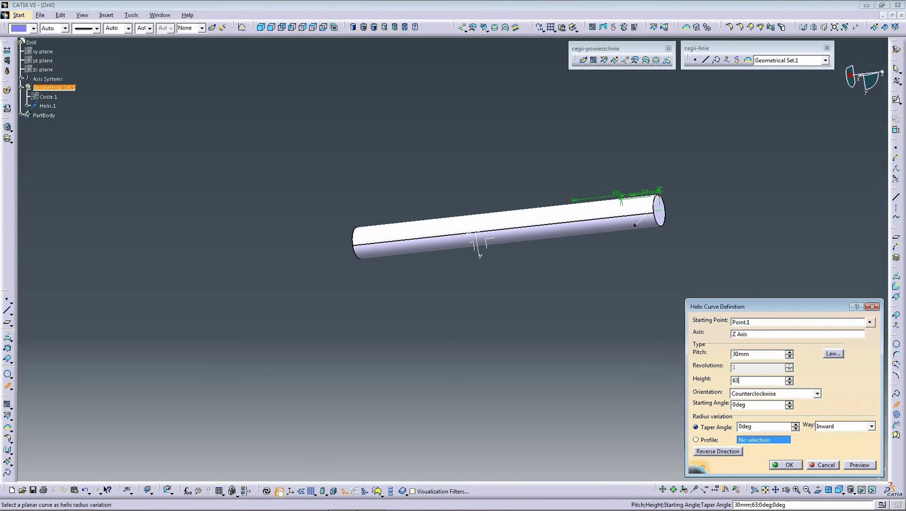
click(856, 463)
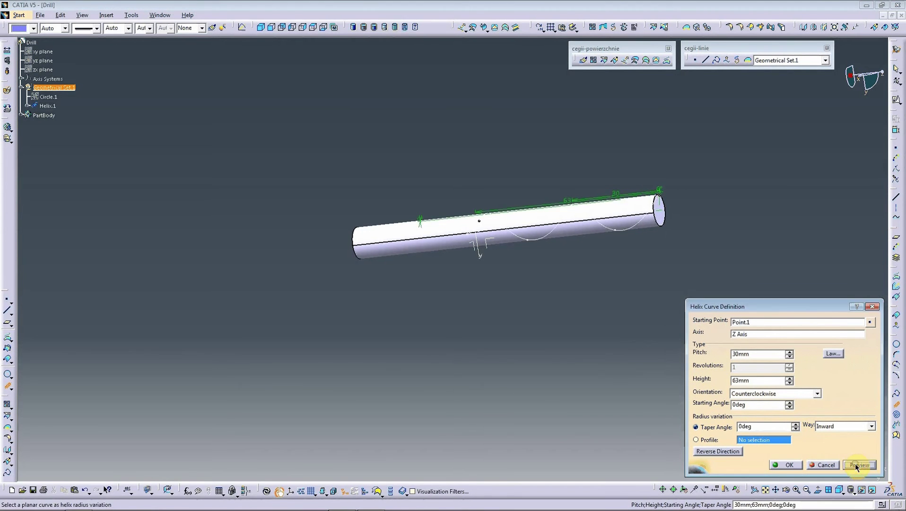
click(785, 465)
mouse_move(499, 337)
middle_down()
mouse_move(717, 287)
mouse_move(380, 154)
middle_up()
middle_drag(603, 149, 807, 143)
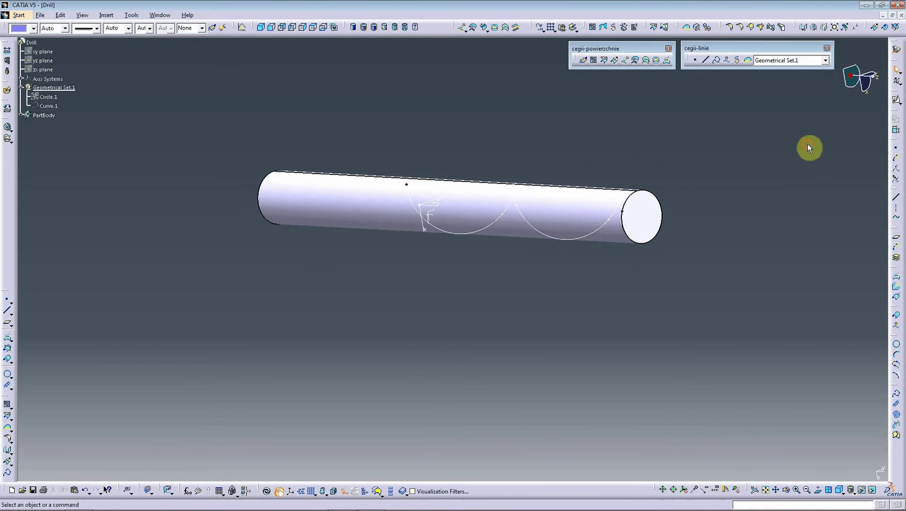
- Create Plane.3 normal to the helix Curve.1
click(897, 241)
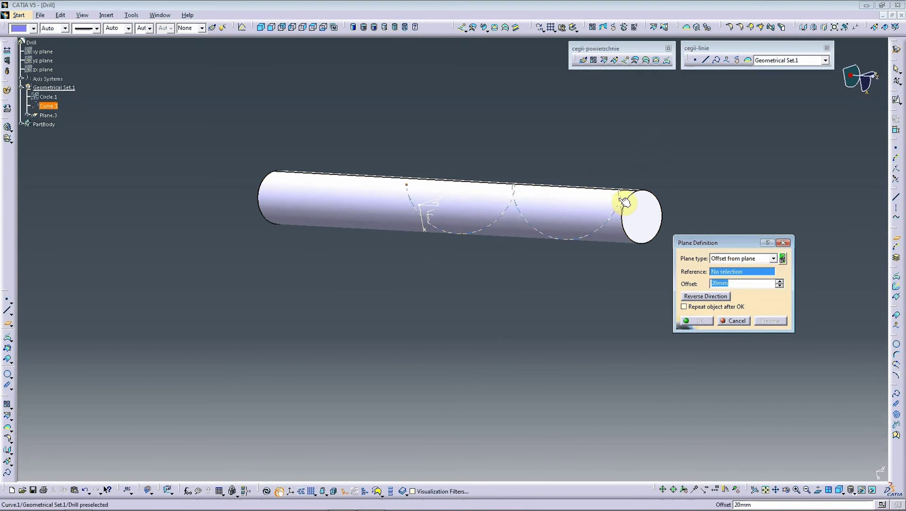
click(622, 204)
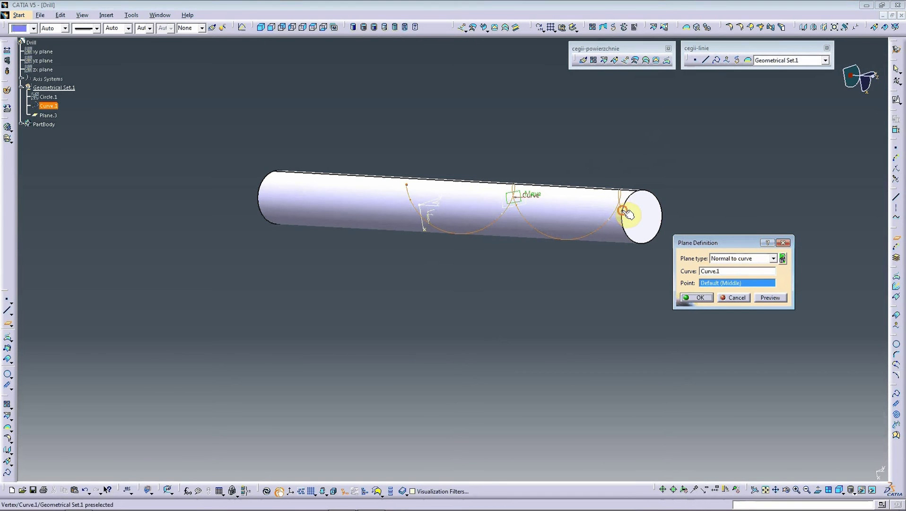
click(698, 298)
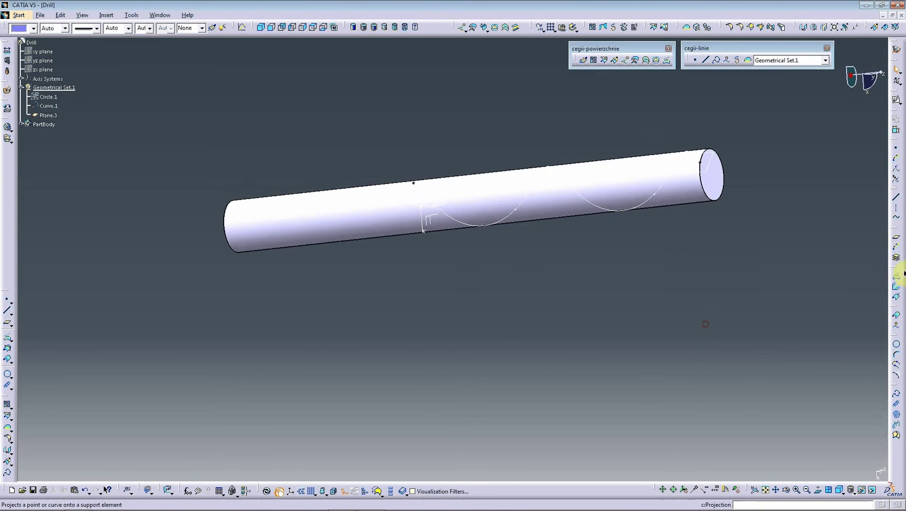
- Draw a 1,2 mm radius circle centred on the helix end vertex on Plane.3
click(897, 345)
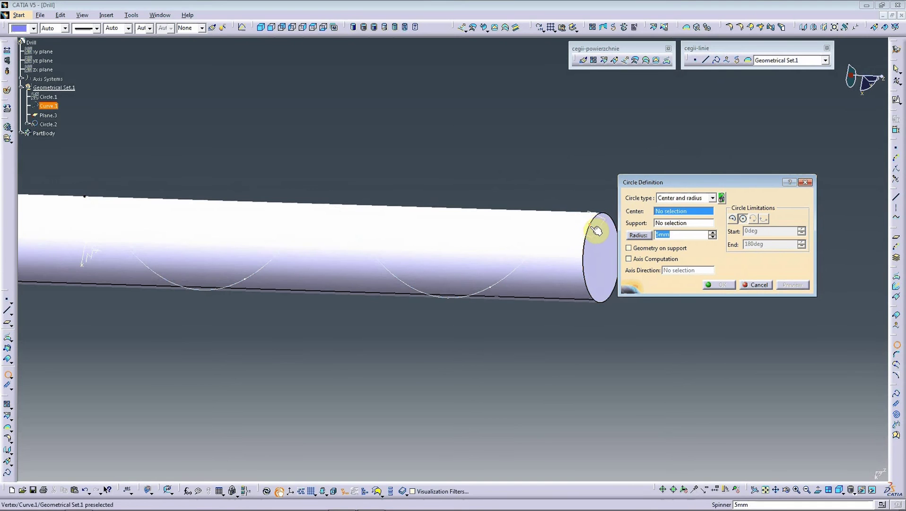
click(594, 227)
click(599, 218)
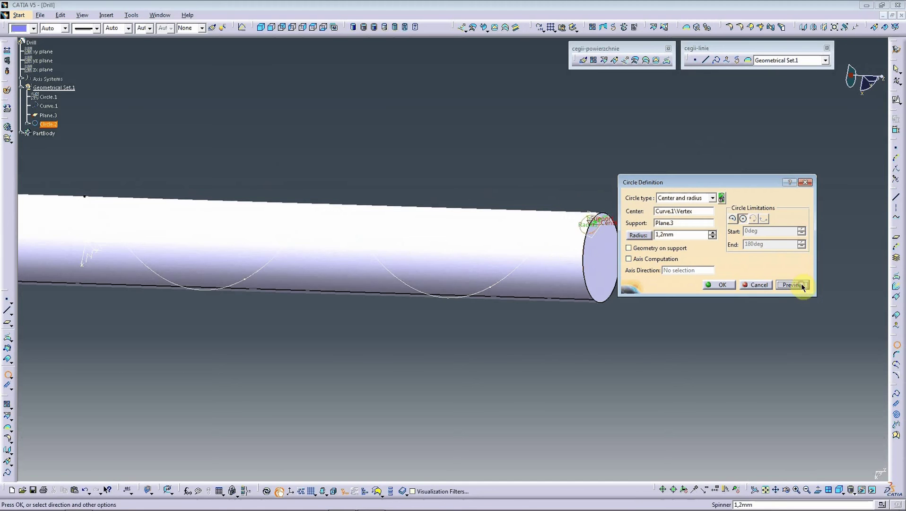
click(720, 285)
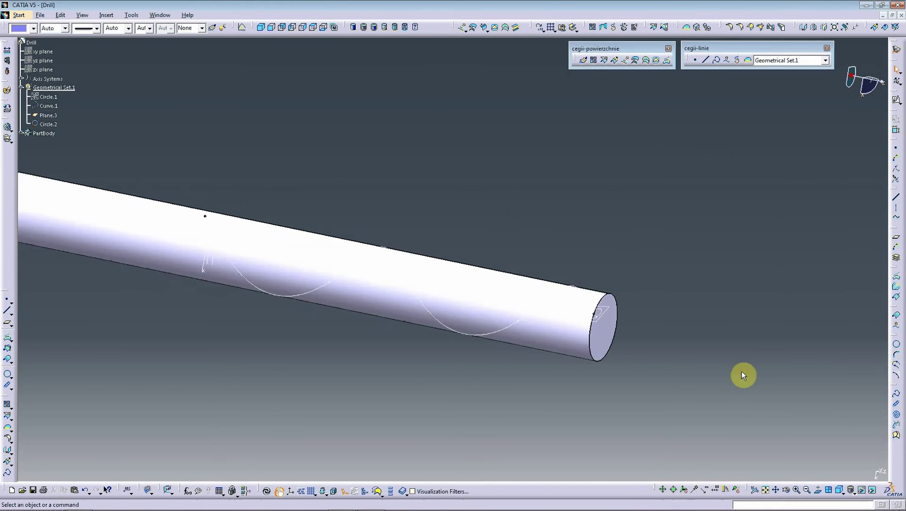
- In Part Design, cut Slot.1 sweeping Circle.2 along the helix with merged slot ends
click(897, 52)
click(601, 35)
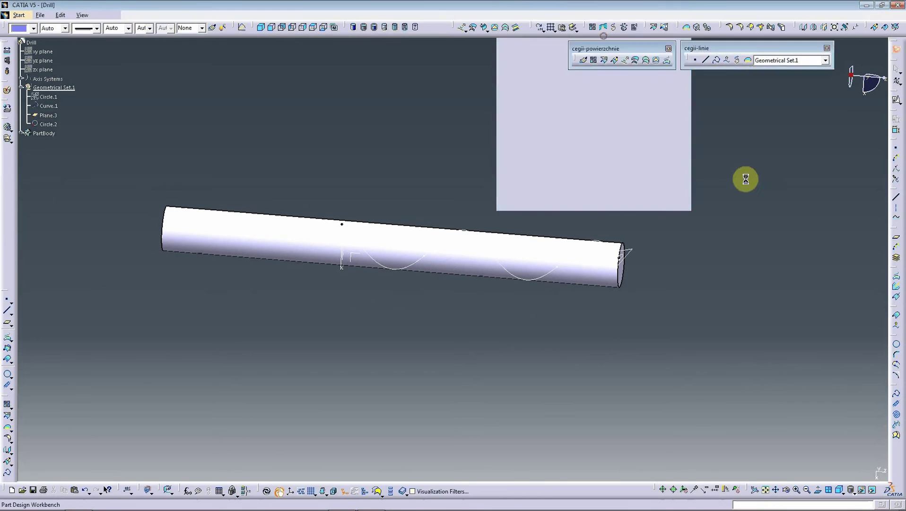
click(896, 243)
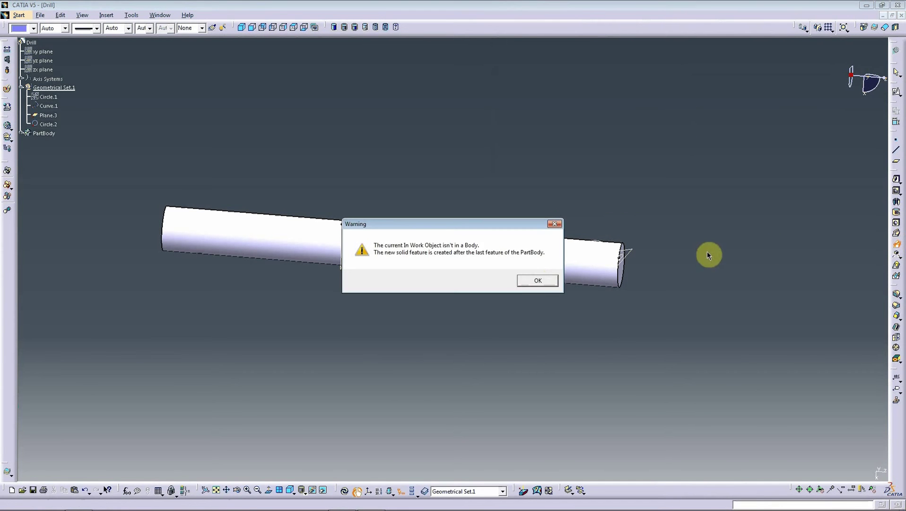
click(538, 282)
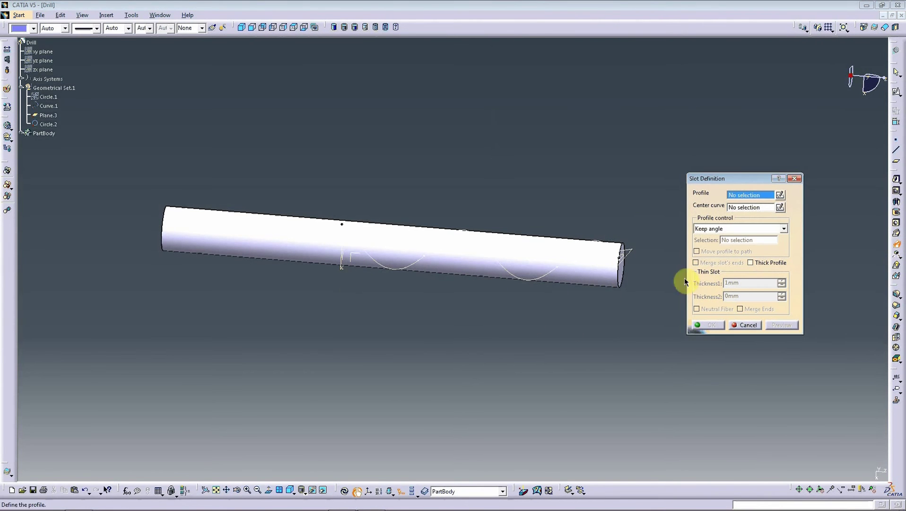
scroll(621, 285, up, 3)
click(624, 283)
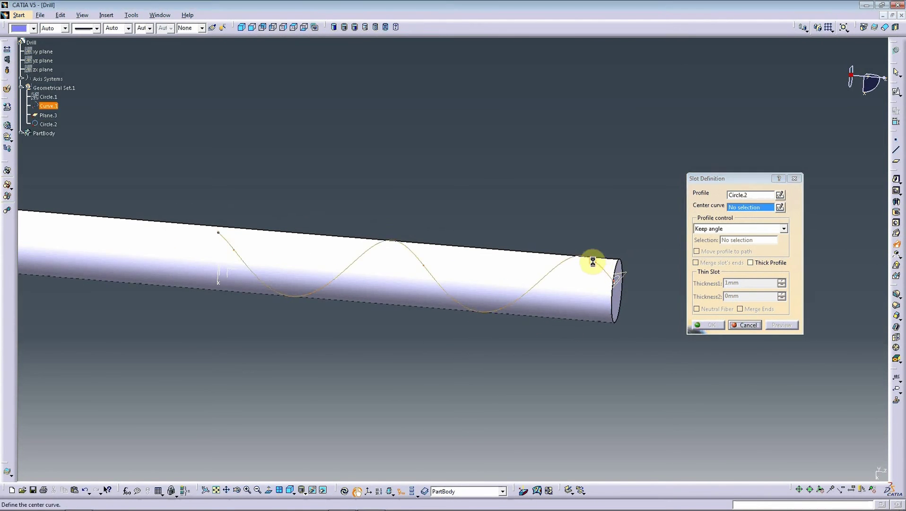
click(710, 265)
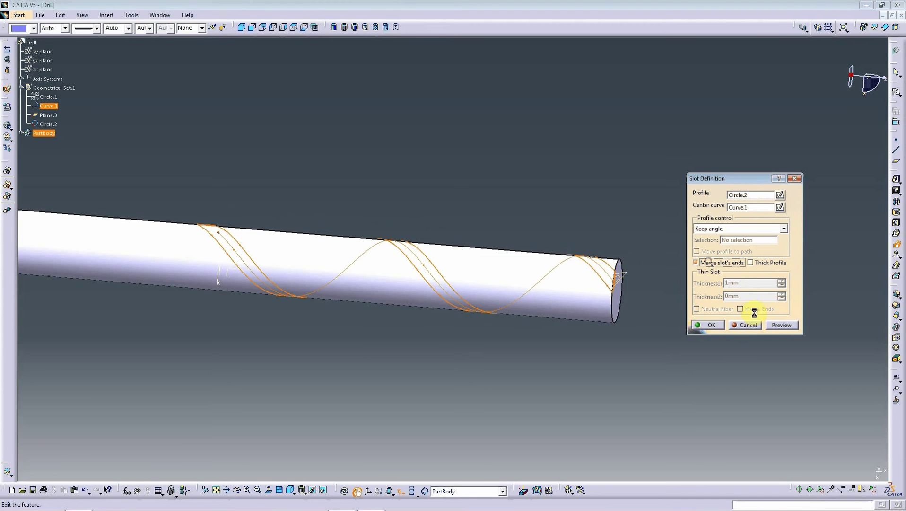
click(781, 324)
click(716, 324)
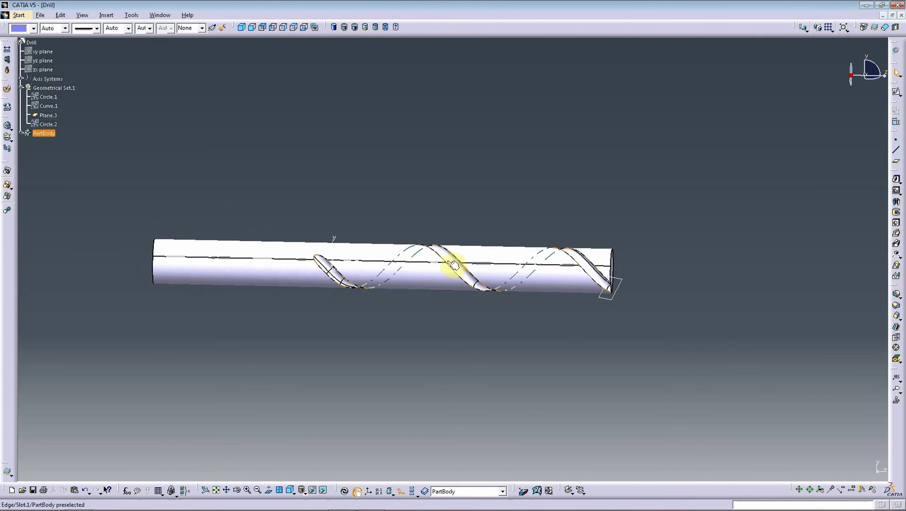
- Select Slot.1 and begin a circular pattern of it
click(451, 261)
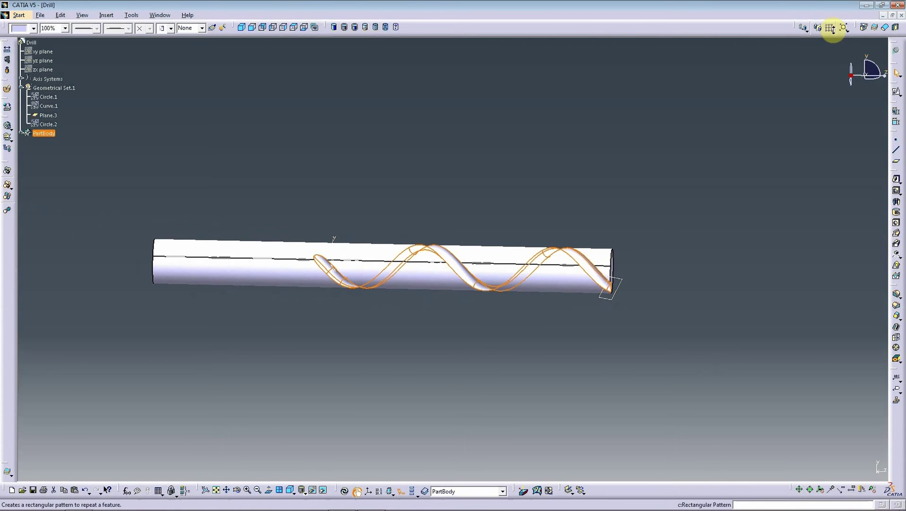
click(832, 29)
click(836, 49)
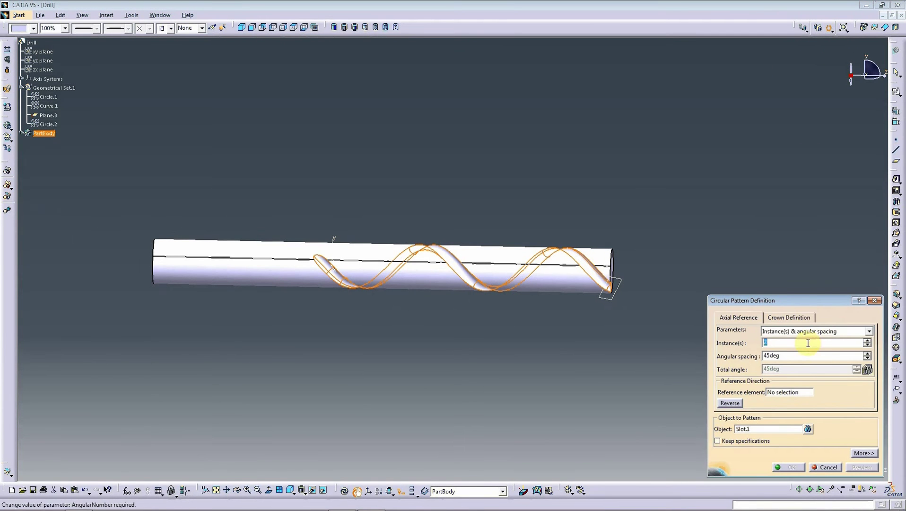
- Set the circular pattern to a complete crown of 2 instances about the Z axis
click(786, 331)
click(783, 363)
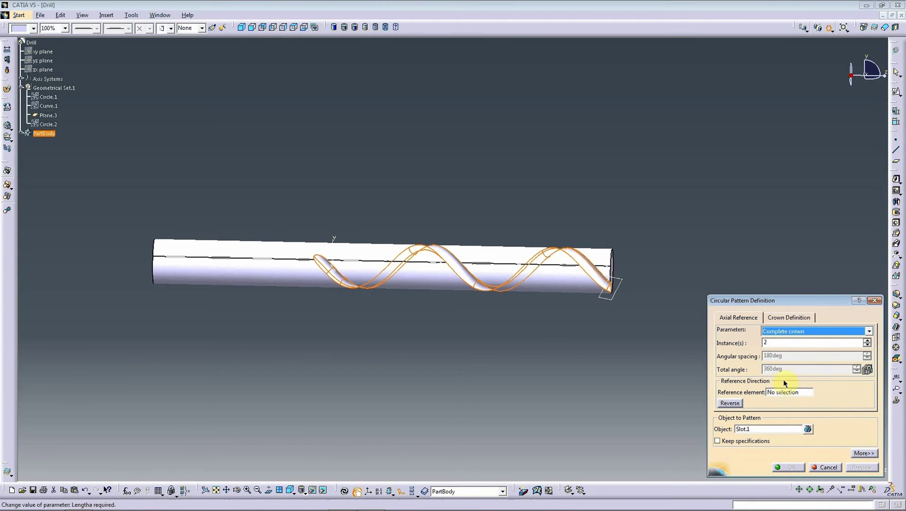
right_click(785, 393)
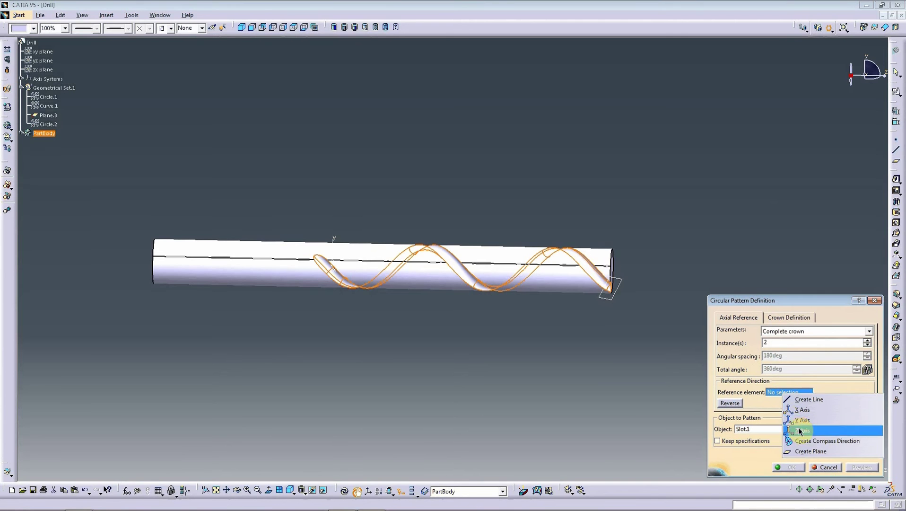
click(798, 428)
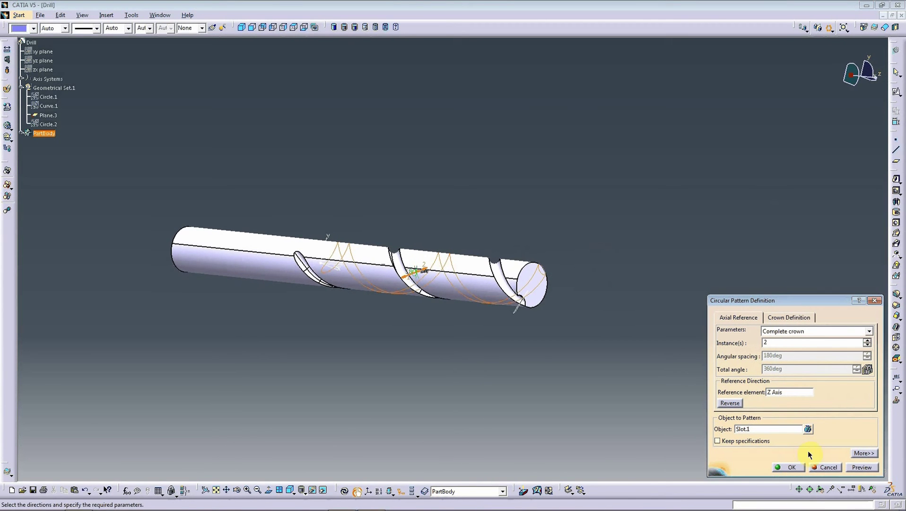
click(863, 467)
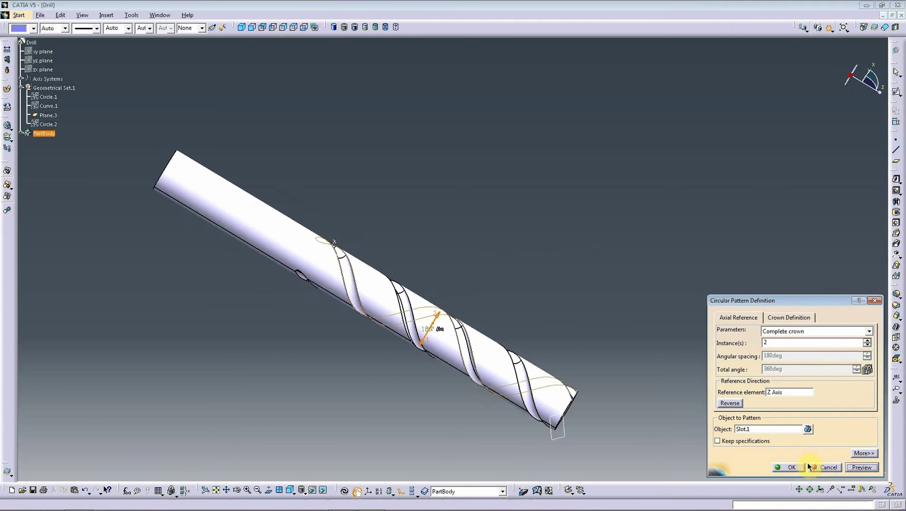
click(793, 468)
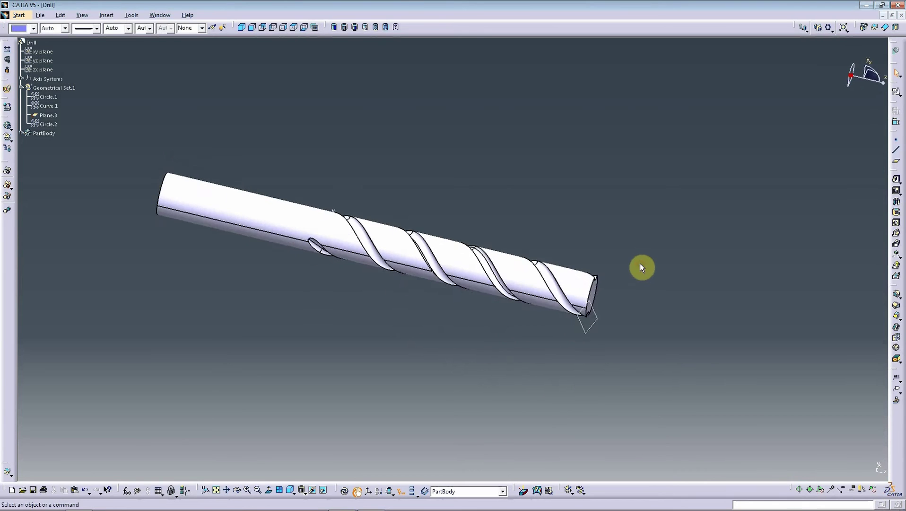
- Colour the PartBody blue
click(44, 134)
click(33, 28)
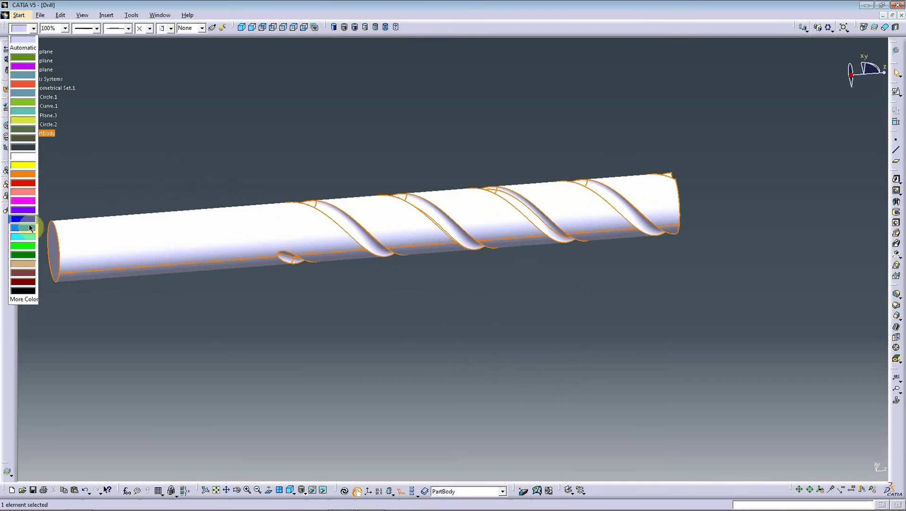
click(29, 226)
click(204, 131)
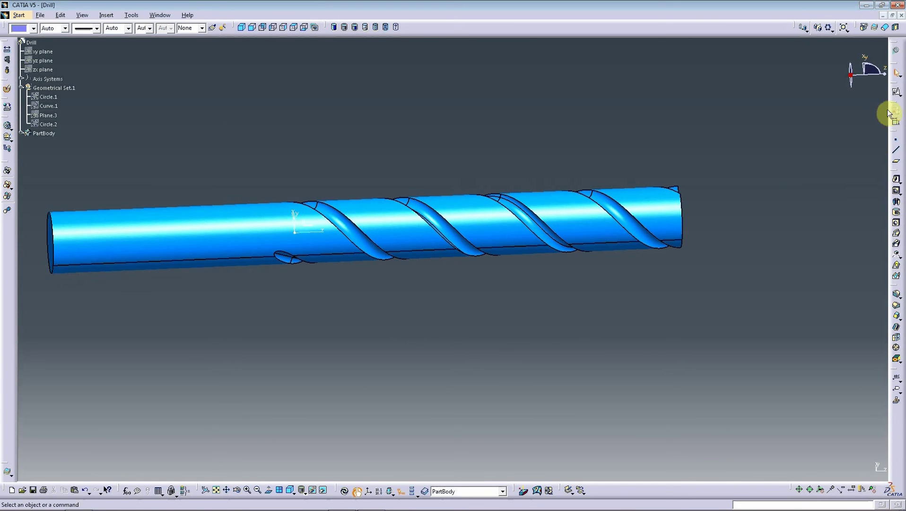
- Create a positioned sketch on the absolute axis system's ZX plane and enter the Sketcher
click(895, 93)
middle_drag(445, 218, 314, 227)
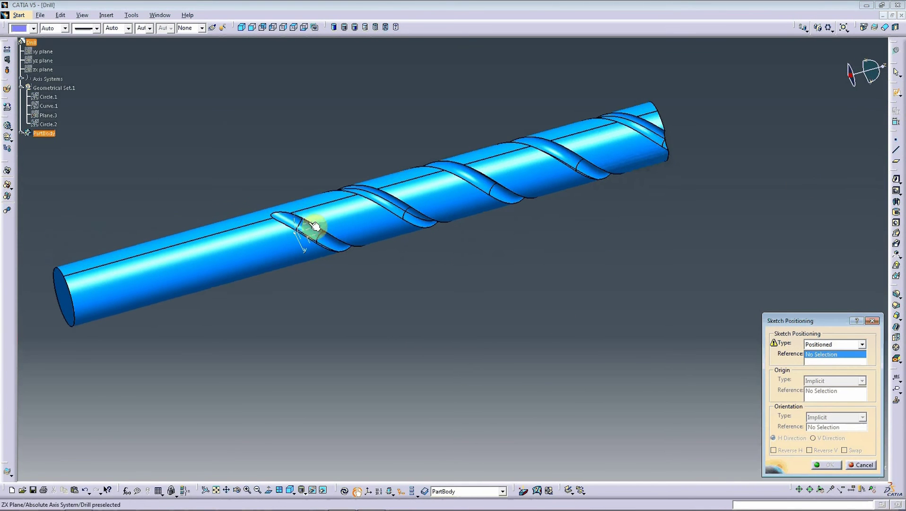
click(314, 227)
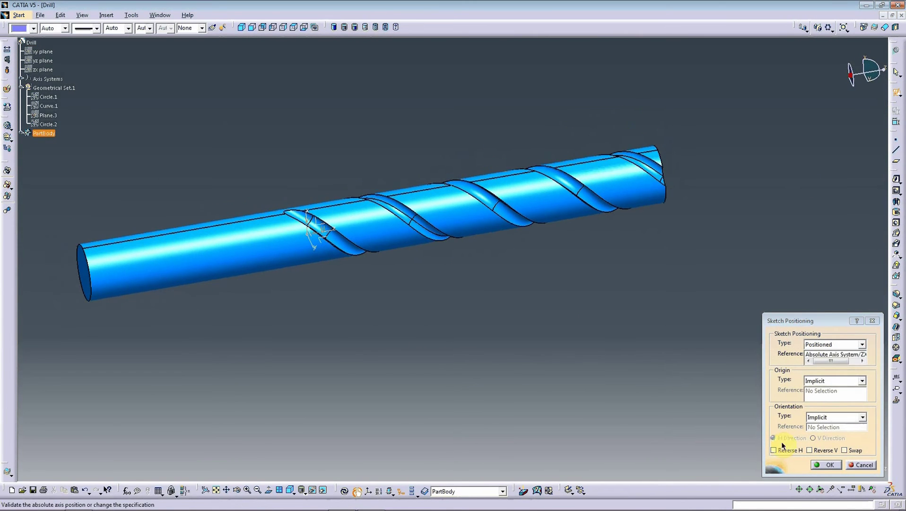
click(818, 461)
click(825, 465)
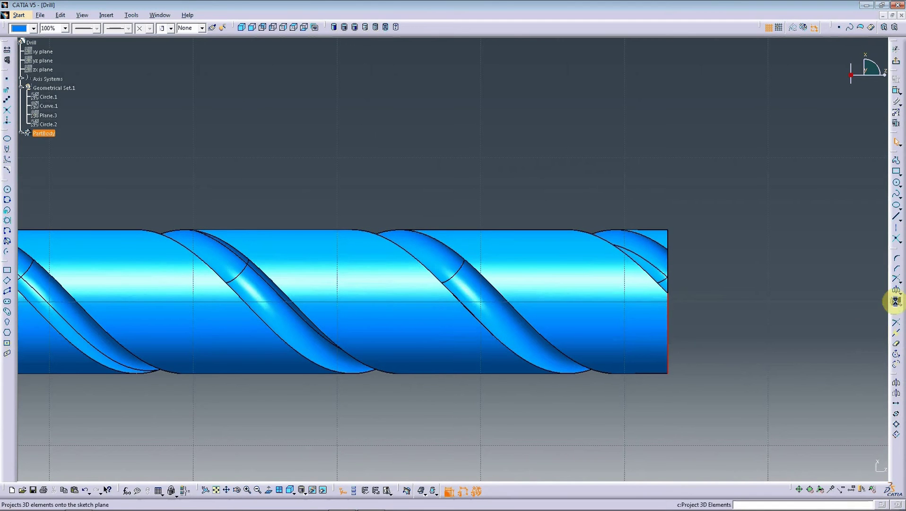
- Draw a horizontal line along the drill axis and intersect it with the drill's end
click(775, 307)
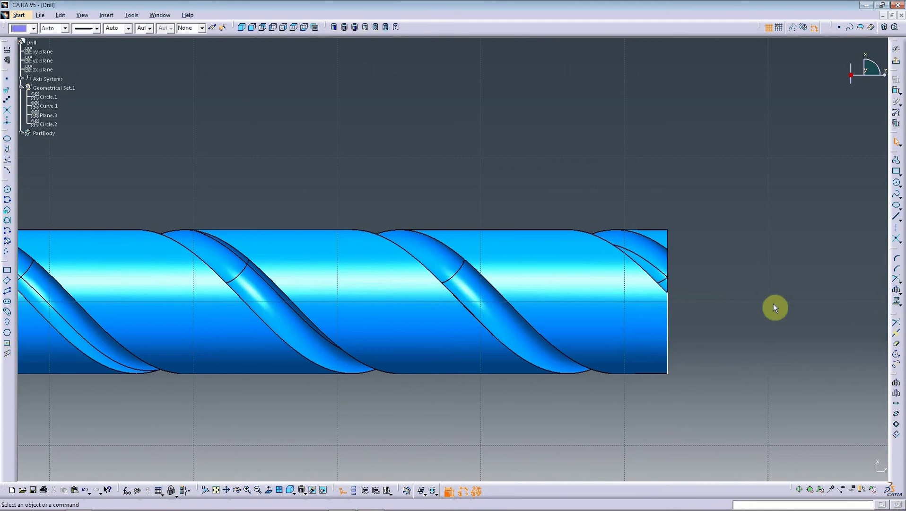
click(896, 216)
click(634, 302)
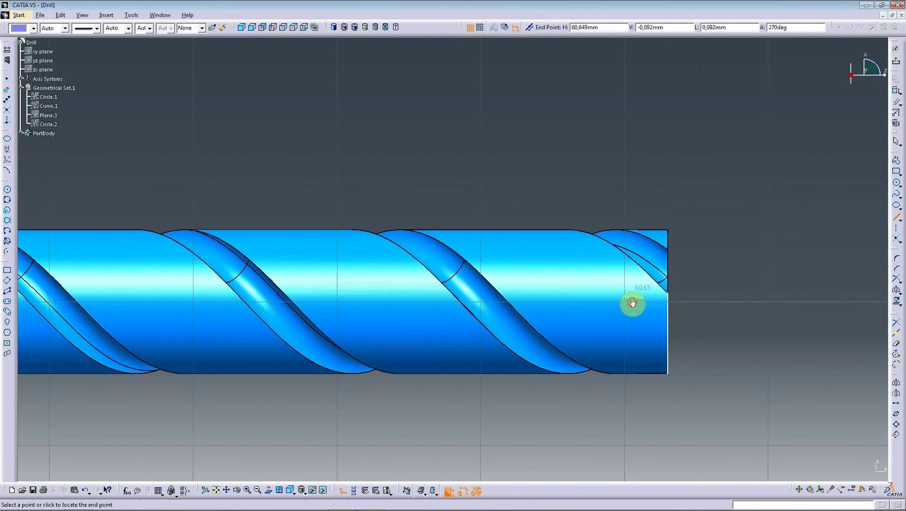
click(736, 302)
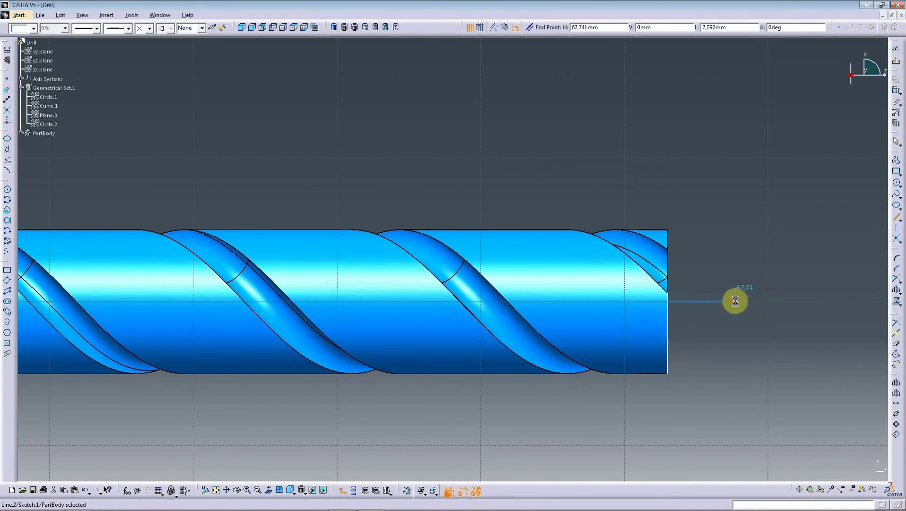
click(896, 239)
click(684, 303)
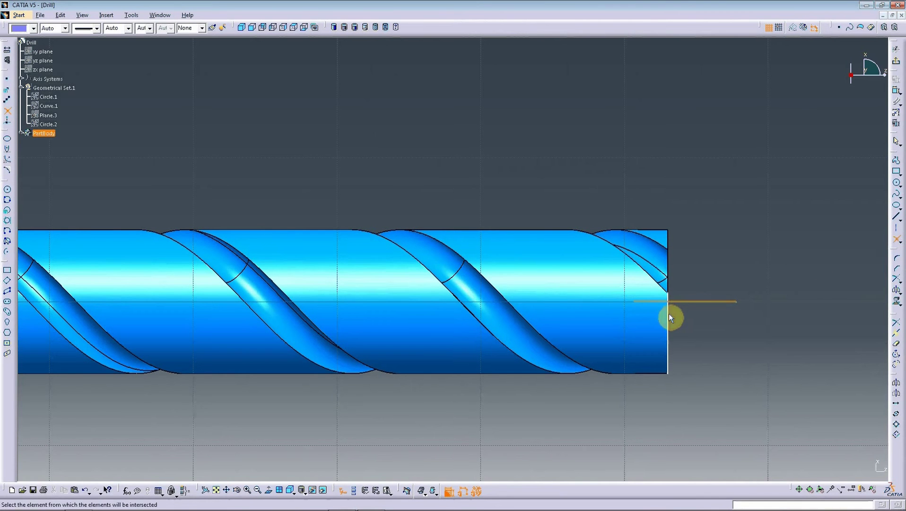
click(669, 313)
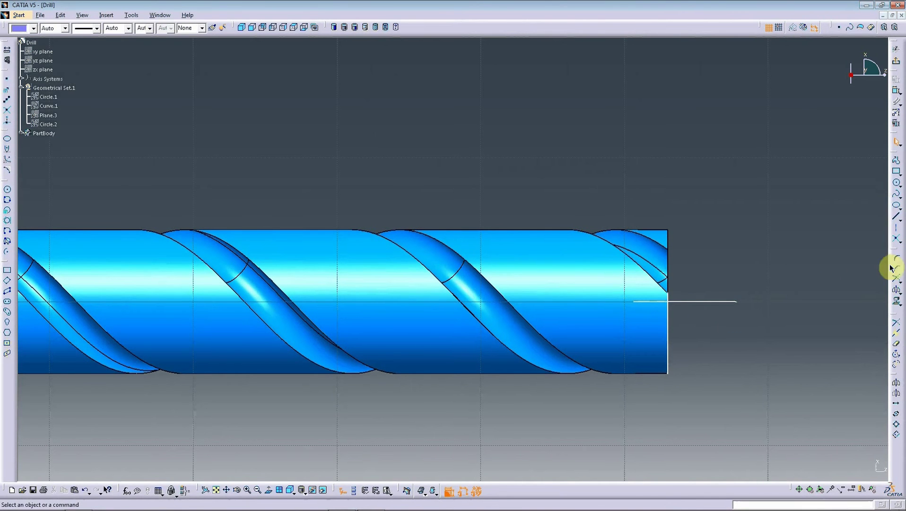
- Draw the slanted tip line from the axis and constrain its angle to 60°
click(897, 162)
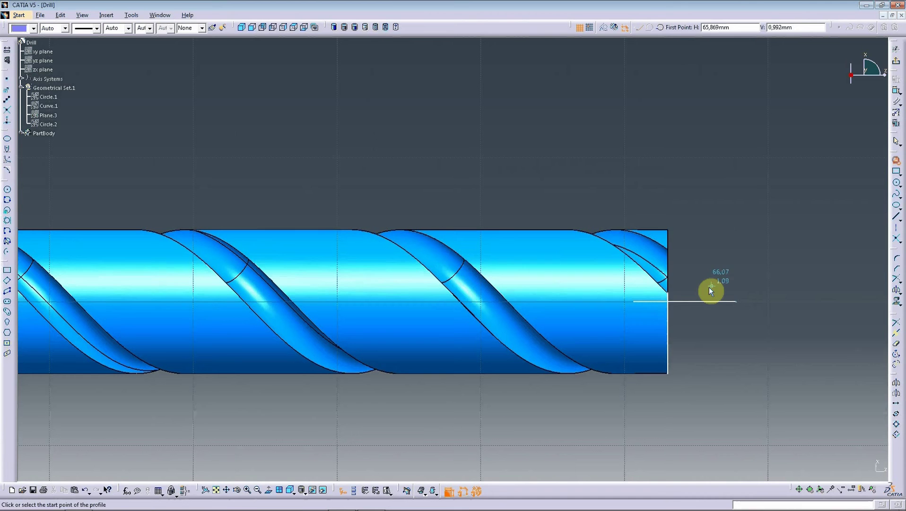
click(668, 301)
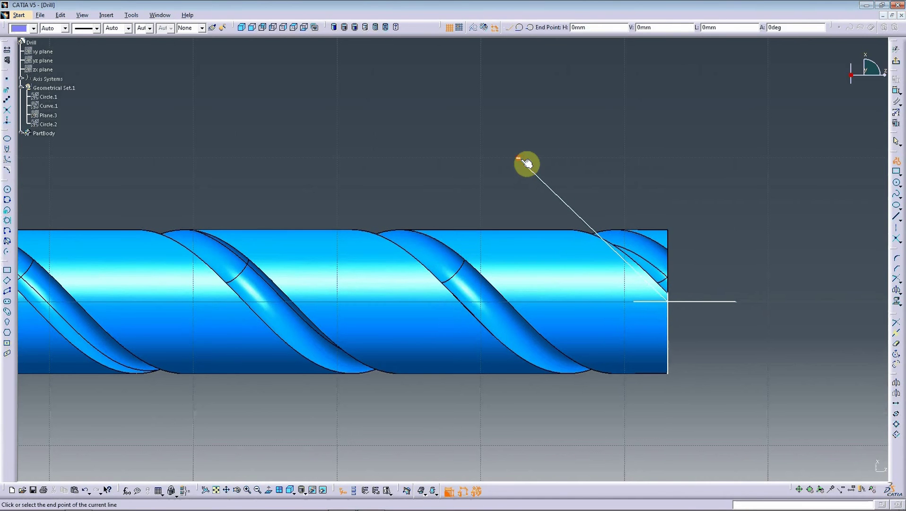
double_click(521, 160)
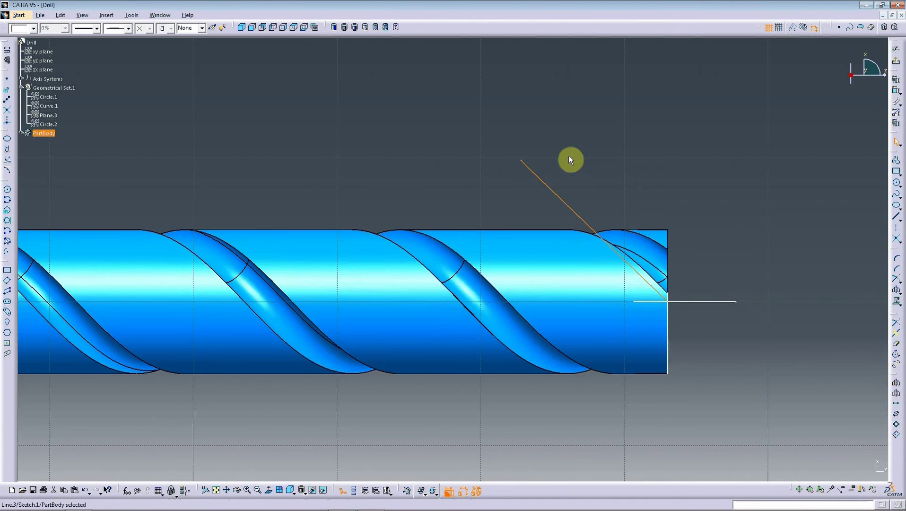
click(896, 90)
click(645, 307)
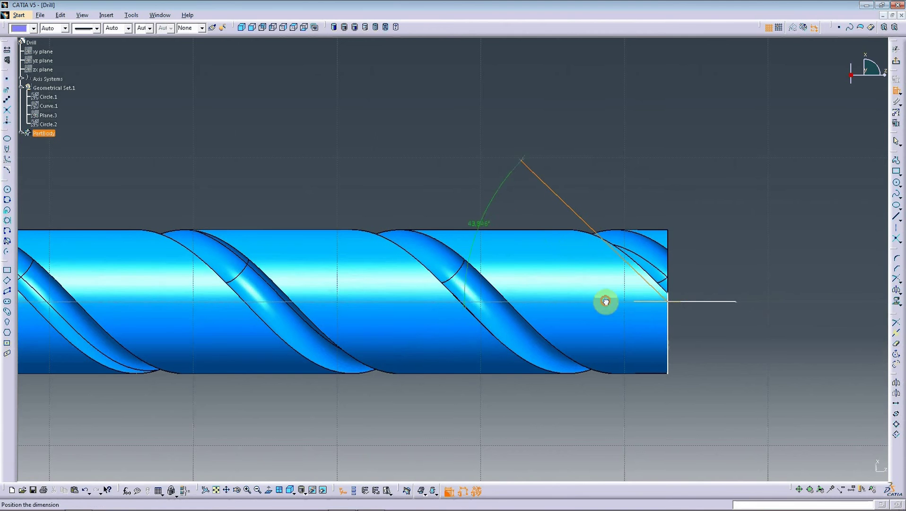
double_click(490, 227)
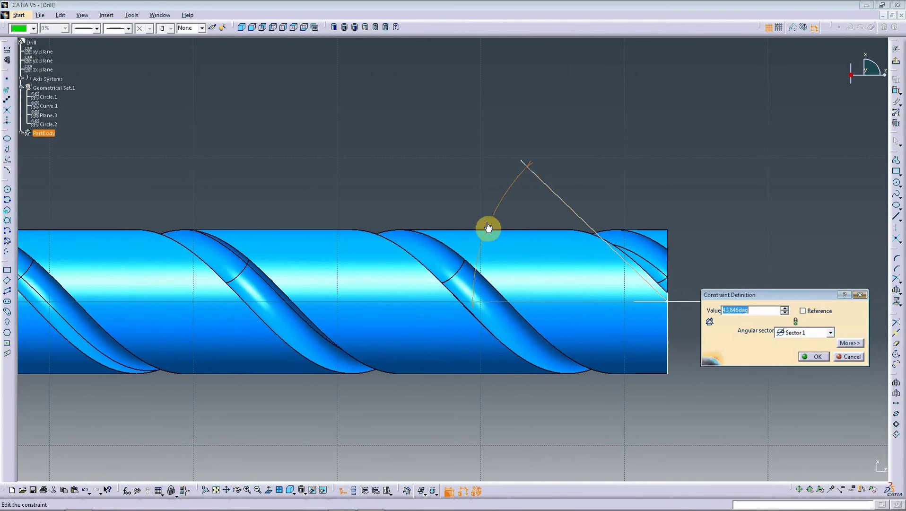
key(Return)
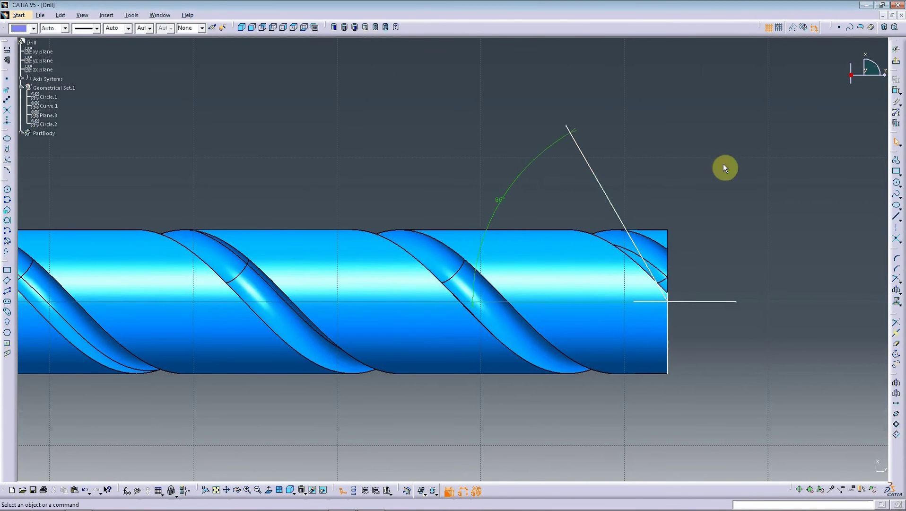
- Draw a horizontal line from the angled line's end, then a vertical line down to the drill axis
click(896, 160)
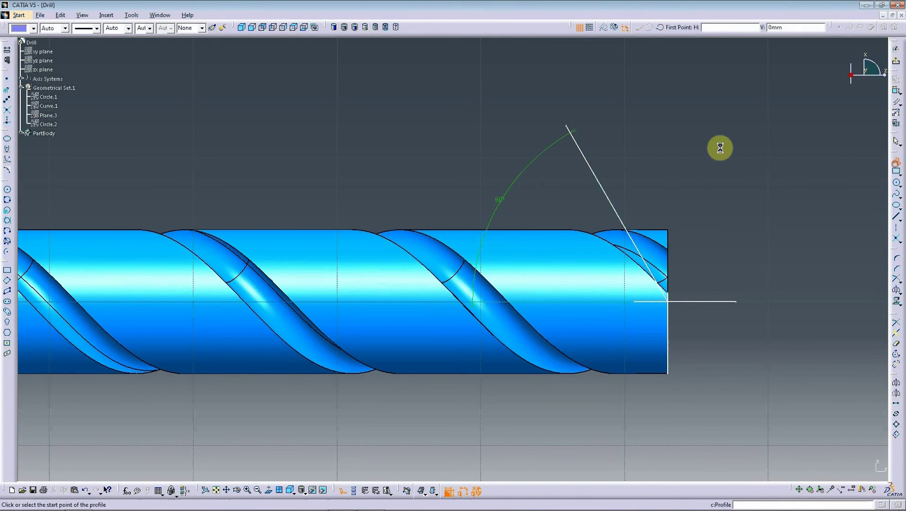
click(565, 125)
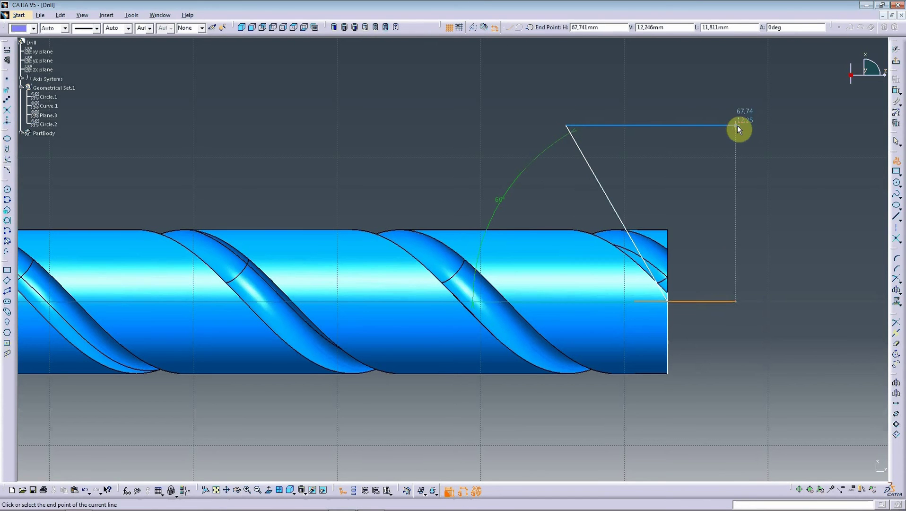
click(736, 126)
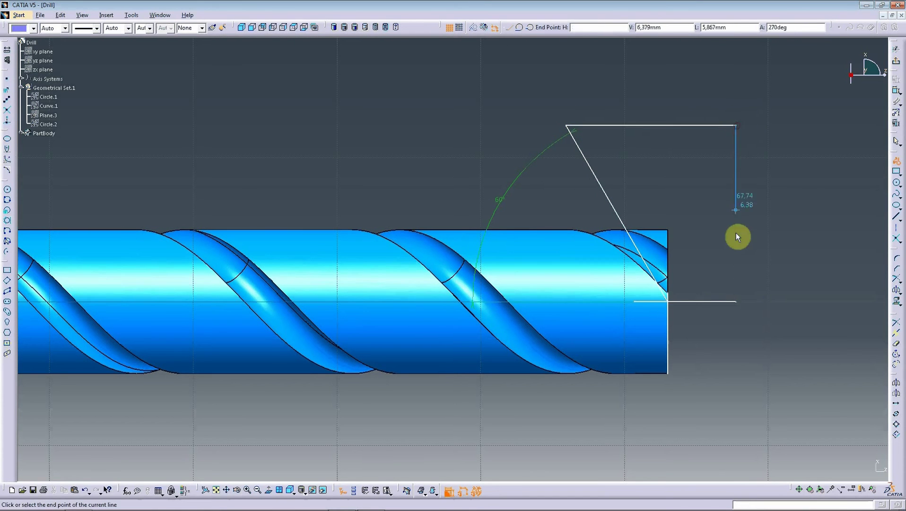
double_click(738, 303)
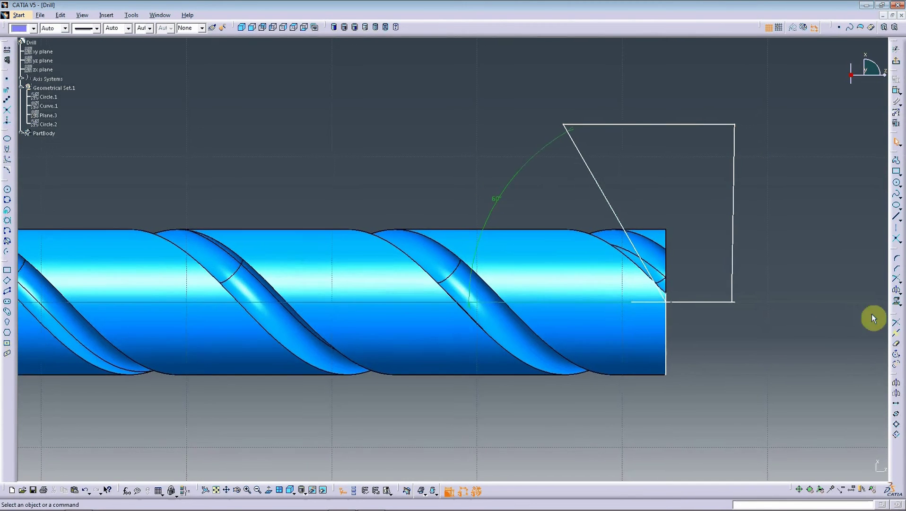
- Break the drill axis line at the profile's corner
scroll(872, 318, up, 2)
scroll(727, 328, up, 3)
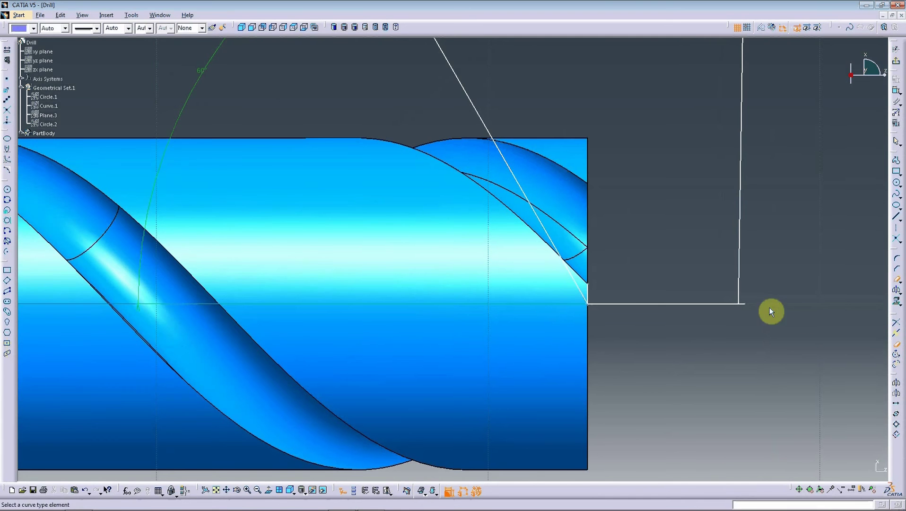
scroll(686, 313, up, 2)
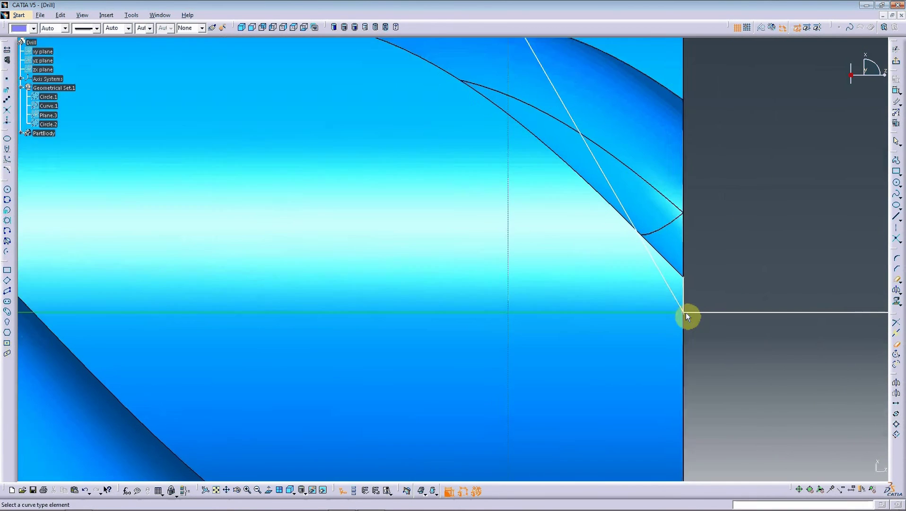
scroll(829, 341, down, 1)
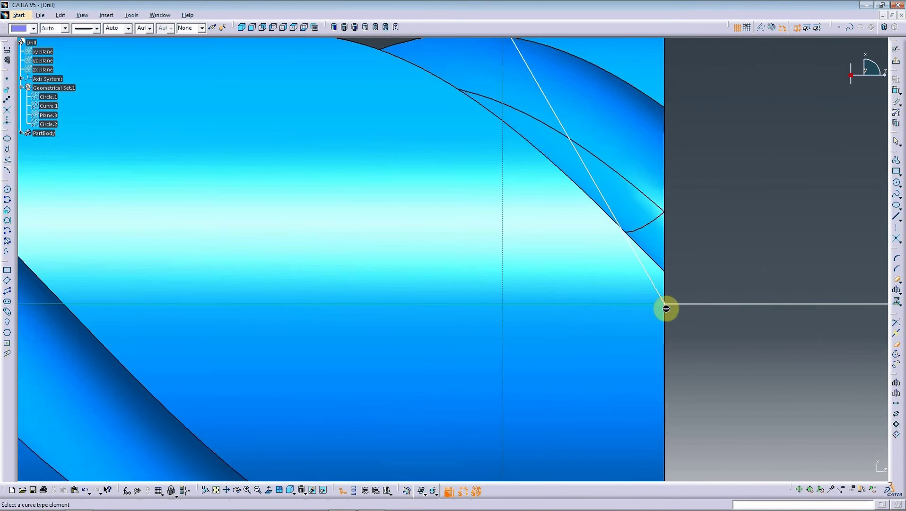
click(666, 308)
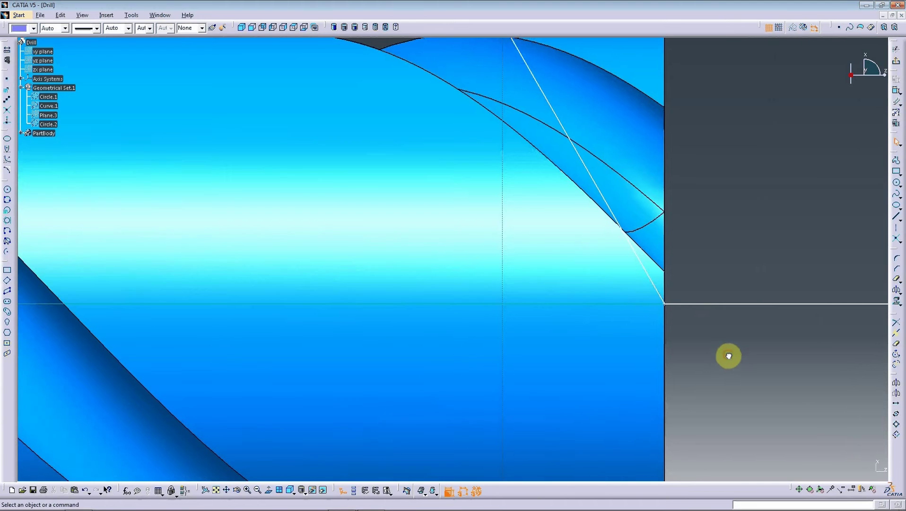
scroll(728, 355, down, 3)
scroll(747, 306, down, 2)
scroll(731, 290, down, 1)
scroll(742, 246, down, 1)
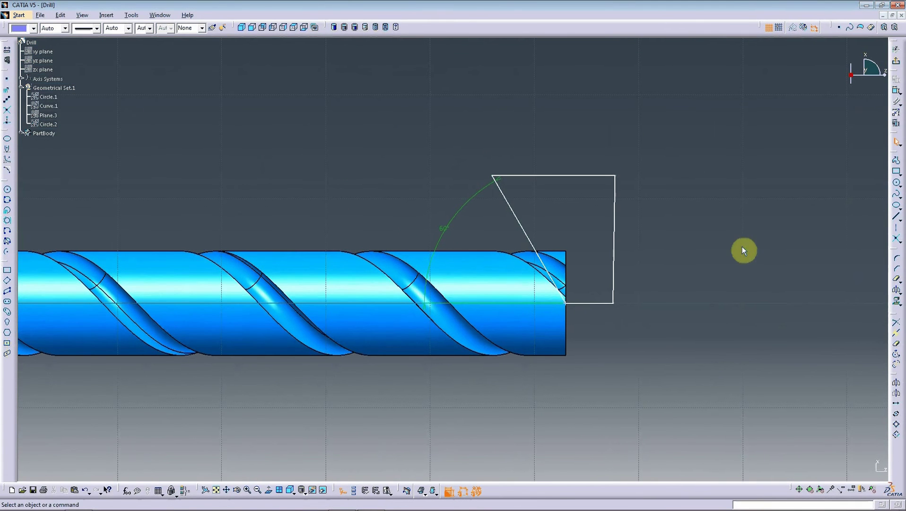
- Groove Sketch.1 a full 360° about the Z axis to cut a conical drill point
click(896, 65)
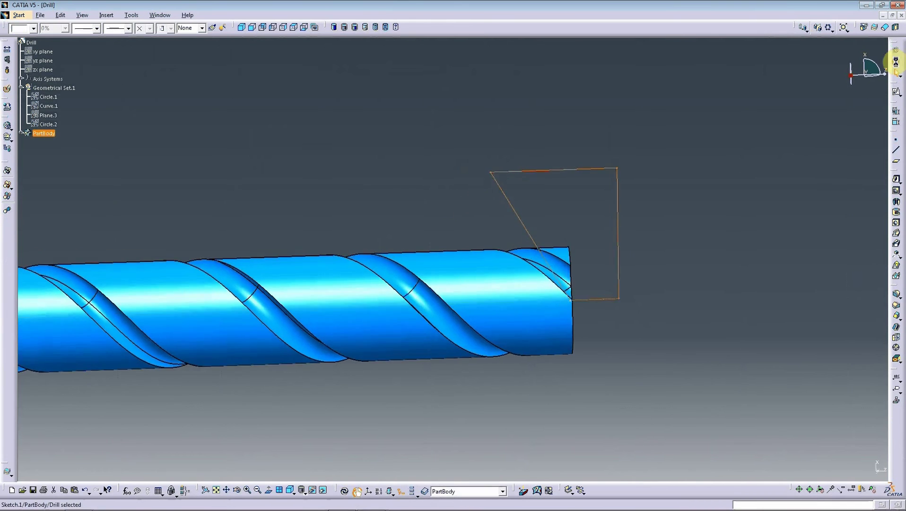
click(895, 214)
right_click(839, 434)
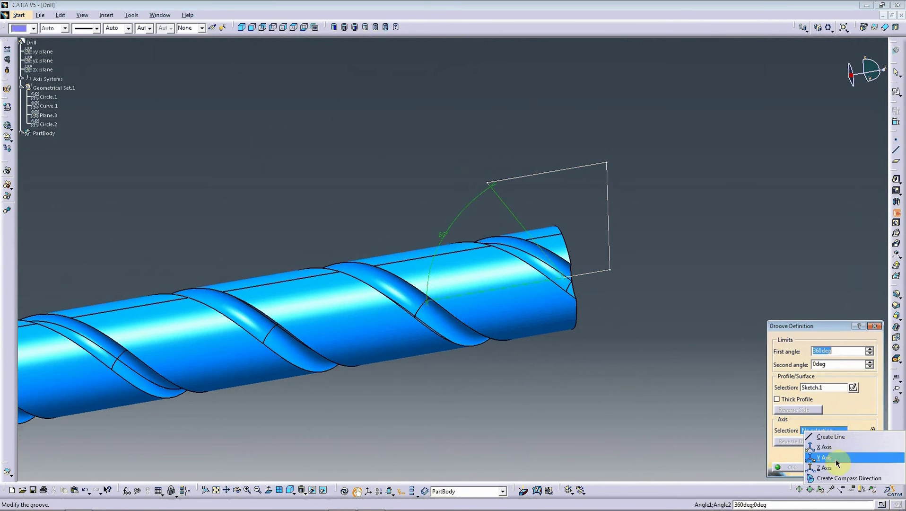
click(833, 468)
click(791, 467)
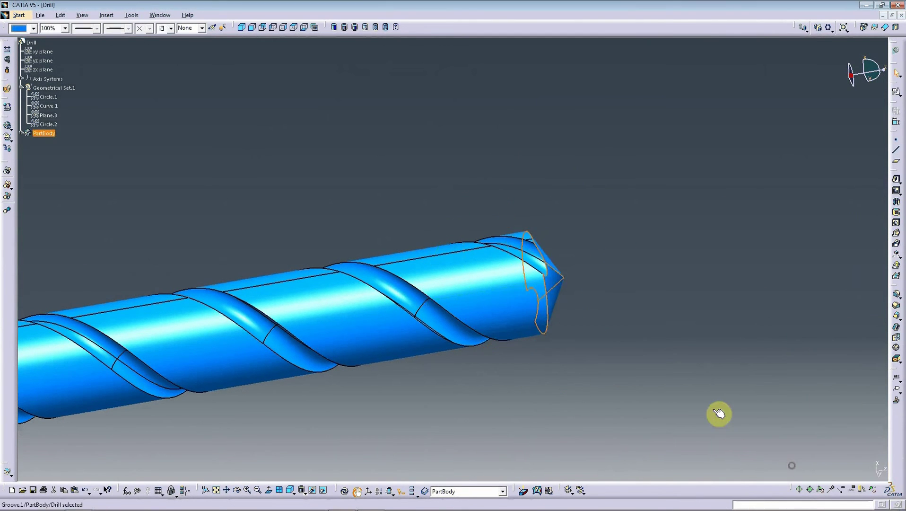
middle_drag(711, 396, 637, 291)
- Make Geometrical Set.1 the work object and switch to Generative Shape Design
click(53, 87)
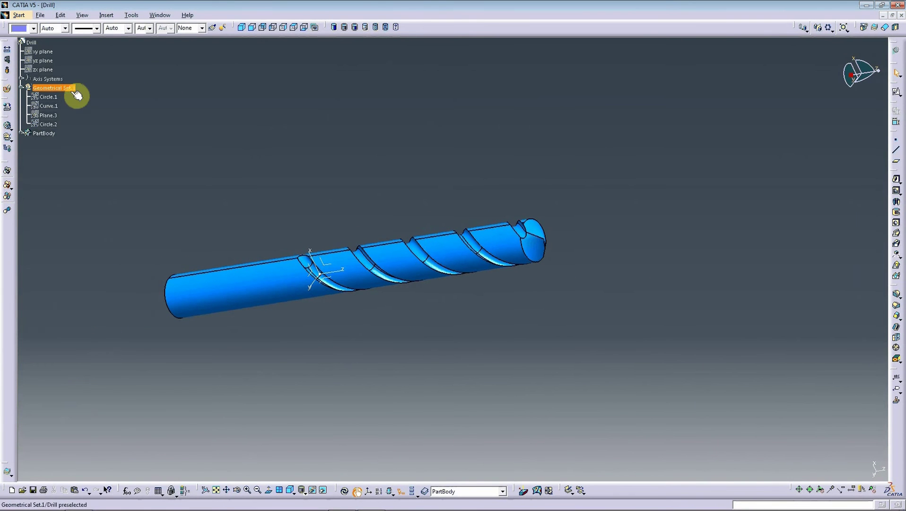
click(251, 108)
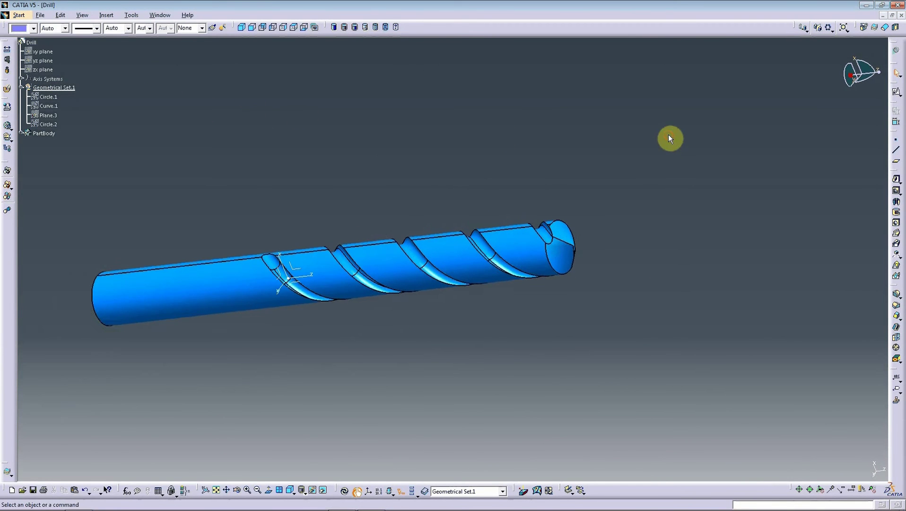
click(895, 51)
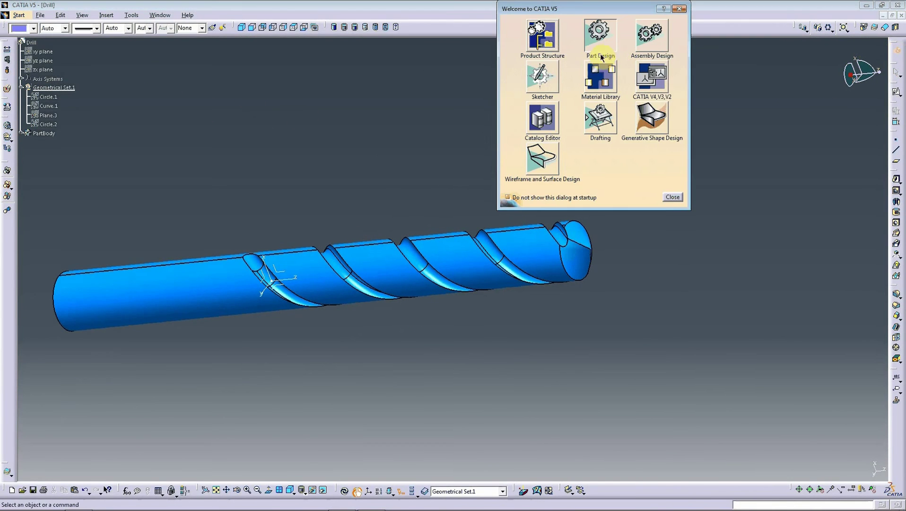
click(652, 119)
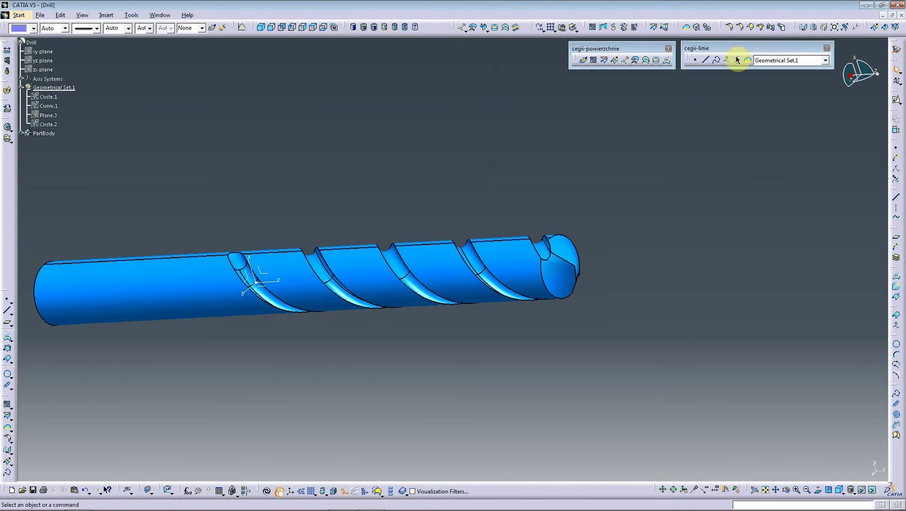
- Extract the drill's conical tip face as Surface.1 and hide PartBody
click(697, 28)
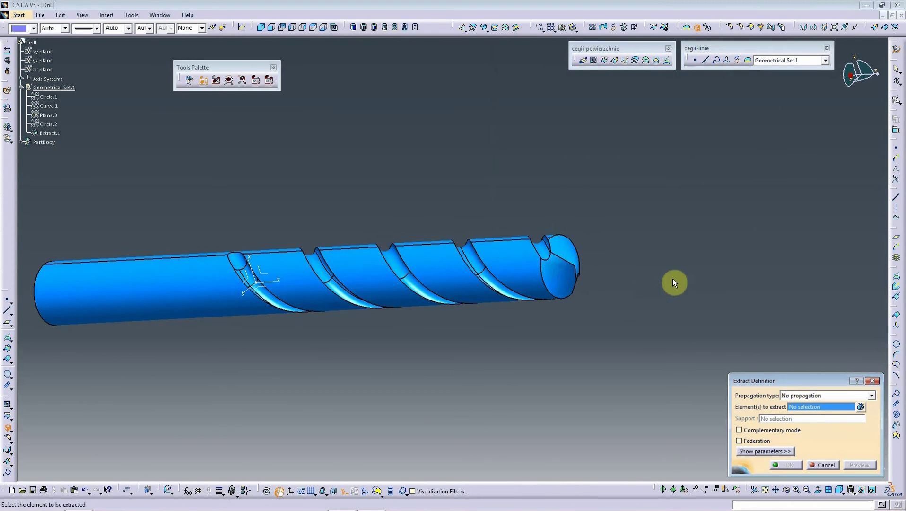
mouse_move(615, 281)
middle_down()
mouse_move(516, 292)
mouse_move(648, 374)
middle_up()
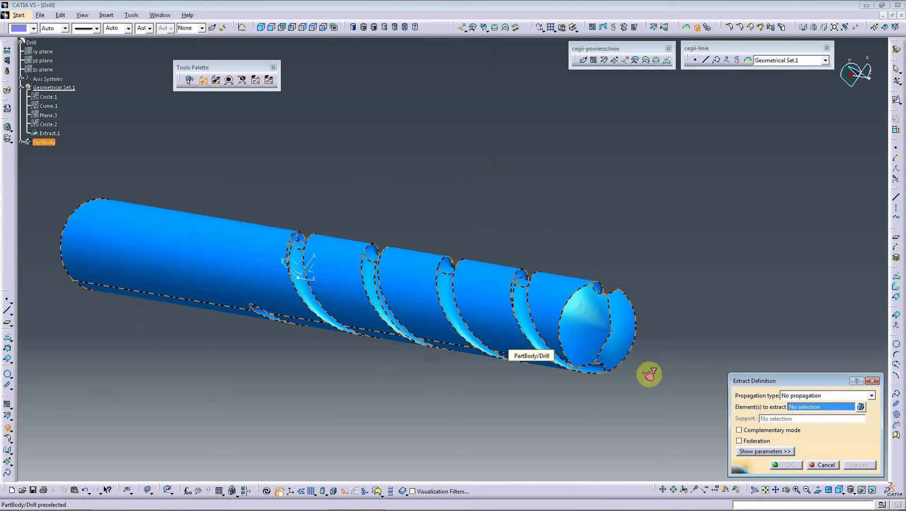
click(596, 344)
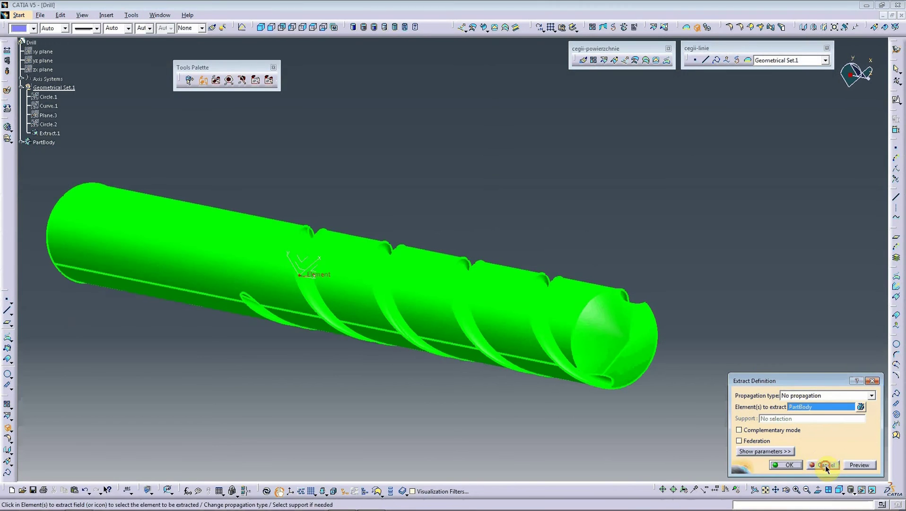
click(826, 466)
click(603, 344)
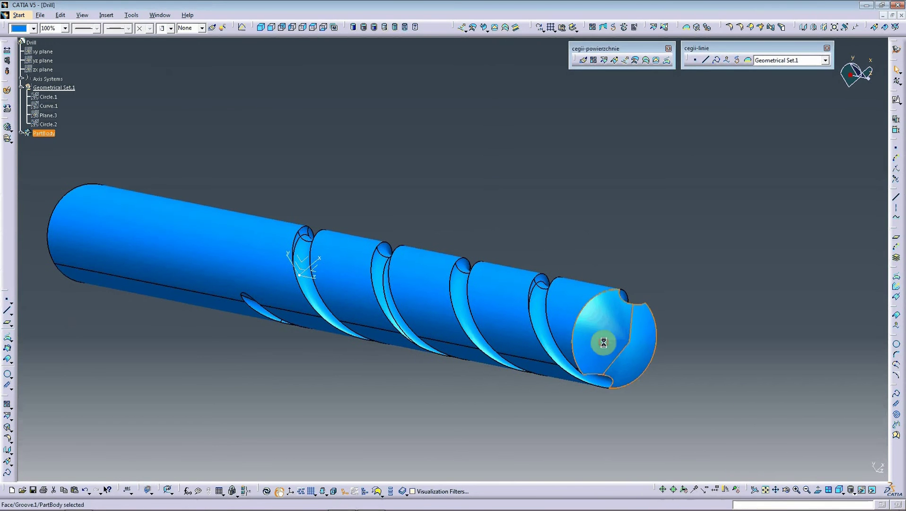
click(698, 28)
click(793, 468)
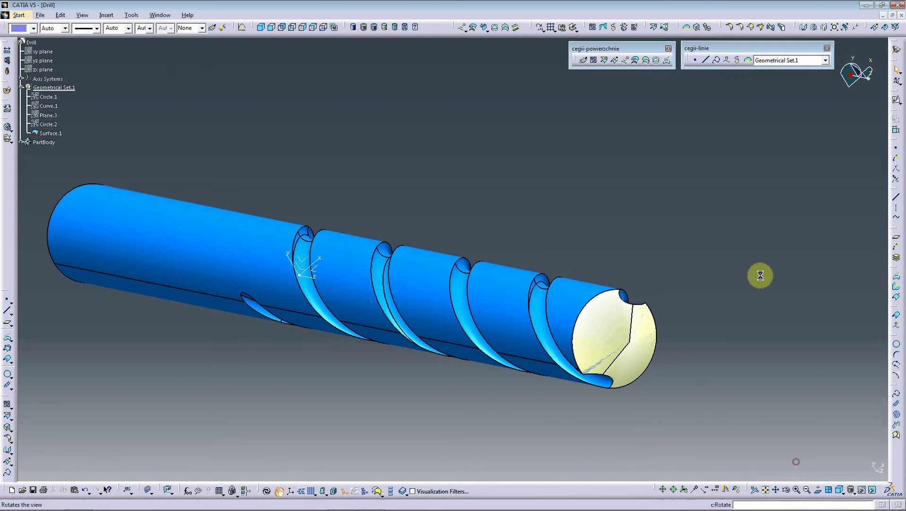
click(44, 142)
click(354, 147)
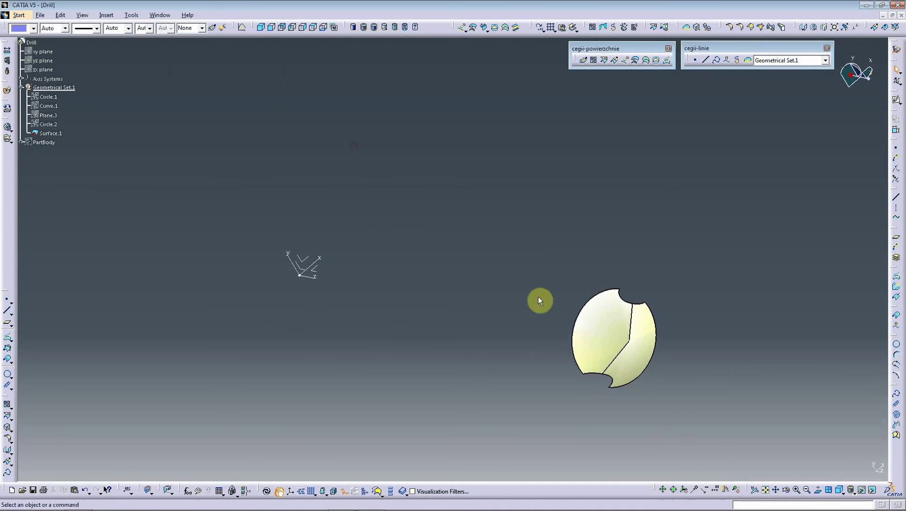
click(591, 245)
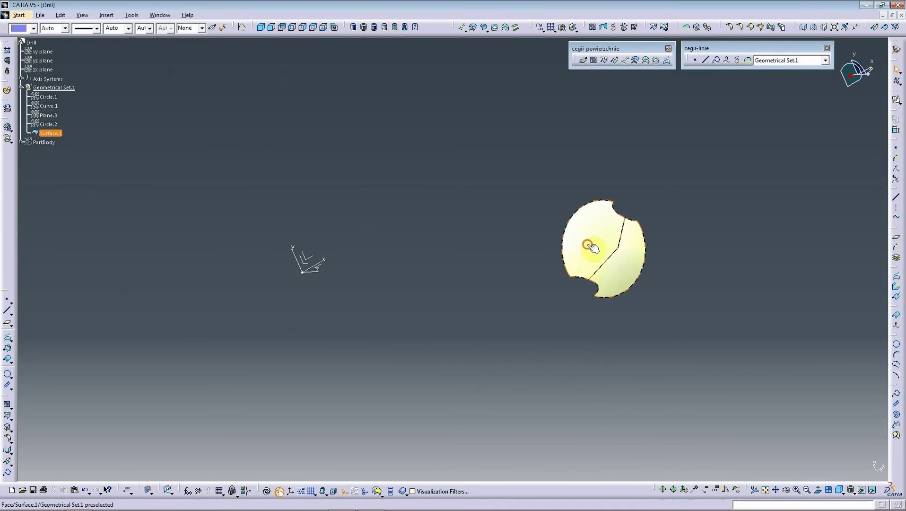
- Disassemble Surface.1 into single-face surfaces and hide Surface.2
click(636, 31)
click(834, 468)
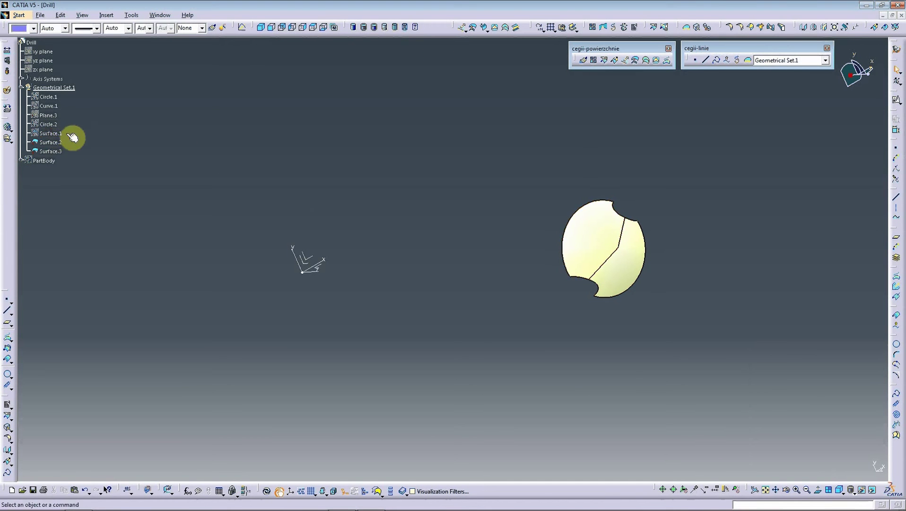
right_click(50, 142)
click(71, 180)
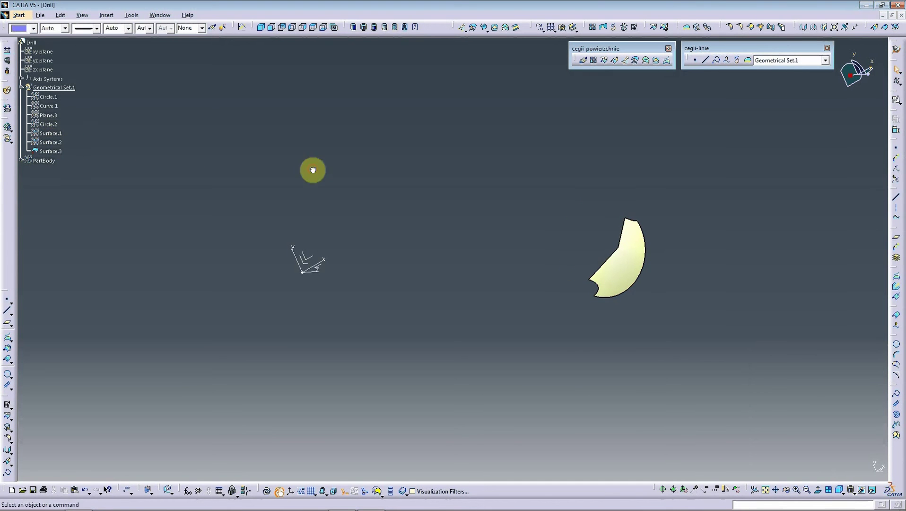
- Set up a boundary along Surface.3's edge limited by its top and bottom corner vertices
click(748, 60)
click(614, 260)
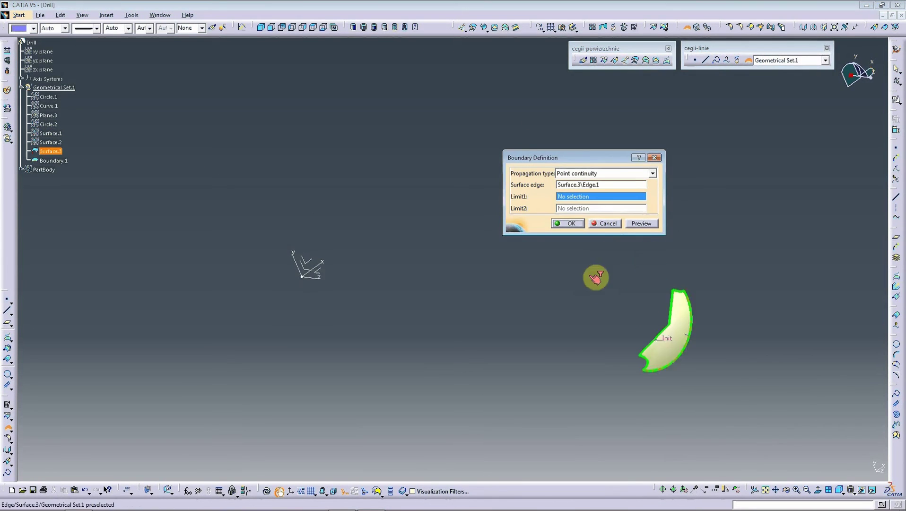
mouse_move(597, 278)
middle_down()
mouse_move(708, 231)
mouse_move(563, 352)
mouse_move(558, 394)
mouse_move(455, 448)
mouse_move(429, 302)
middle_up()
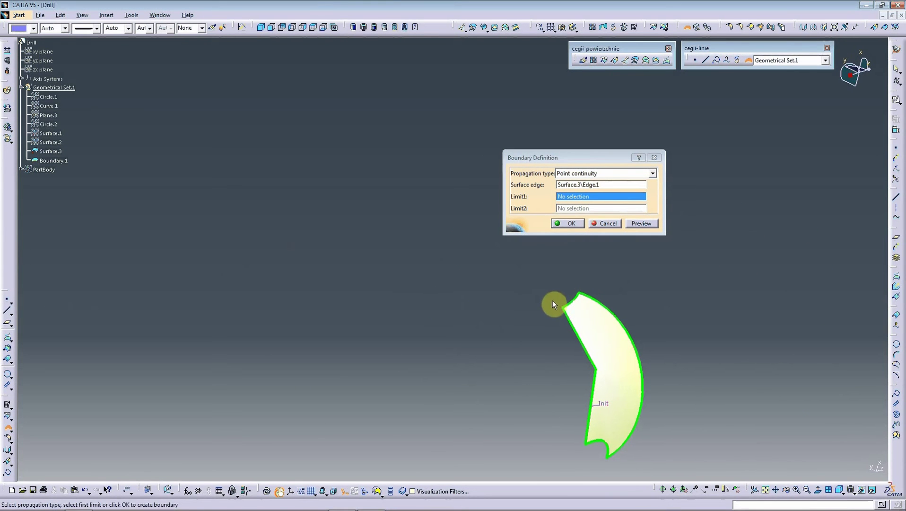
click(572, 298)
middle_drag(527, 374, 555, 420)
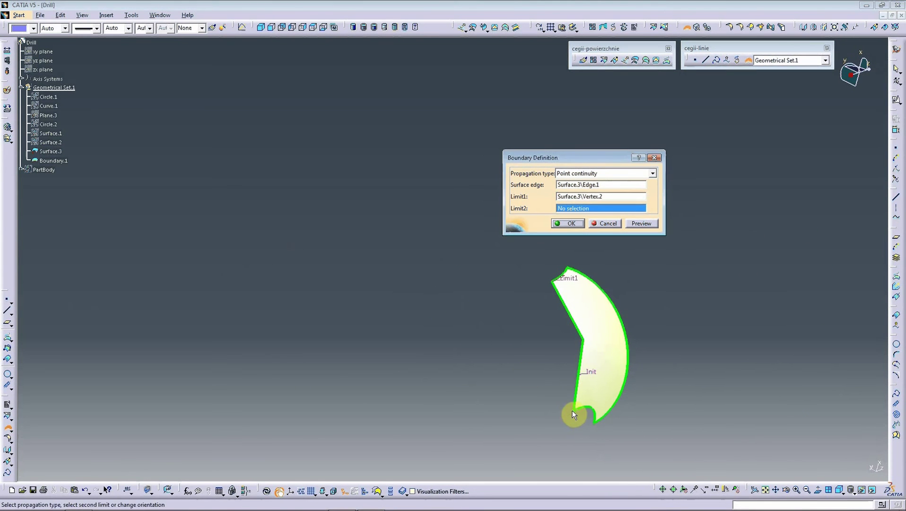
click(572, 410)
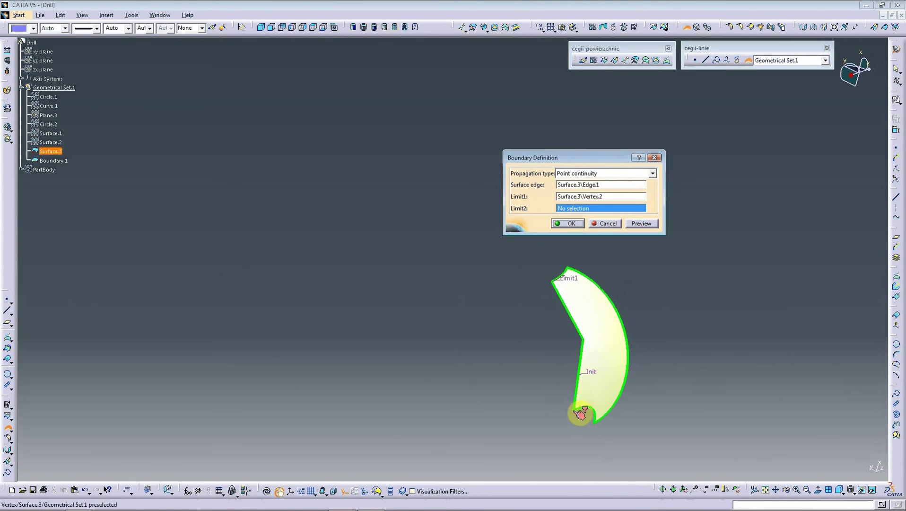
- Create the boundary curve and extrapolate it 10mm tangent past both end vertices
click(568, 222)
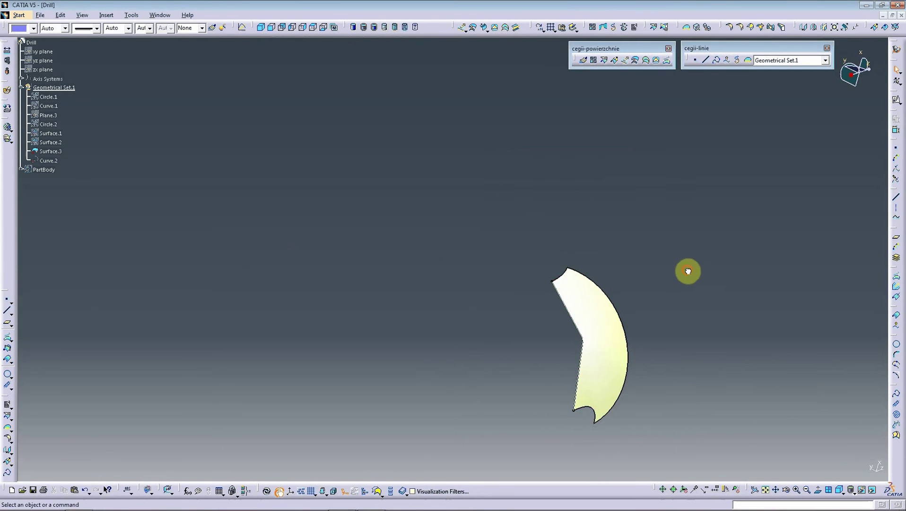
middle_click(570, 274)
middle_drag(707, 306, 697, 291)
click(426, 331)
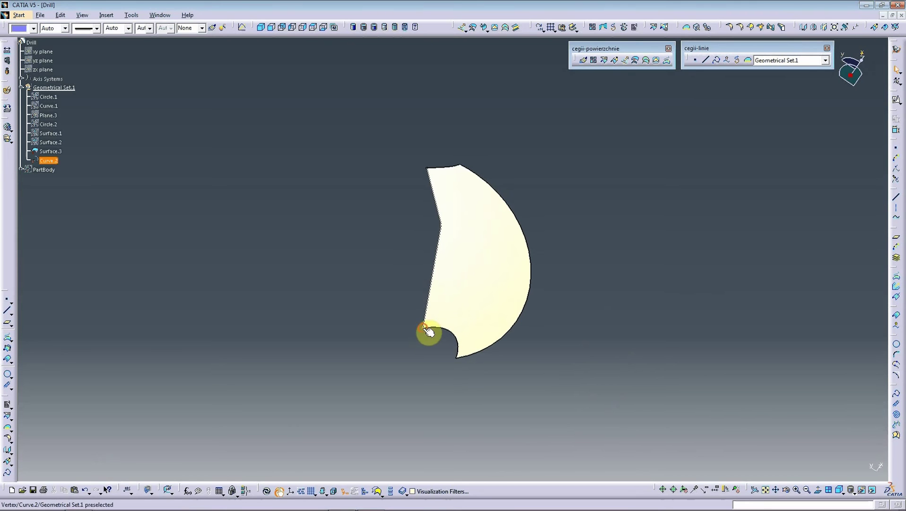
click(874, 34)
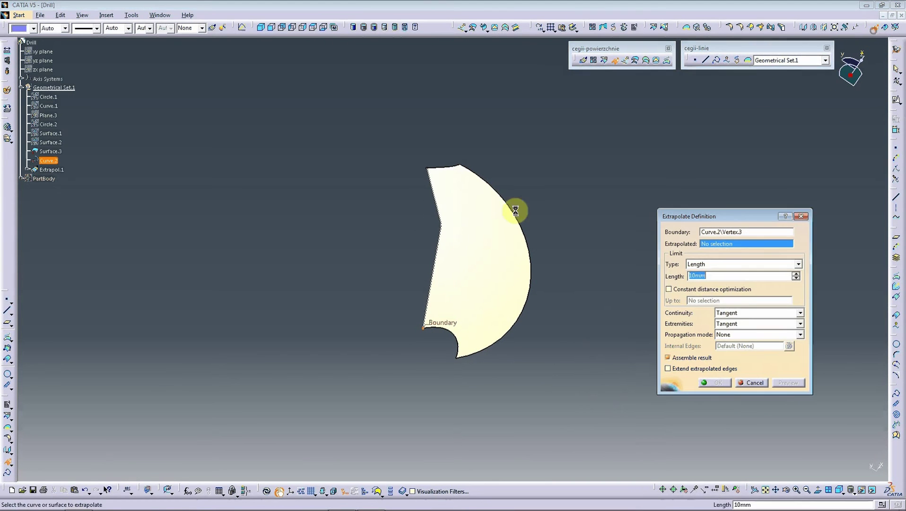
click(431, 269)
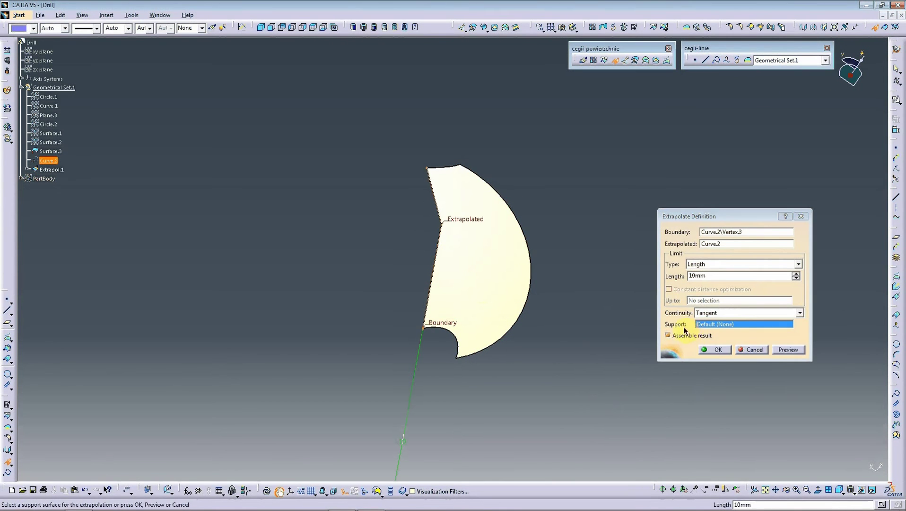
click(715, 350)
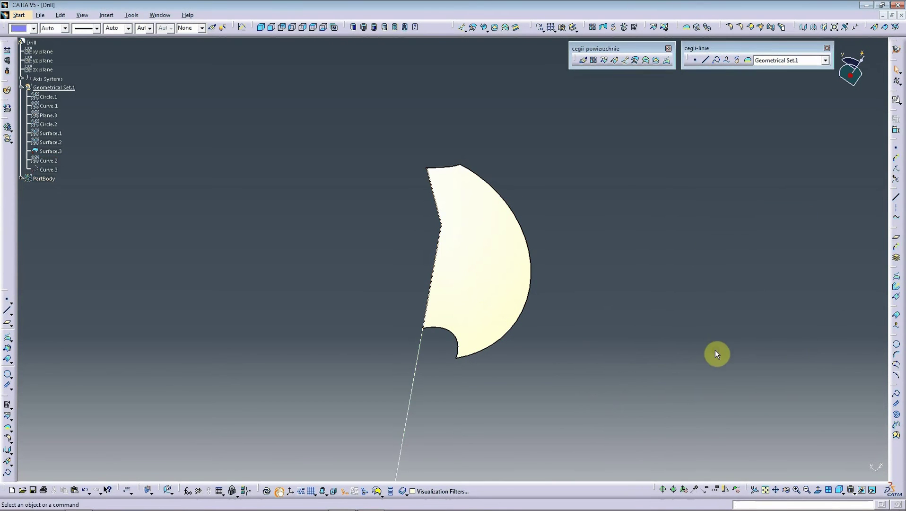
click(875, 30)
click(430, 167)
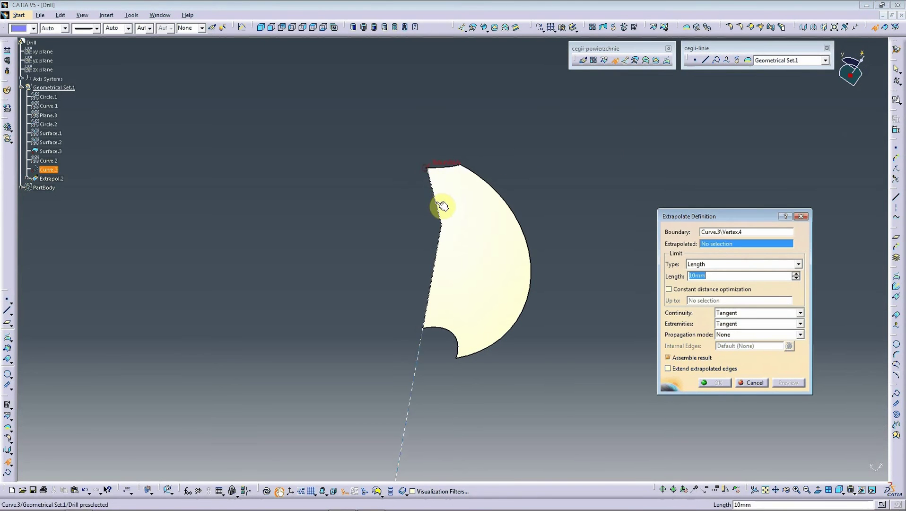
click(441, 205)
click(722, 350)
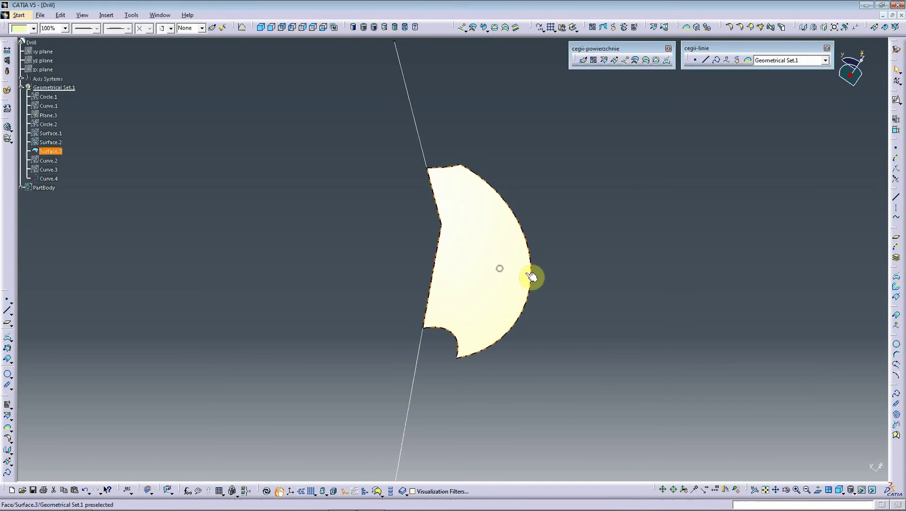
- Split Curve.4 at its corner vertex, keeping both sides as Line.1 and Line.2
click(445, 242)
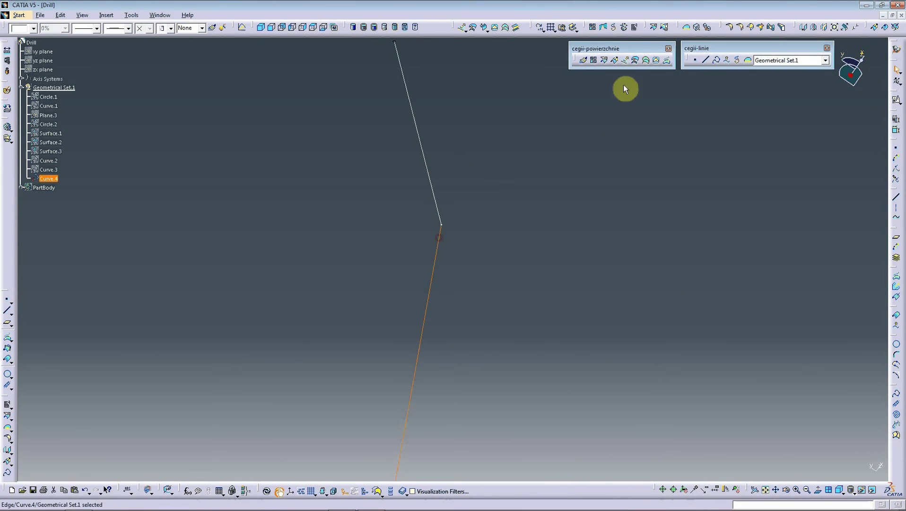
click(605, 62)
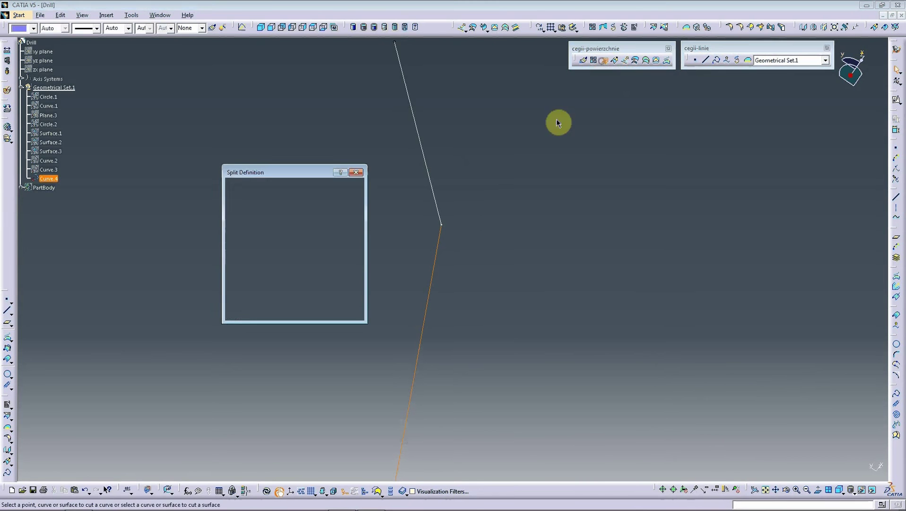
click(445, 228)
click(241, 278)
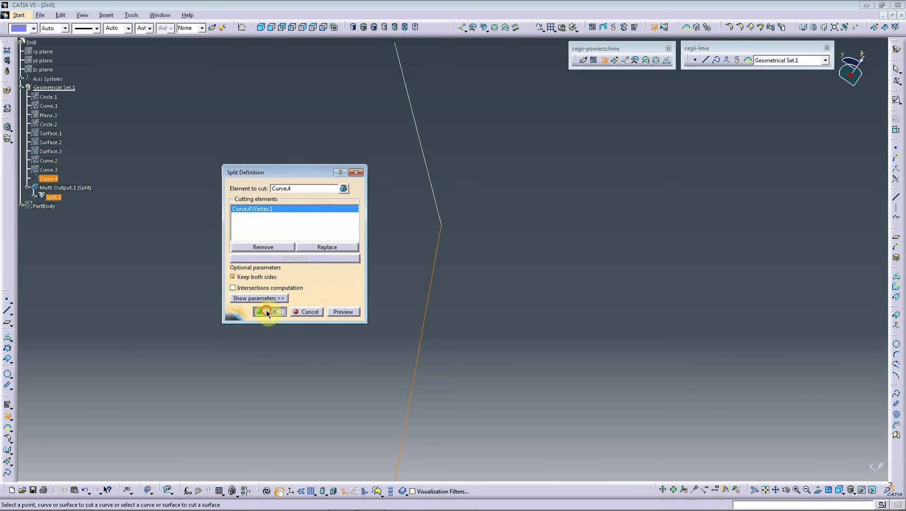
click(269, 312)
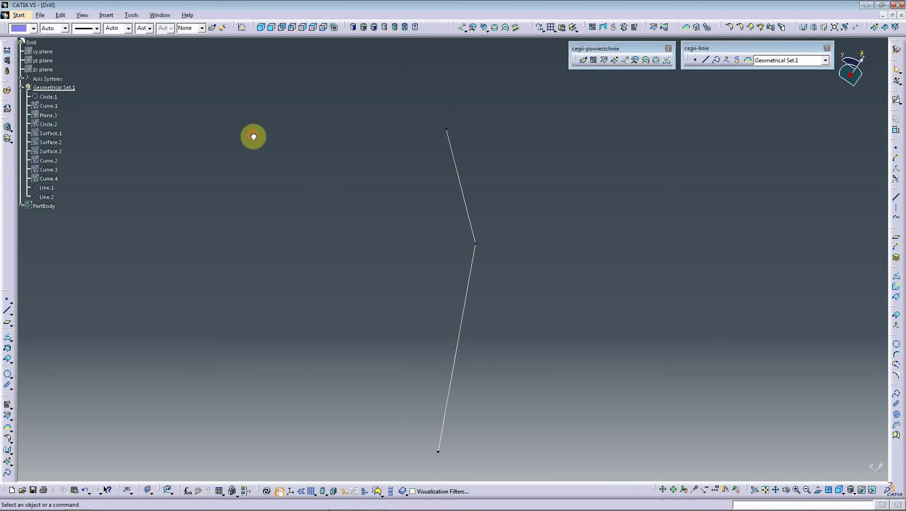
- Extrude Circle.1 76mm along the Z direction into tube Surface.4
click(517, 354)
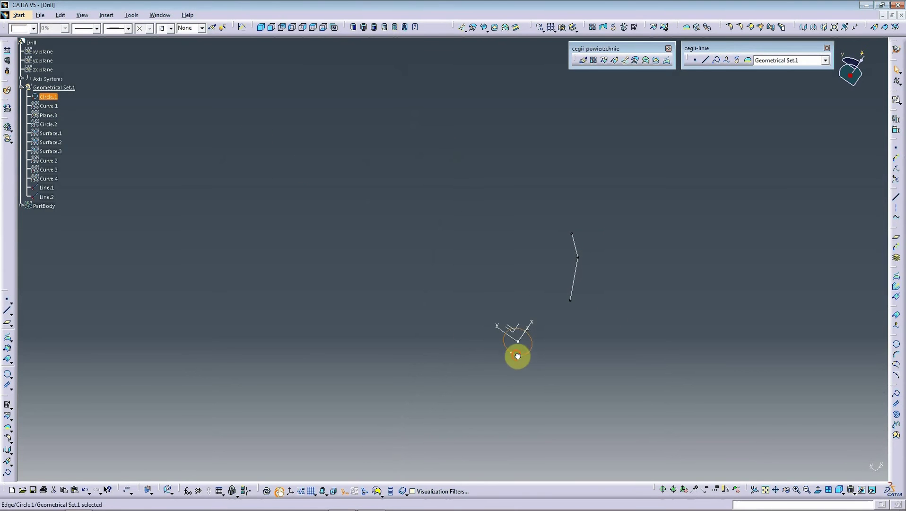
click(625, 63)
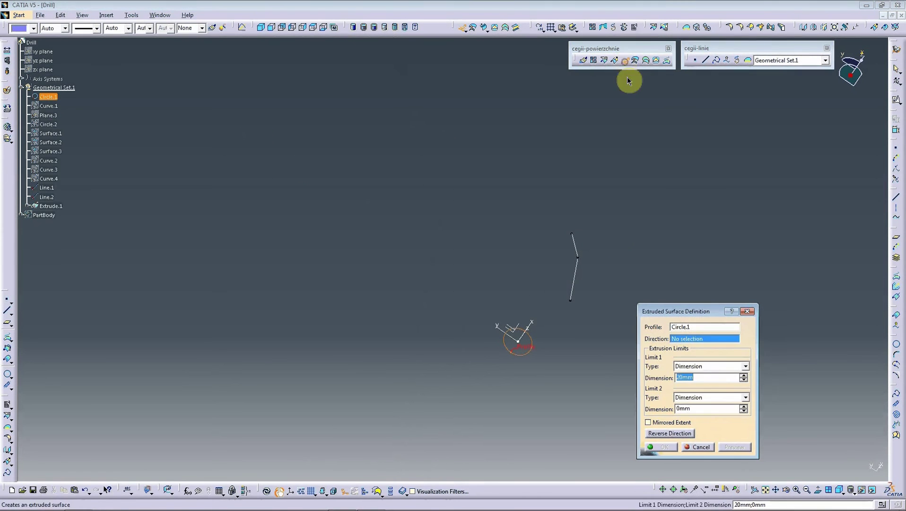
right_click(721, 337)
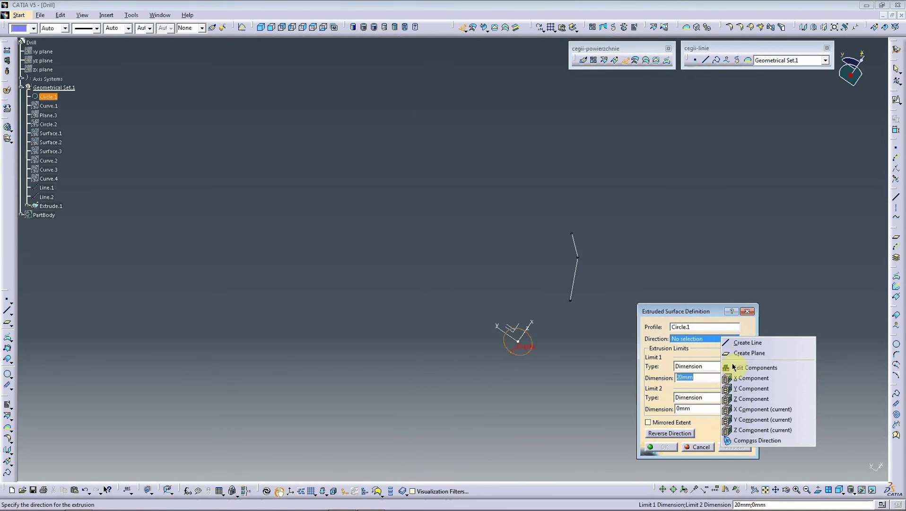
click(745, 400)
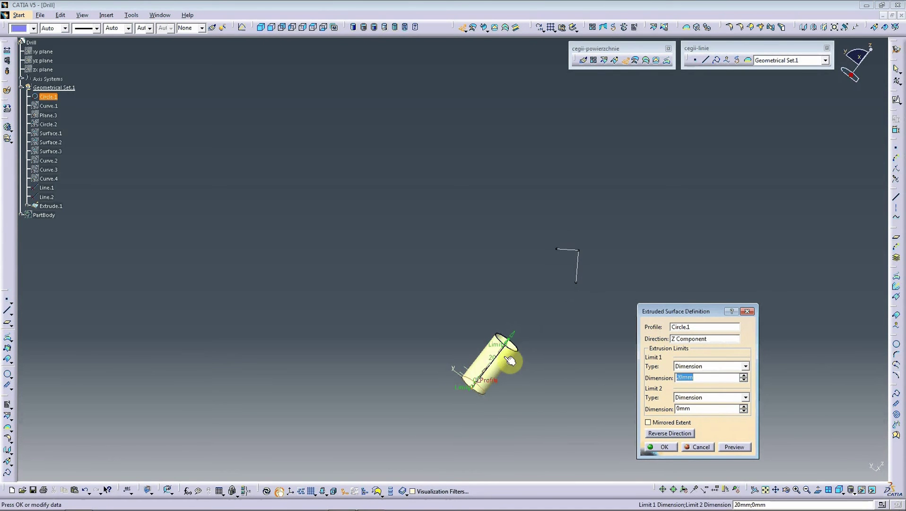
drag(508, 362, 597, 221)
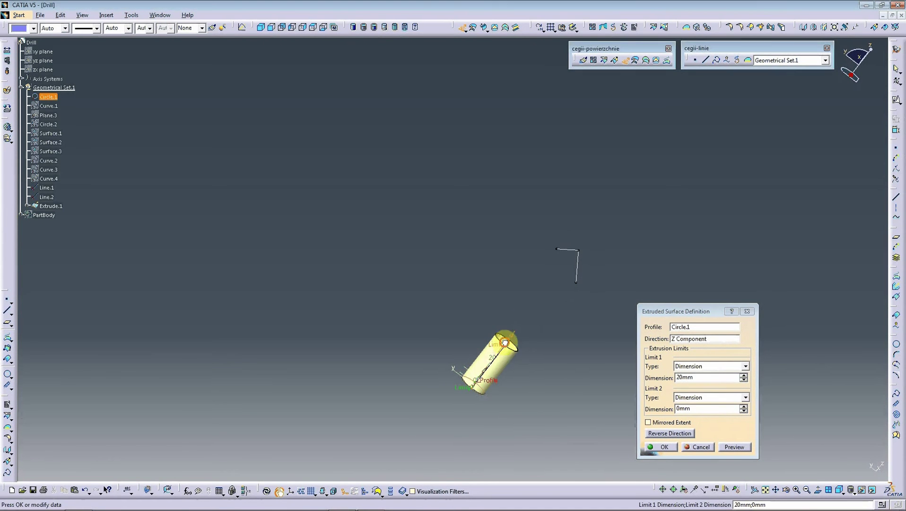
click(662, 446)
- Split Line.1 and Line.2 with Surface.4 to get Line.3 and Line.4
mouse_move(622, 300)
middle_down()
mouse_move(599, 266)
mouse_move(607, 247)
mouse_move(576, 239)
middle_up()
click(607, 247)
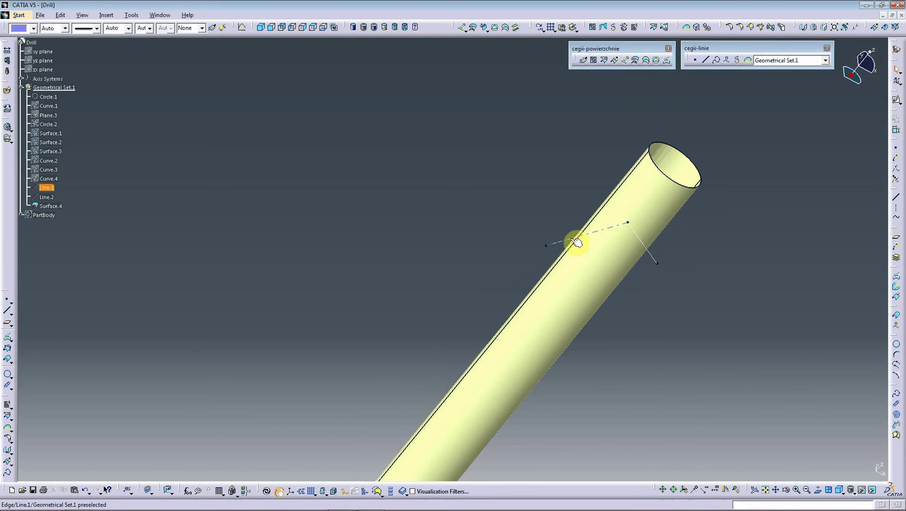
click(605, 60)
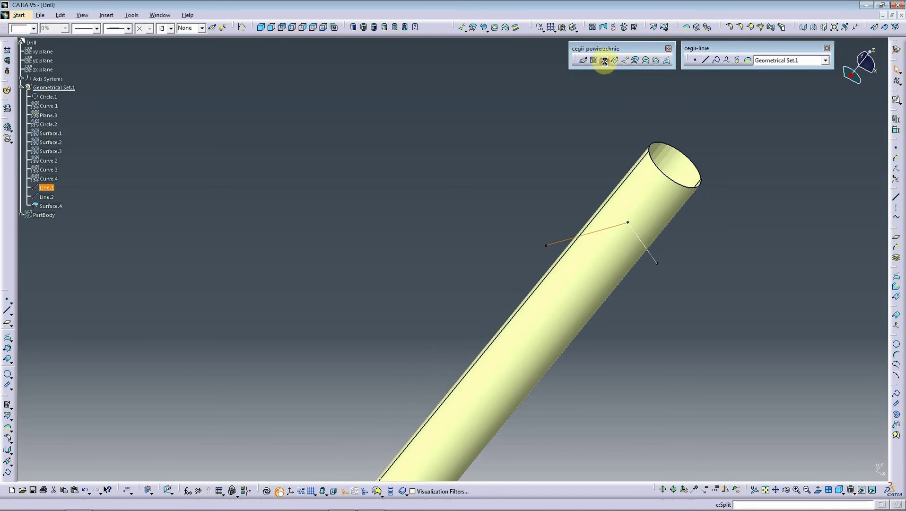
click(658, 208)
click(260, 312)
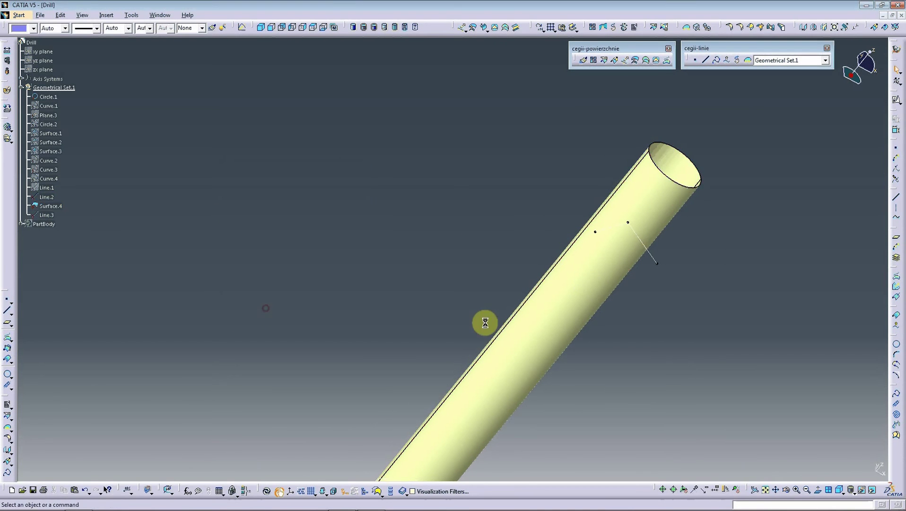
click(605, 60)
click(645, 247)
click(615, 298)
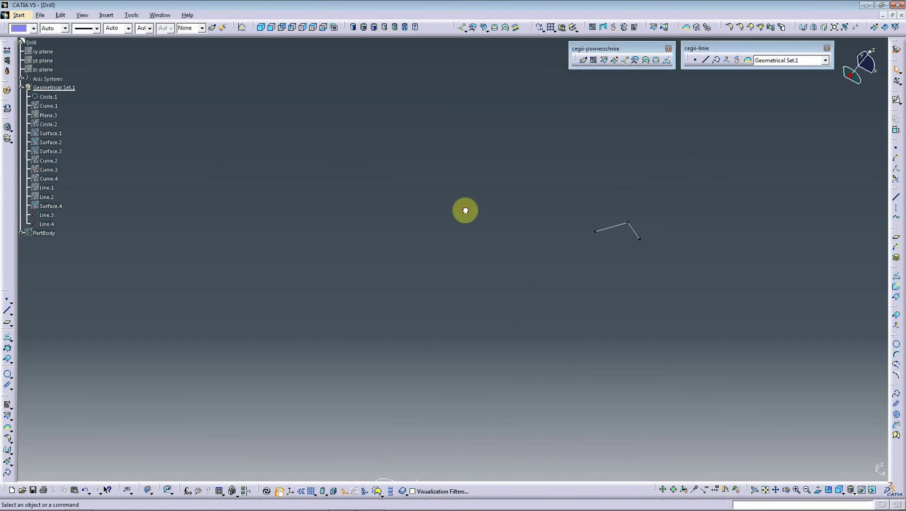
- Create Plane.5 and Plane.6 normal to Line.4 and Line.3 at their outer ends
click(896, 237)
click(653, 210)
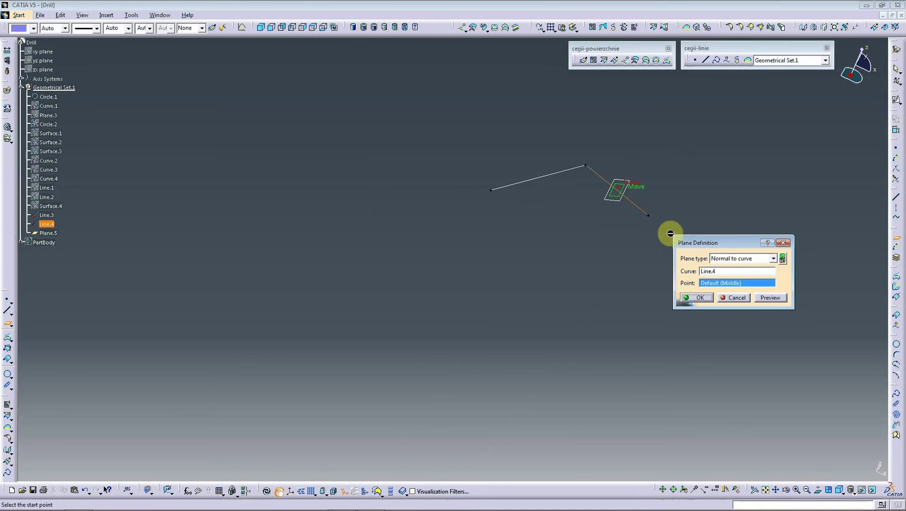
click(653, 220)
key(Return)
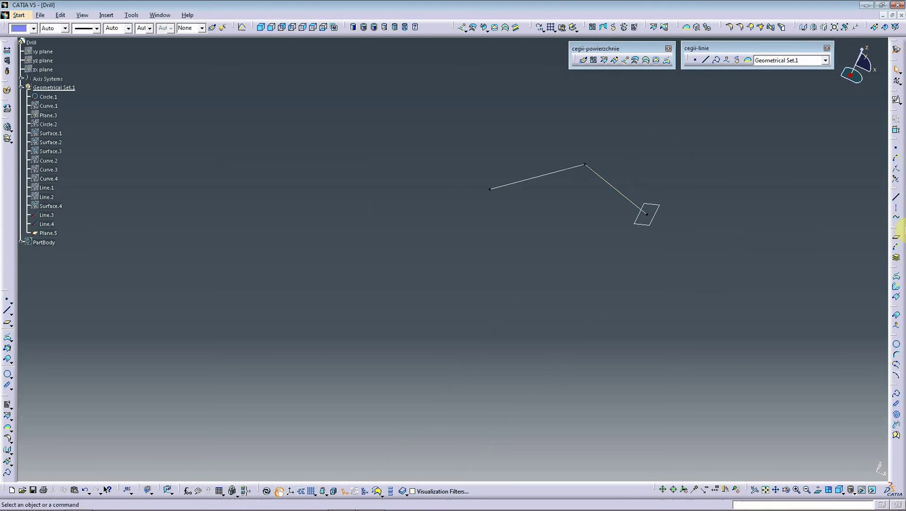
click(892, 242)
click(520, 181)
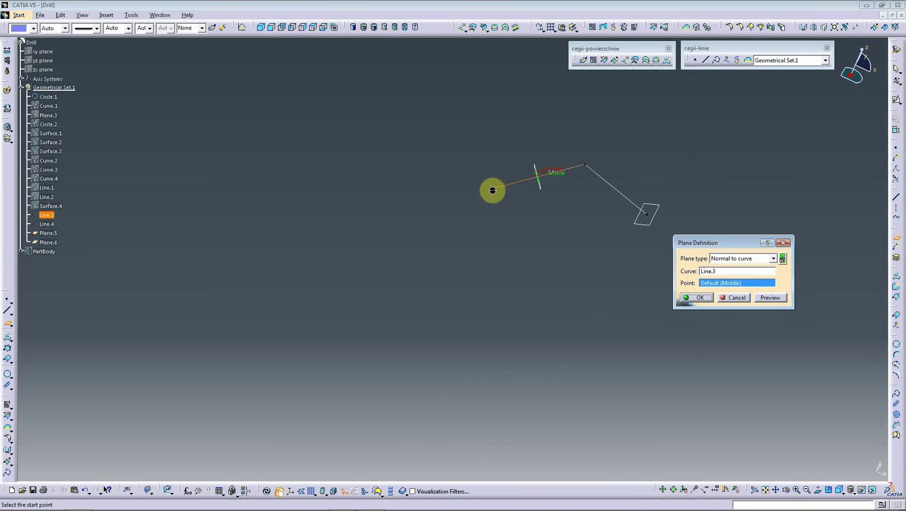
click(496, 194)
click(695, 297)
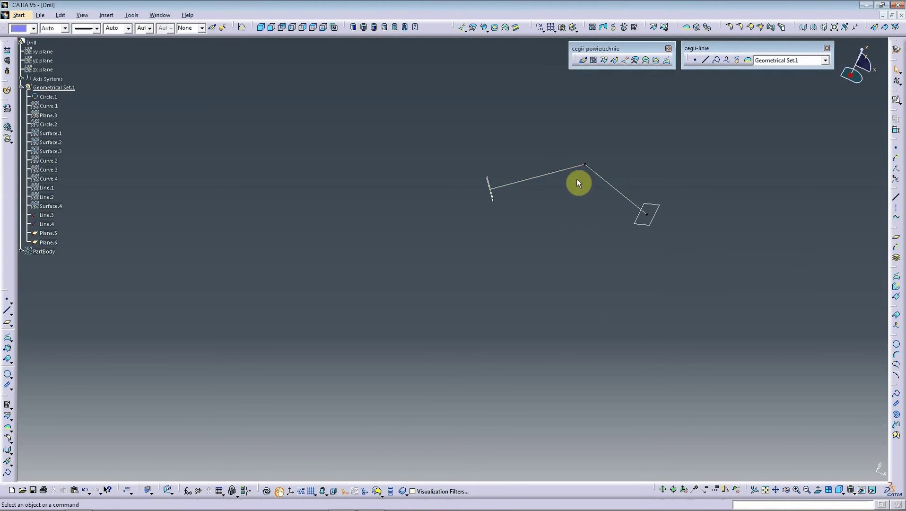
mouse_move(590, 168)
middle_down()
mouse_move(732, 189)
mouse_move(648, 219)
mouse_move(887, 215)
middle_up()
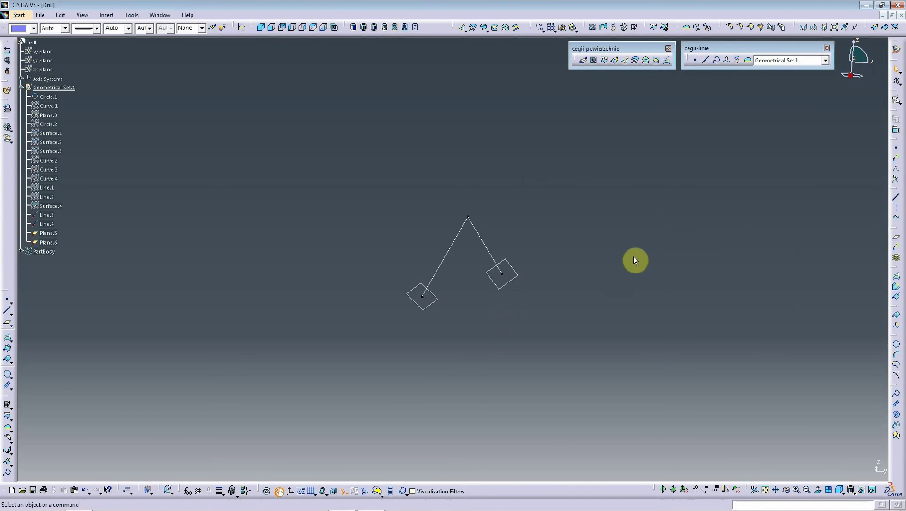
mouse_move(634, 260)
middle_down()
mouse_move(532, 251)
mouse_move(874, 208)
mouse_move(797, 196)
middle_up()
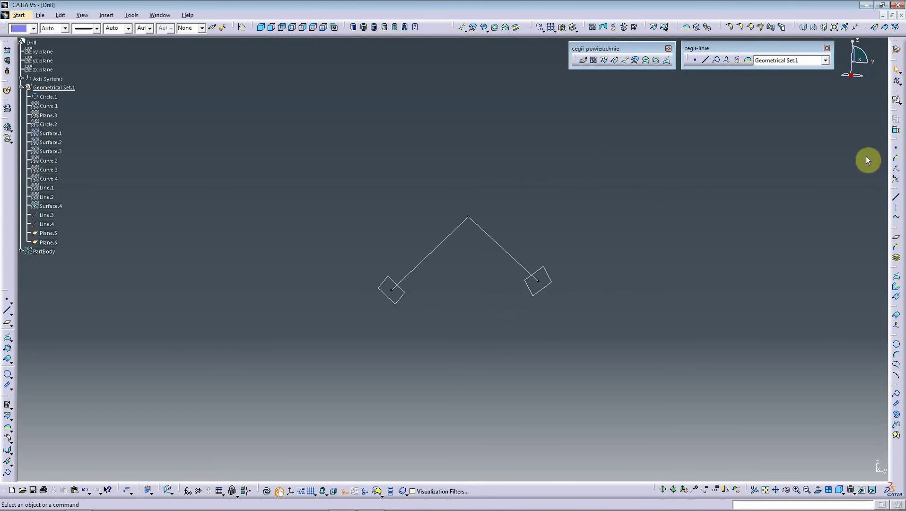
- Start a positioned sketch on Plane.5 with its origin projected from Line.4's end vertex
click(895, 100)
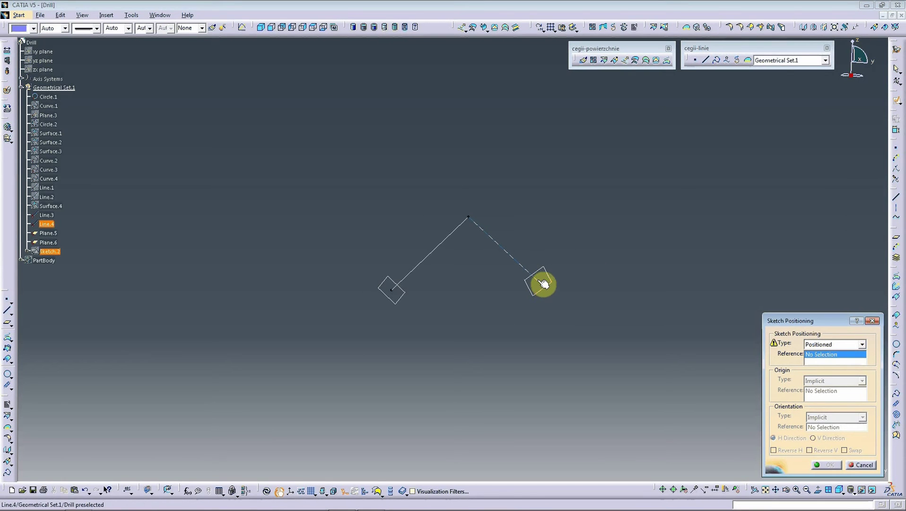
middle_drag(542, 286, 526, 285)
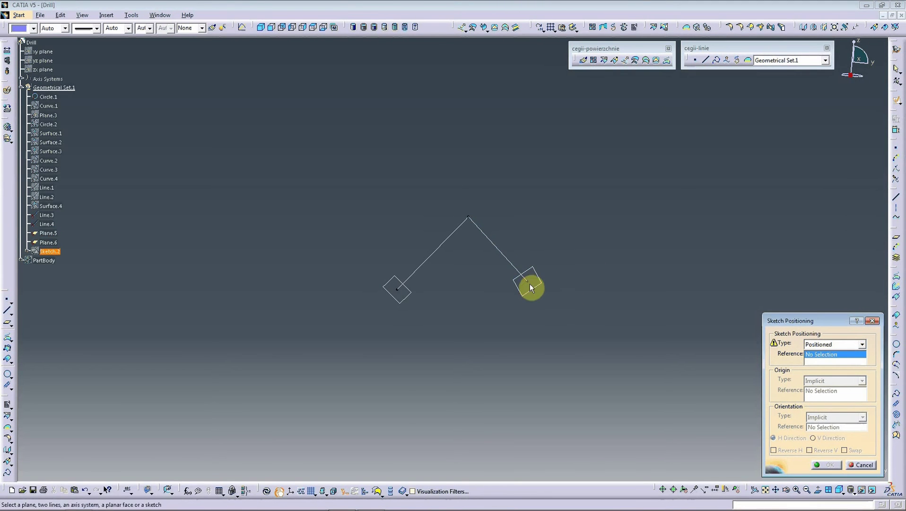
click(530, 287)
click(828, 381)
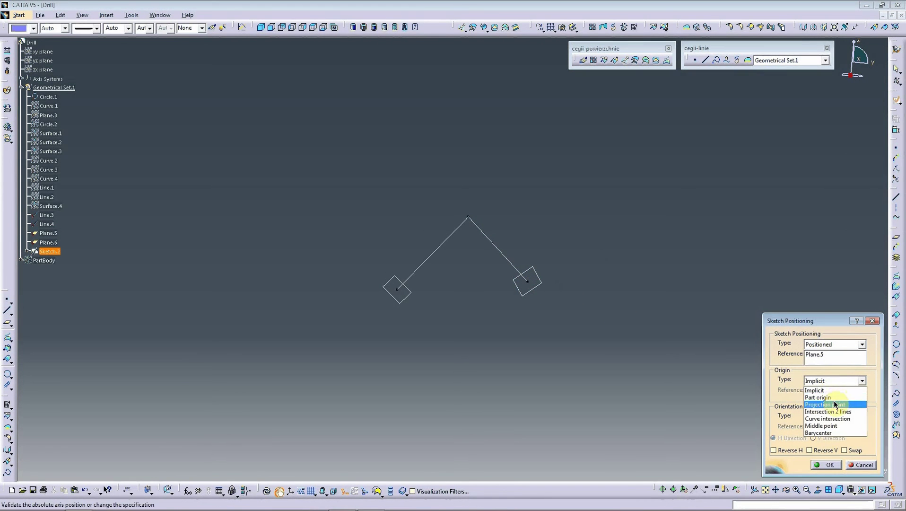
click(835, 405)
click(530, 284)
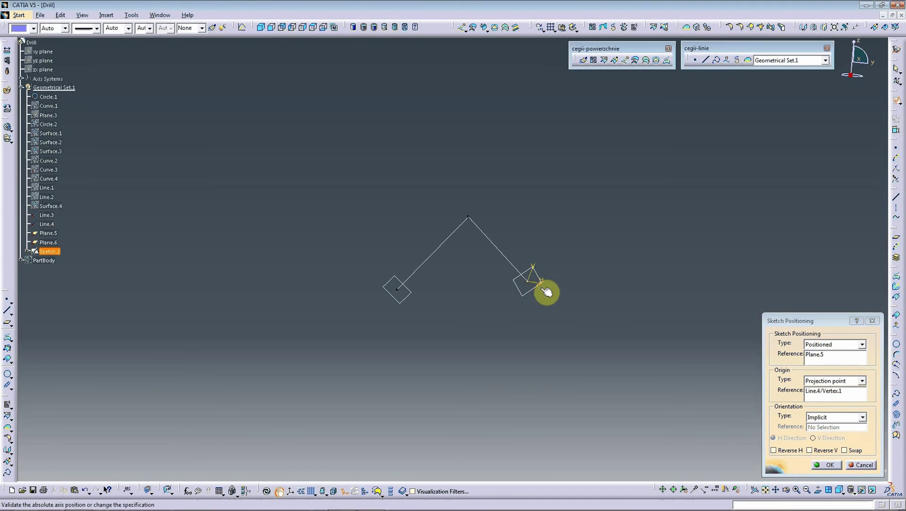
click(825, 461)
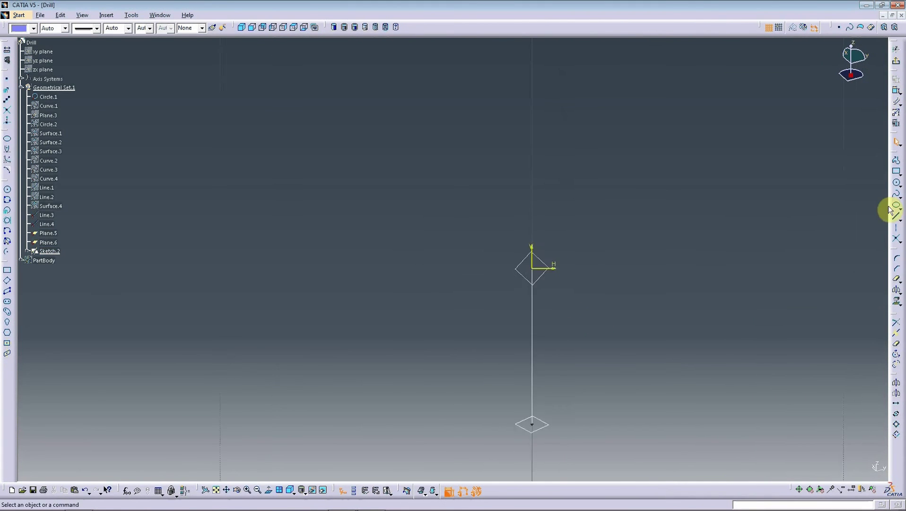
- Draw a rectangle around the sketch origin and dimension its width to 0.25 mm
click(897, 171)
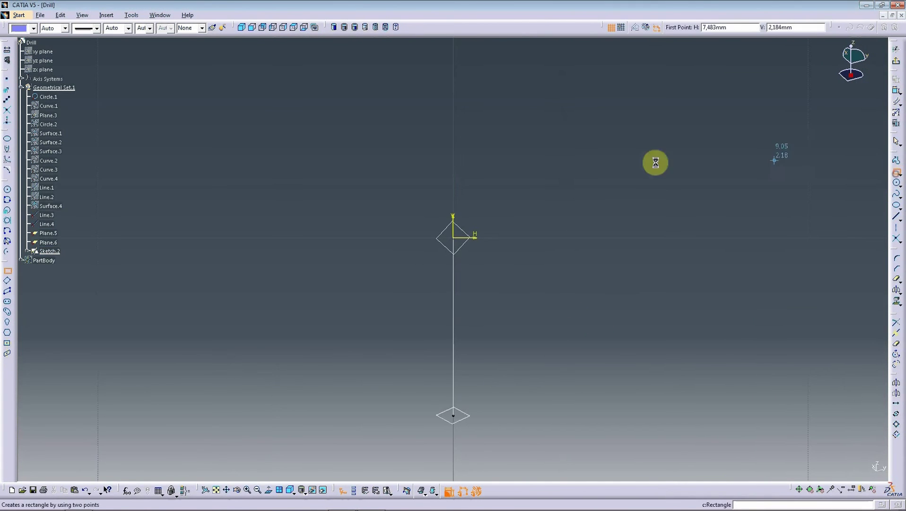
click(418, 204)
click(486, 268)
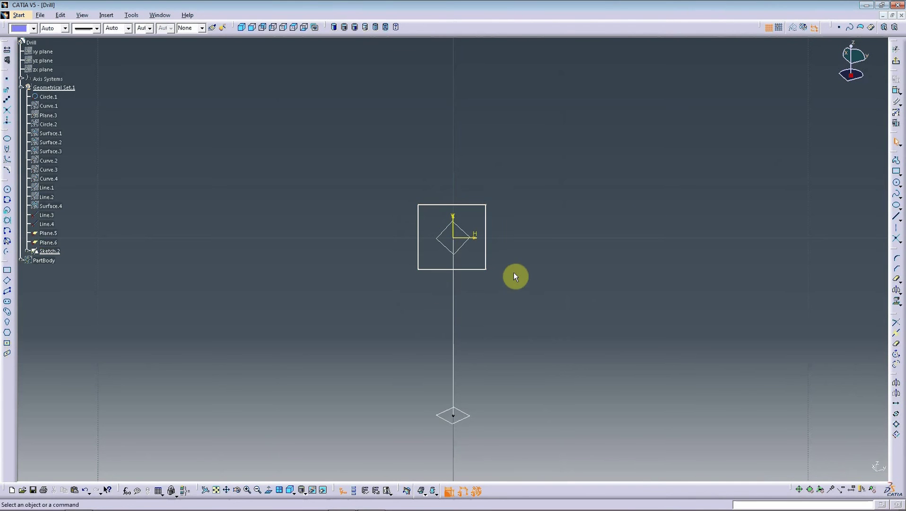
click(898, 94)
click(489, 235)
click(423, 231)
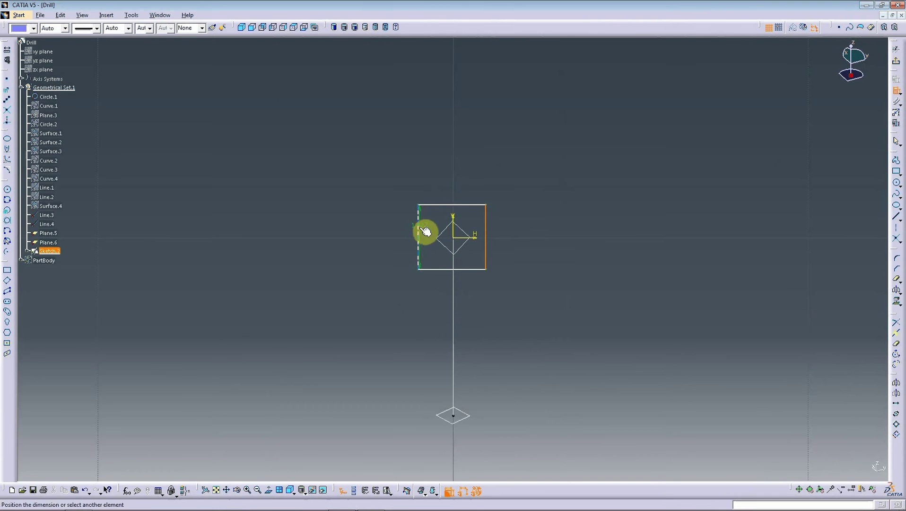
click(451, 191)
double_click(451, 190)
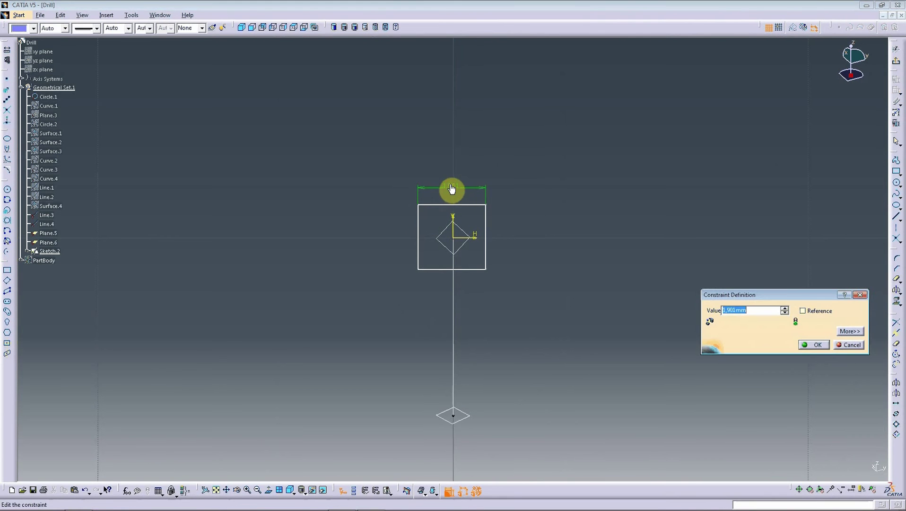
text(0,25)
key(Return)
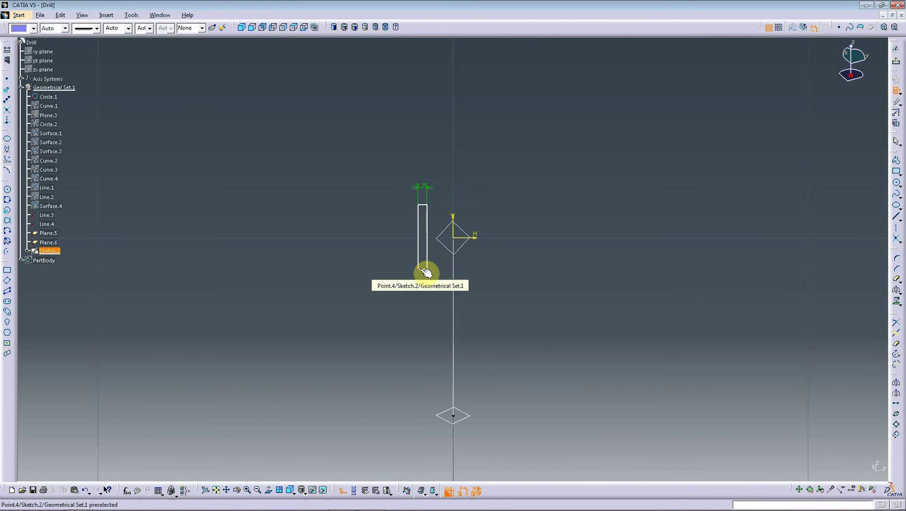
- Dimension the rectangle's height to 0.25 mm
middle_drag(429, 290, 494, 124)
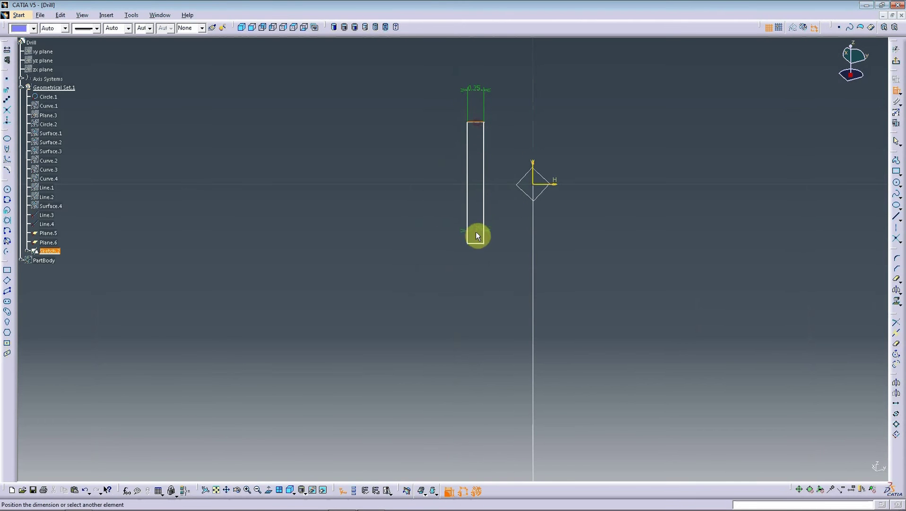
click(479, 244)
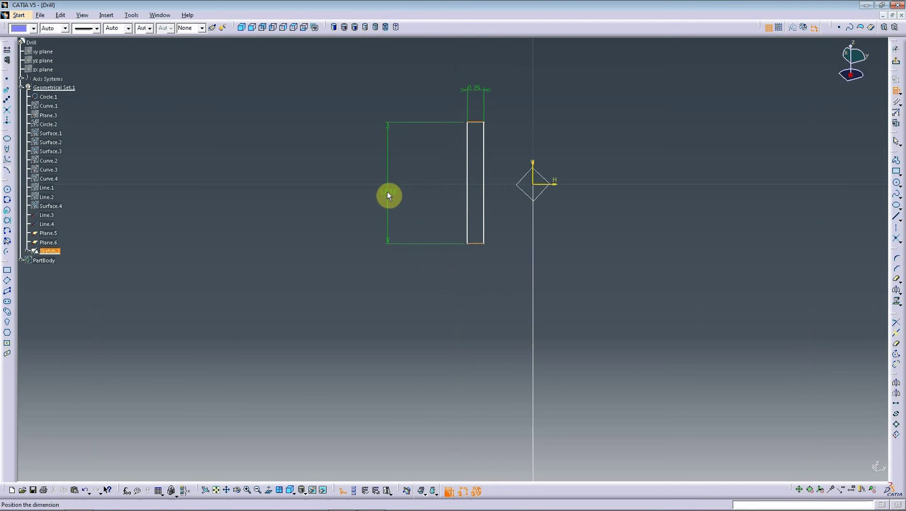
click(386, 191)
double_click(386, 191)
text(0,25)
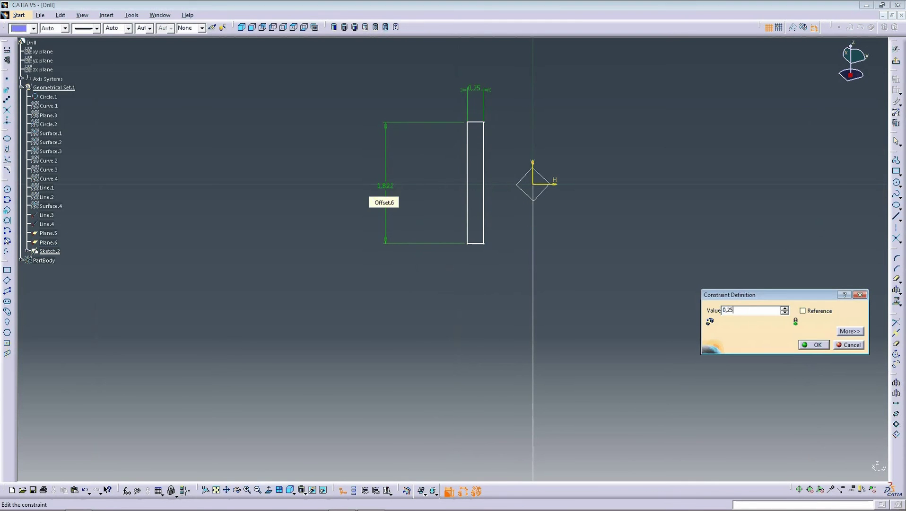
key(Return)
ctrl+middle_drag(450, 268, 400, 240)
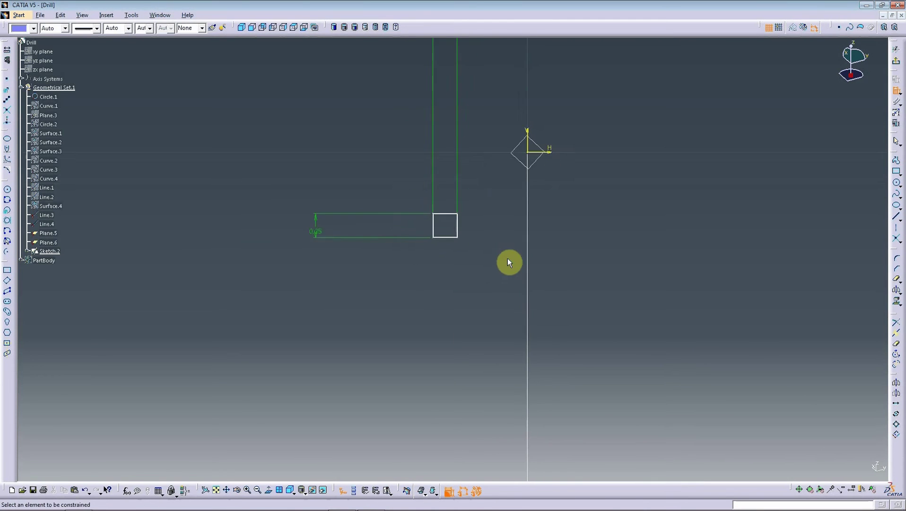
click(400, 240)
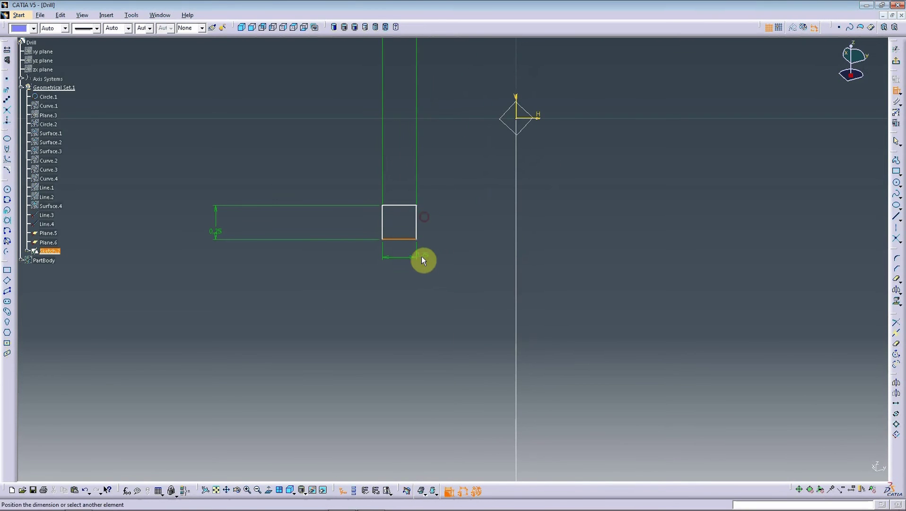
key(ctrl+z)
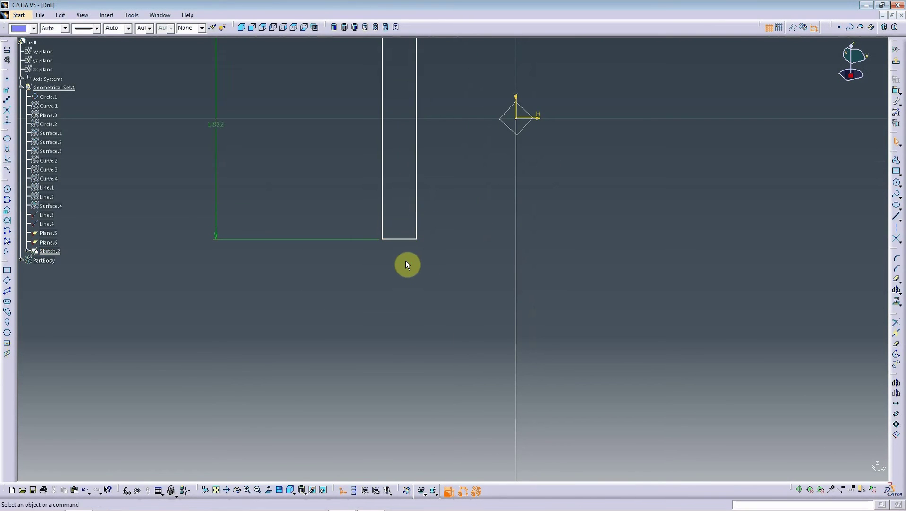
ctrl+middle_drag(406, 260, 422, 268)
double_click(276, 191)
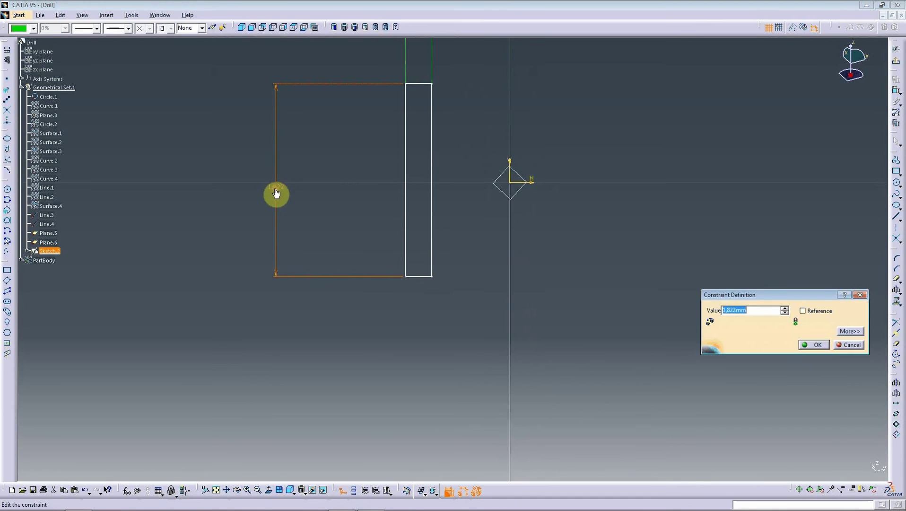
text(5)
key(Return)
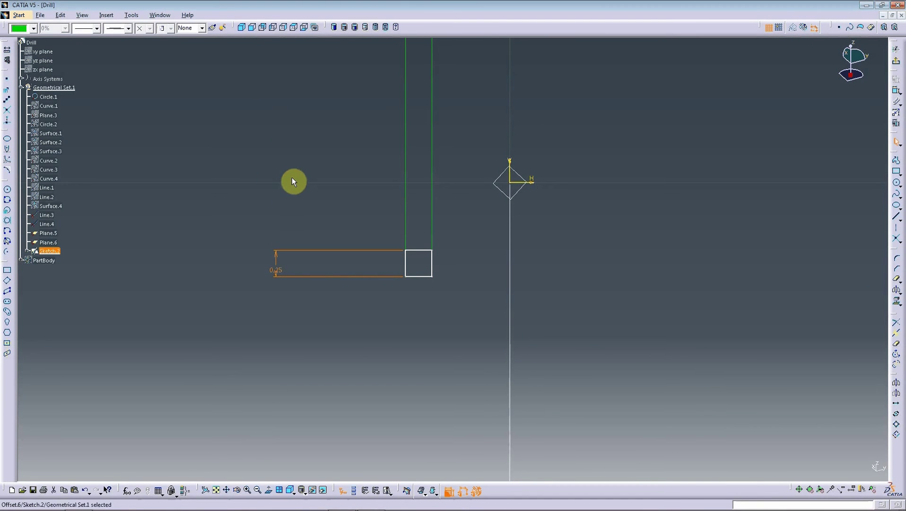
- Drag the 0.25 mm square onto the sketch origin
click(292, 178)
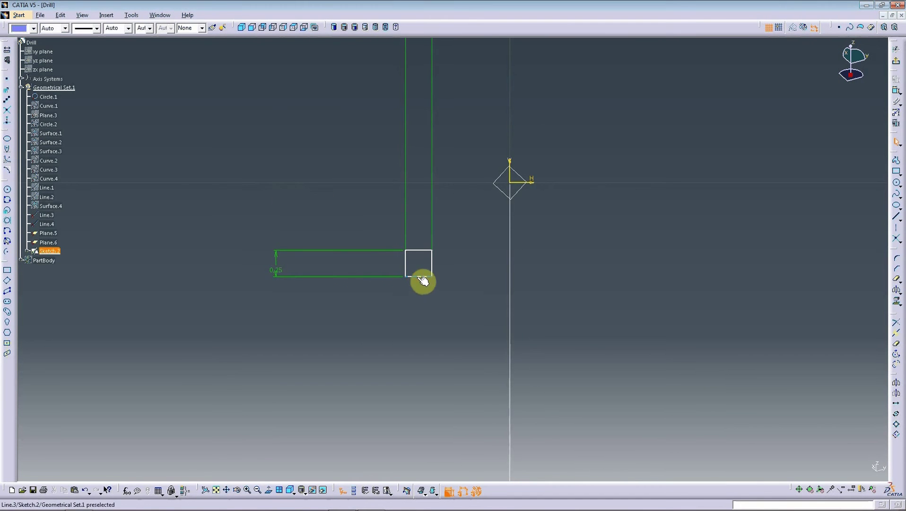
drag(422, 281, 515, 197)
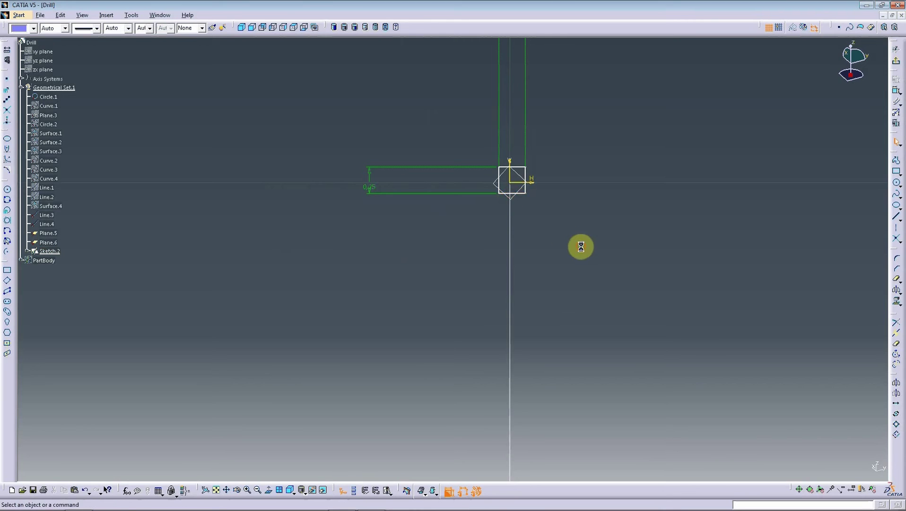
mouse_move(581, 246)
middle_down()
mouse_move(739, 260)
mouse_move(502, 177)
middle_up()
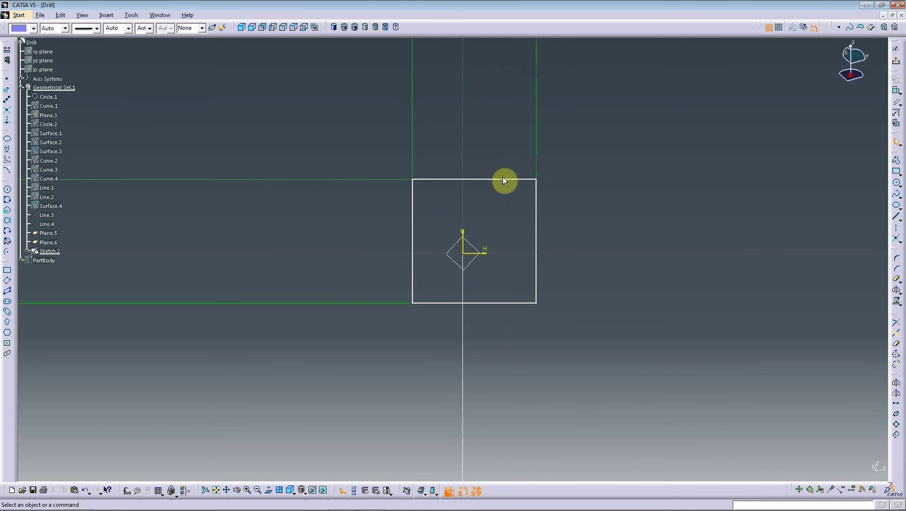
- Make the square's top and bottom edges symmetric about the horizontal sketch axis
click(501, 180)
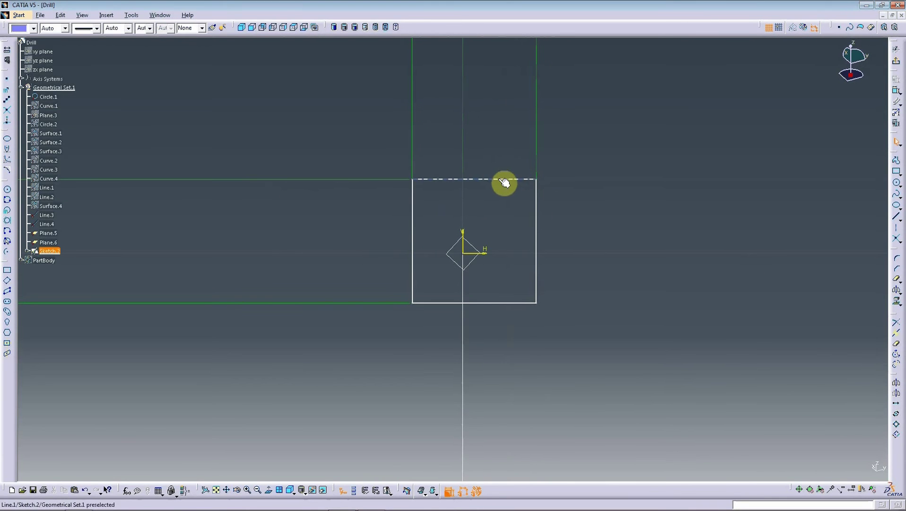
ctrl+click(508, 303)
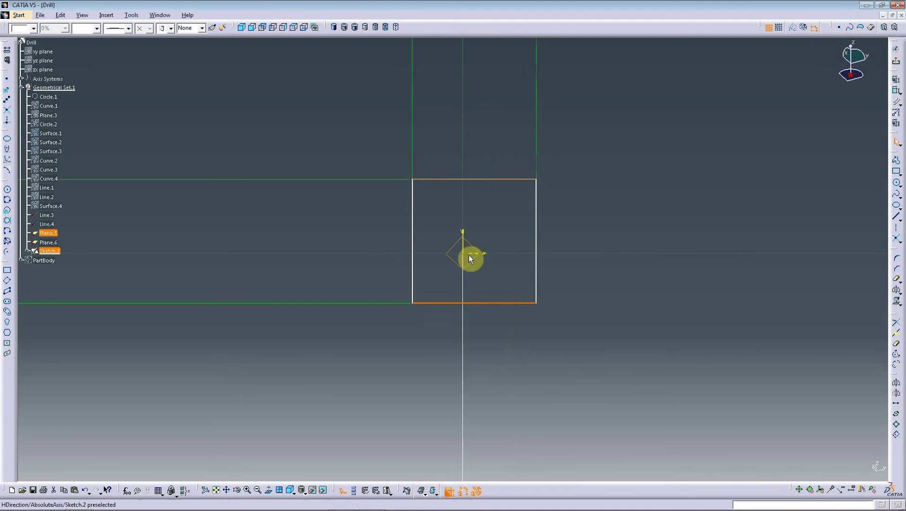
click(493, 264)
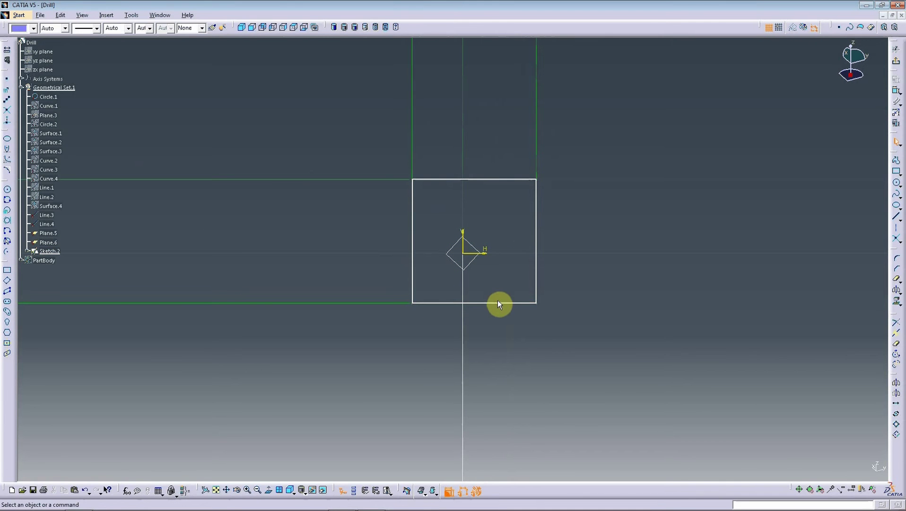
ctrl+click(492, 179)
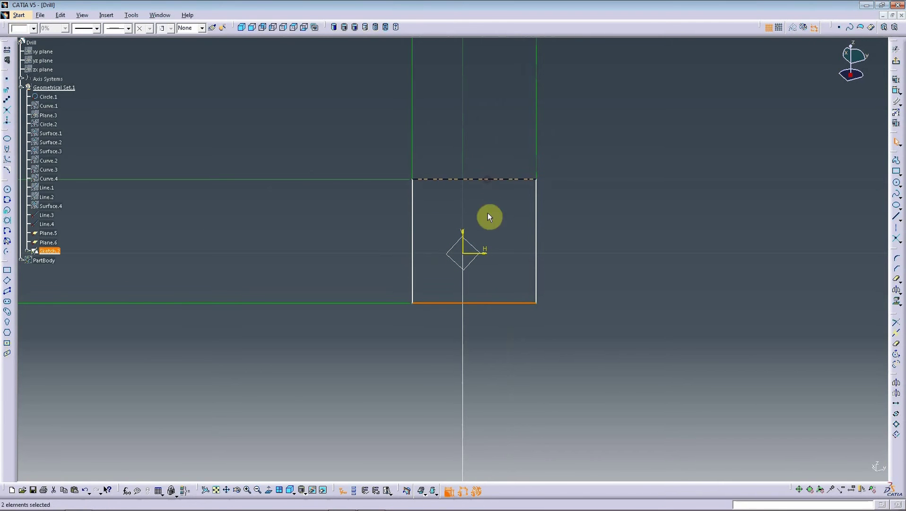
ctrl+click(467, 257)
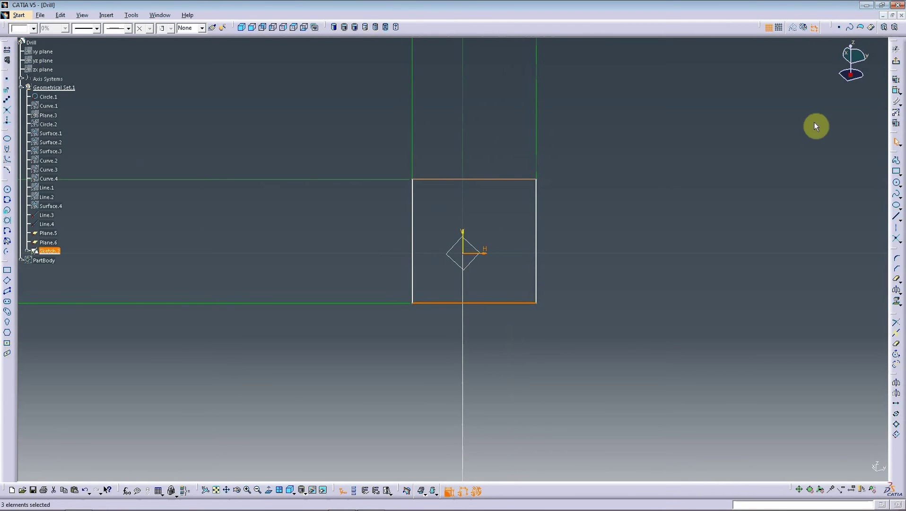
click(889, 83)
click(786, 429)
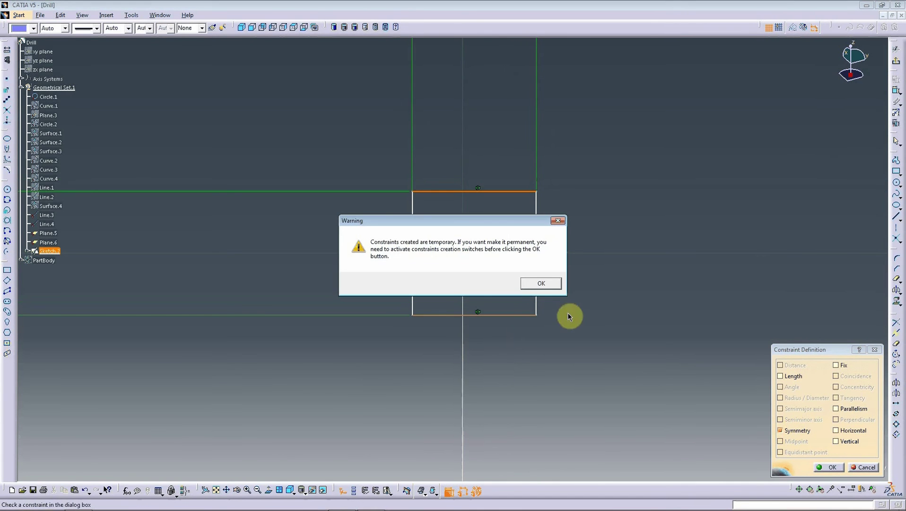
click(543, 284)
click(827, 467)
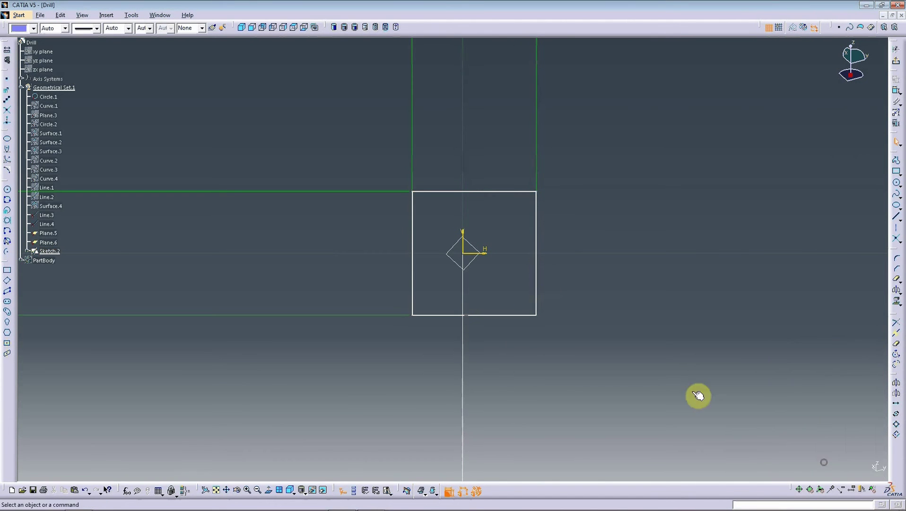
- Make the left and right edges symmetric about the vertical axis, then exit the sketch
click(535, 232)
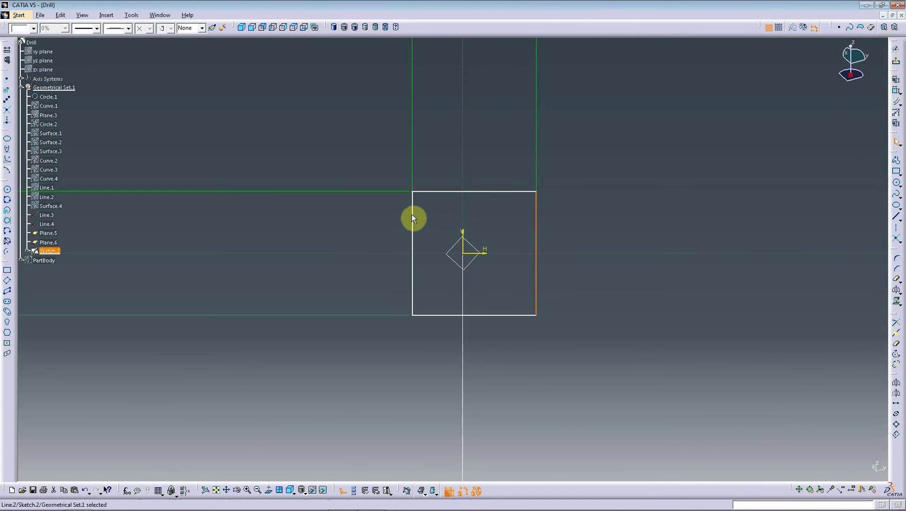
ctrl+click(412, 214)
ctrl+click(462, 231)
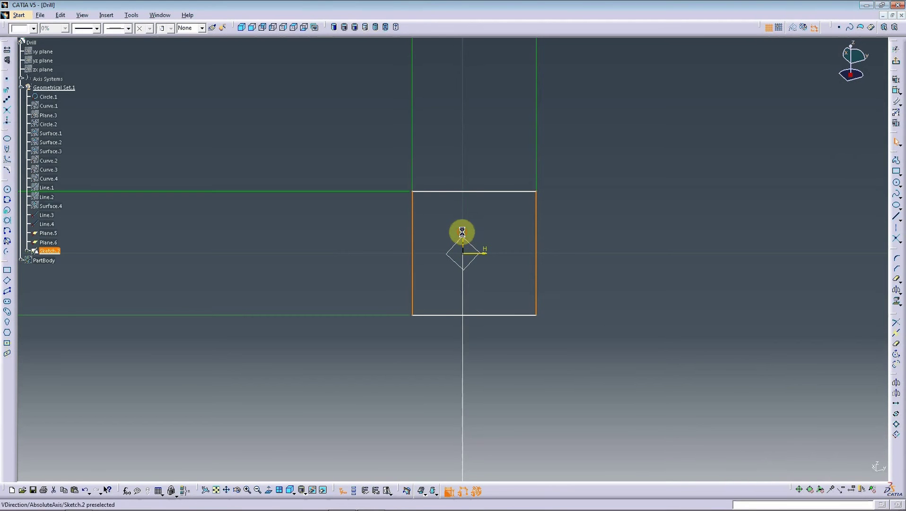
click(895, 85)
click(787, 430)
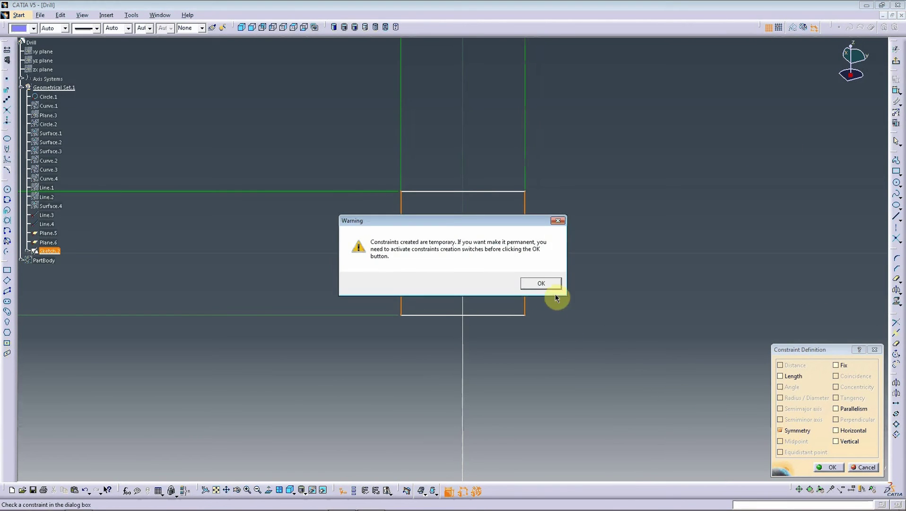
click(544, 284)
click(829, 467)
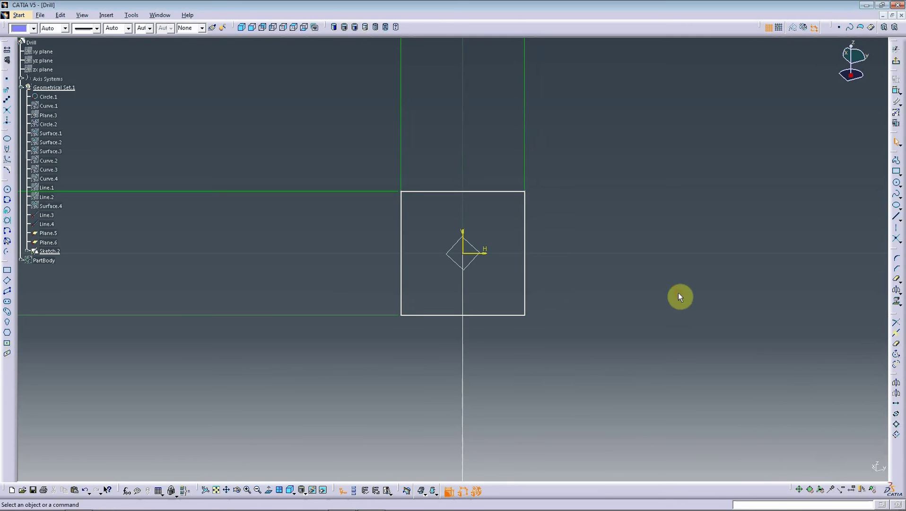
click(895, 61)
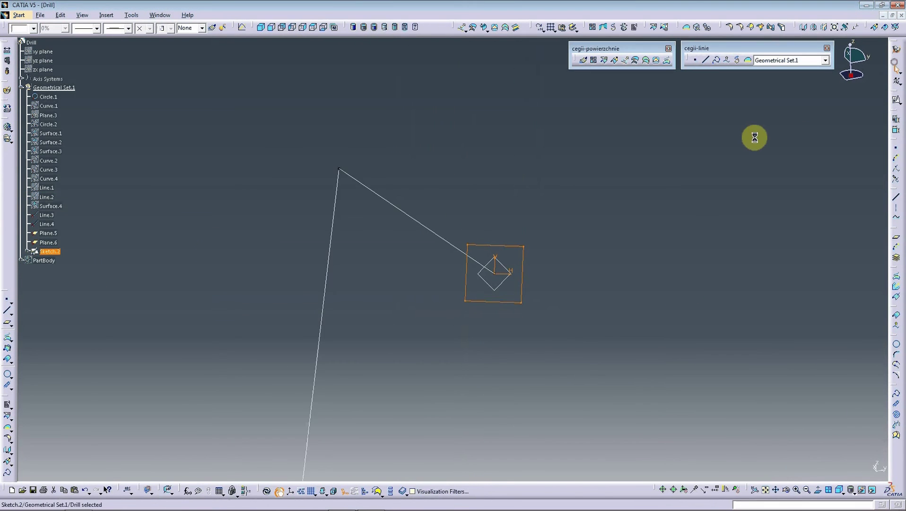
- Create Sketch.3 on Plane.6, with a Projection point origin at Line.3's end vertex
click(675, 235)
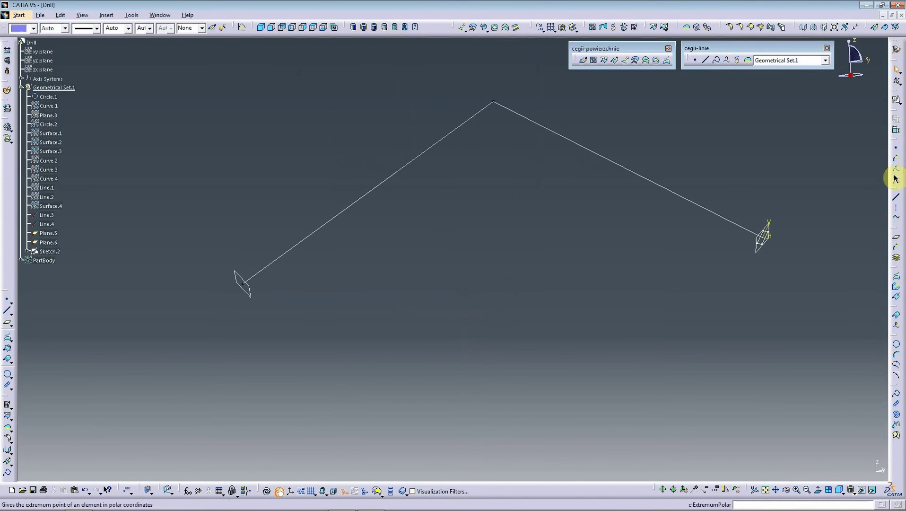
click(896, 100)
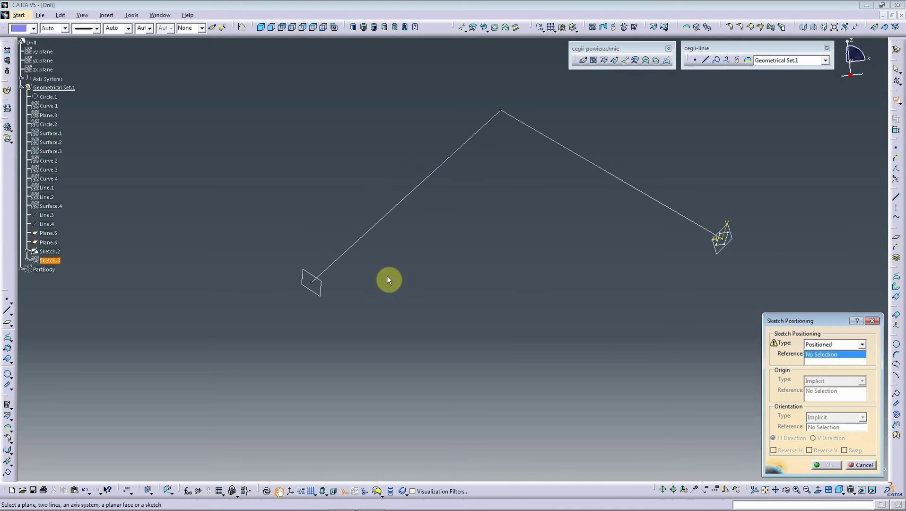
click(315, 280)
click(810, 381)
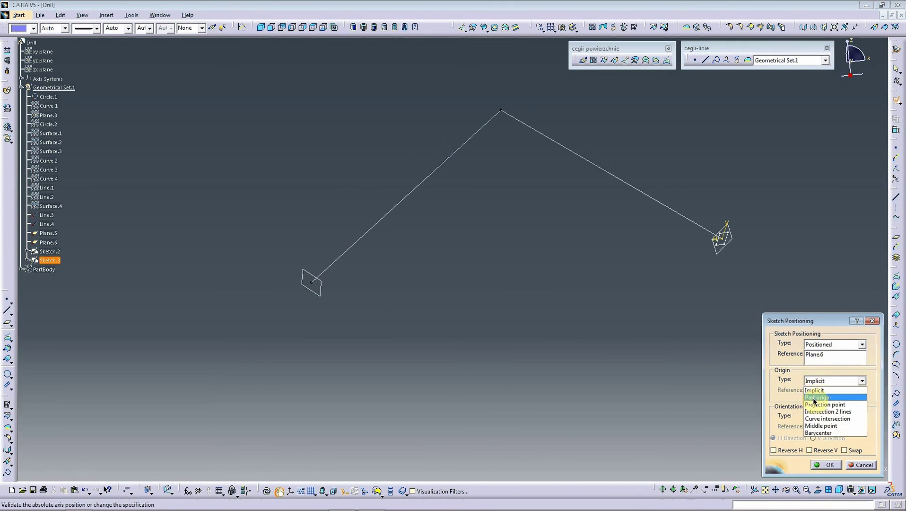
click(823, 404)
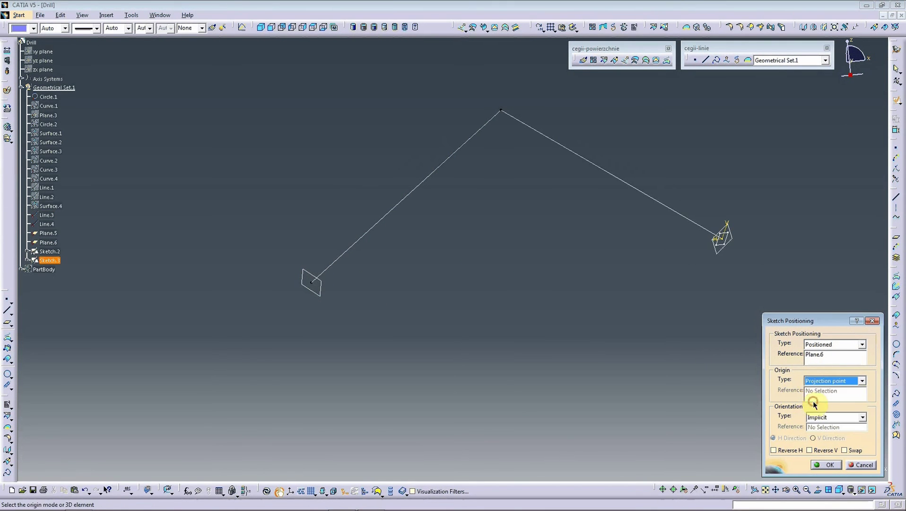
click(316, 286)
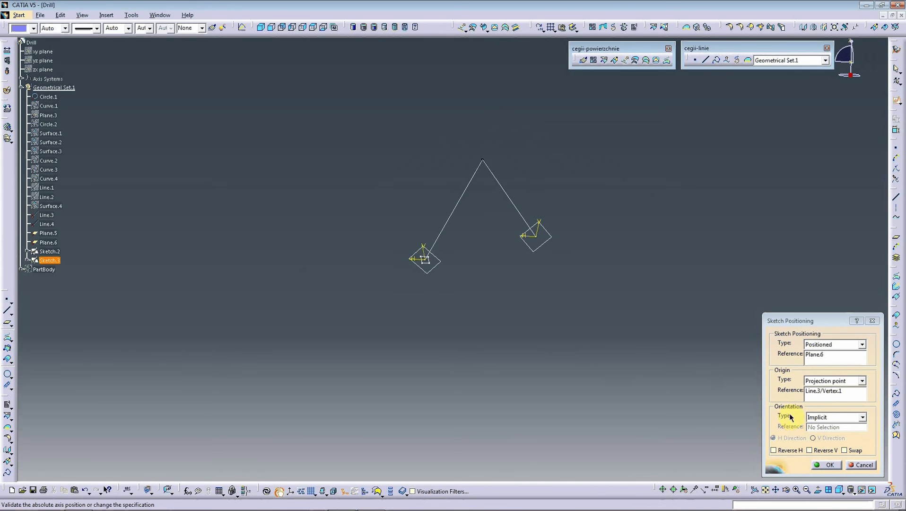
click(785, 450)
click(838, 466)
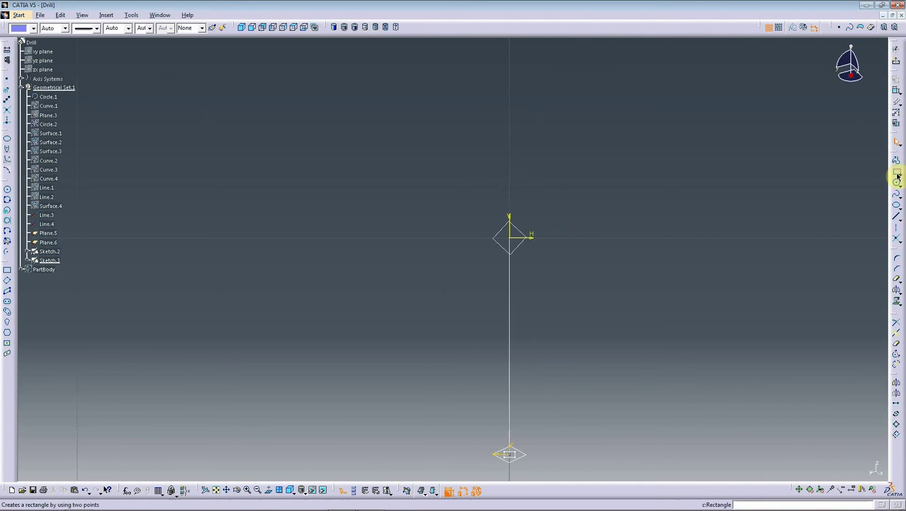
- Draw a rectangle and dimension its height to 0,25
click(897, 176)
click(480, 245)
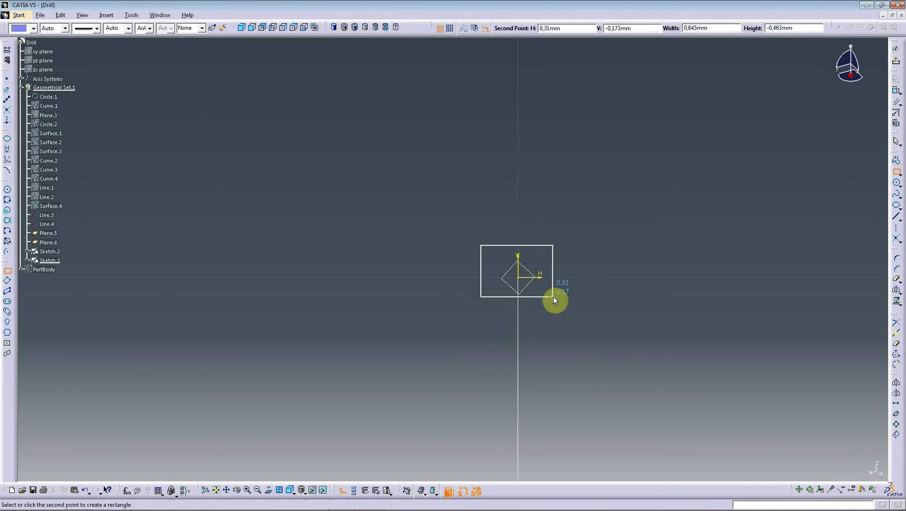
click(554, 307)
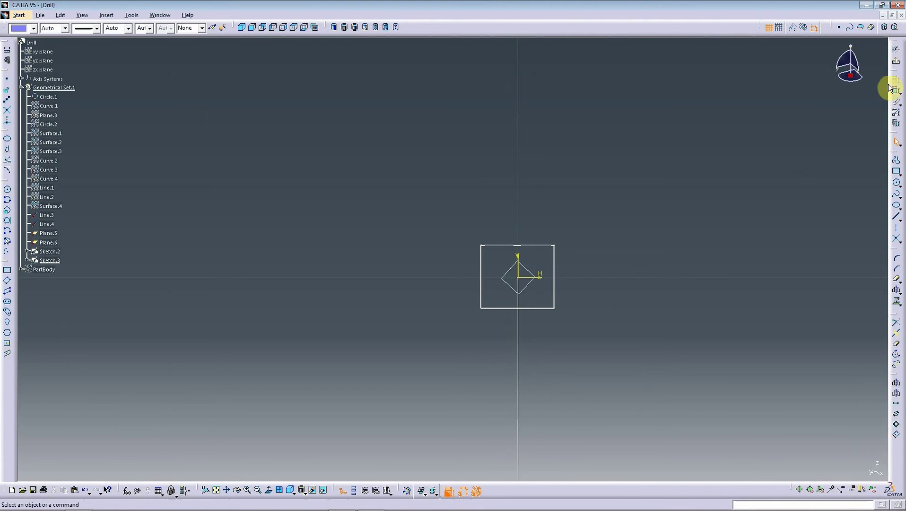
click(894, 90)
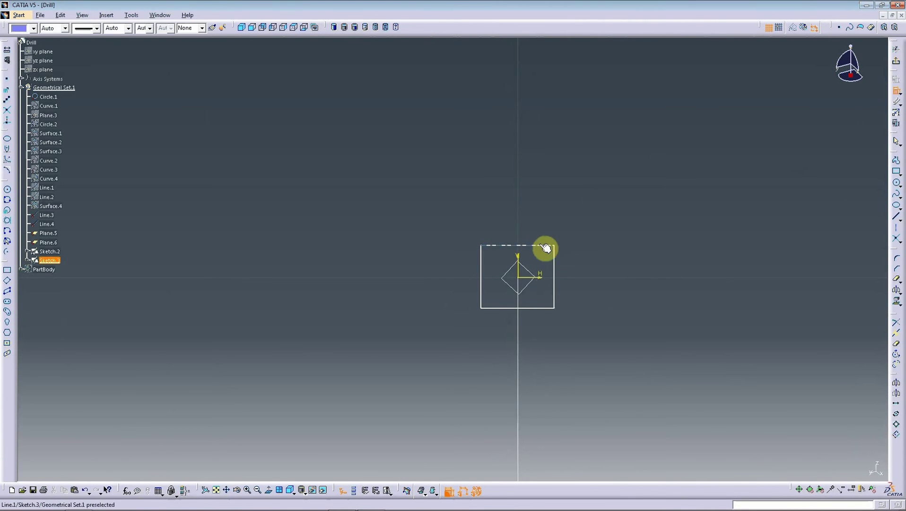
click(545, 246)
click(545, 308)
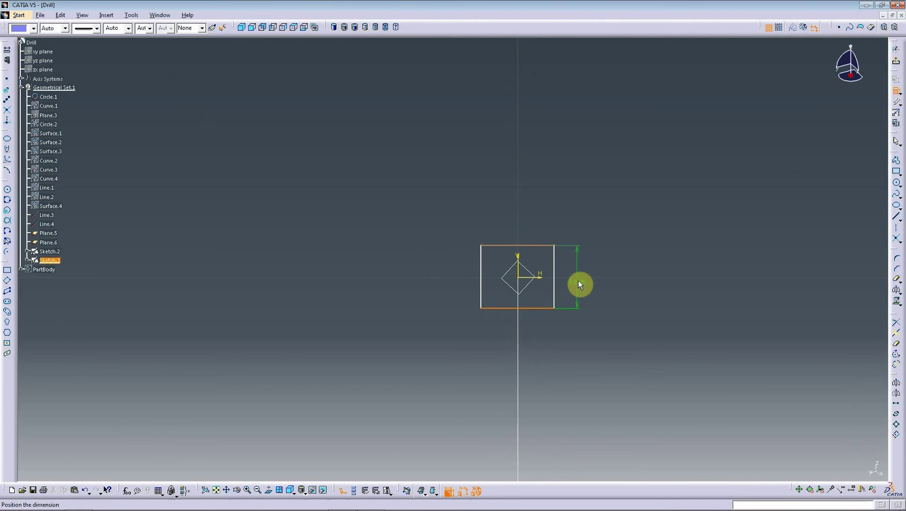
click(578, 279)
double_click(577, 278)
text(0,2)
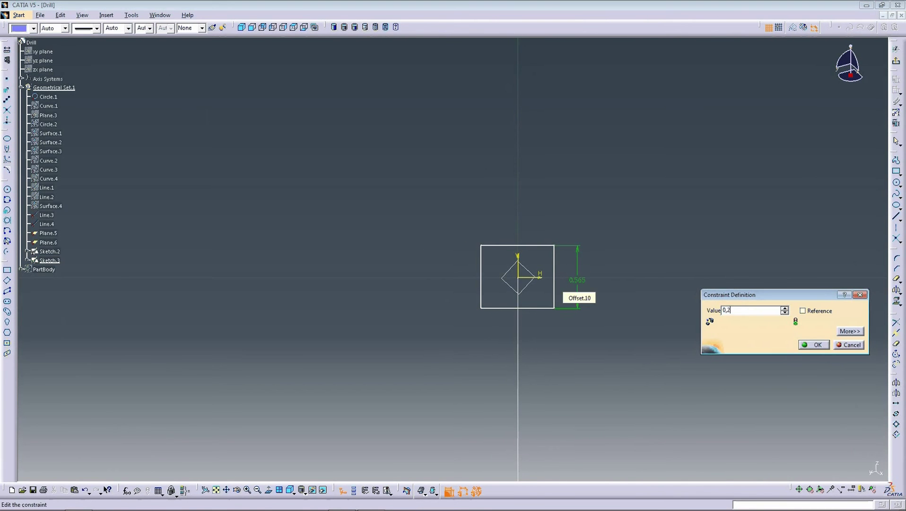
text(5mm)
key(Return)
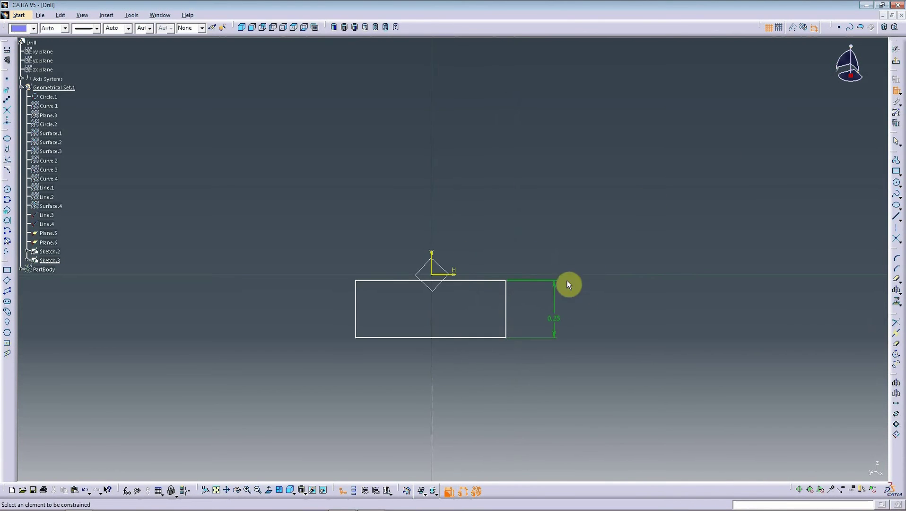
- Dimension the rectangle's width to 0,25, making it a 0.25 square
click(505, 301)
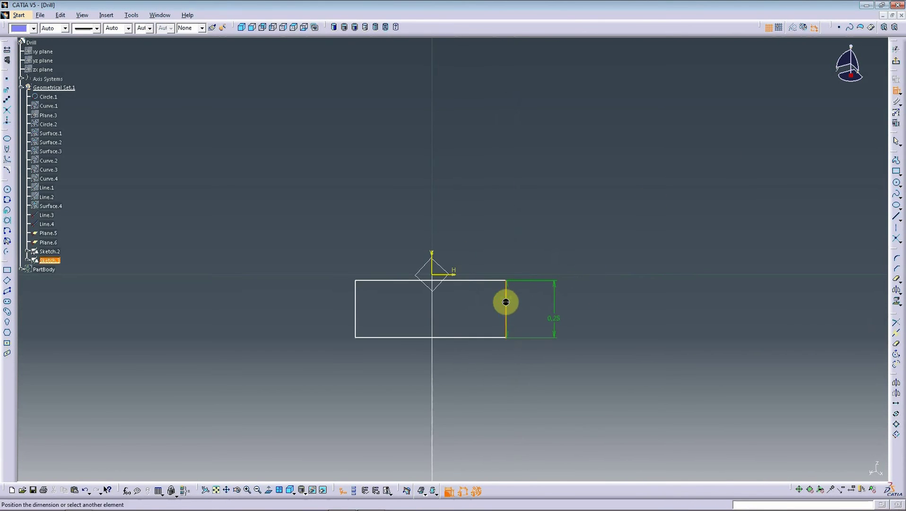
click(357, 306)
click(429, 212)
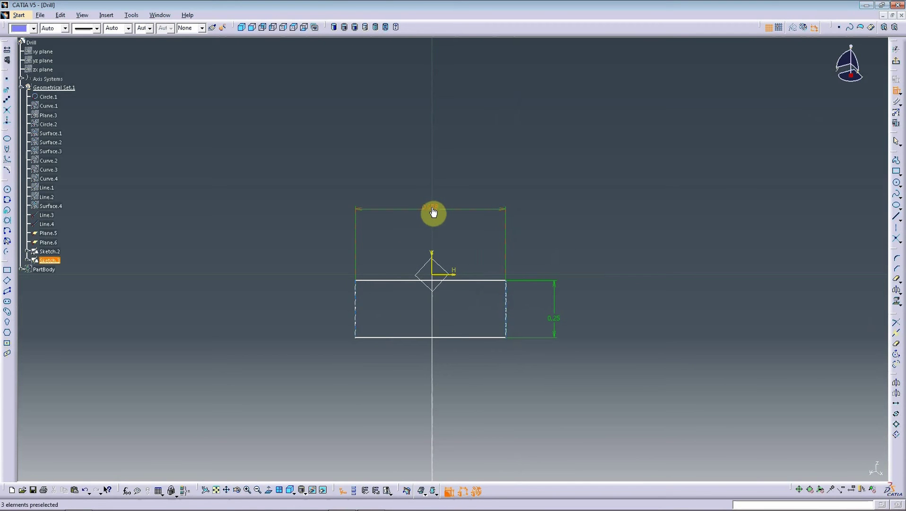
double_click(430, 211)
text(5)
key(Return)
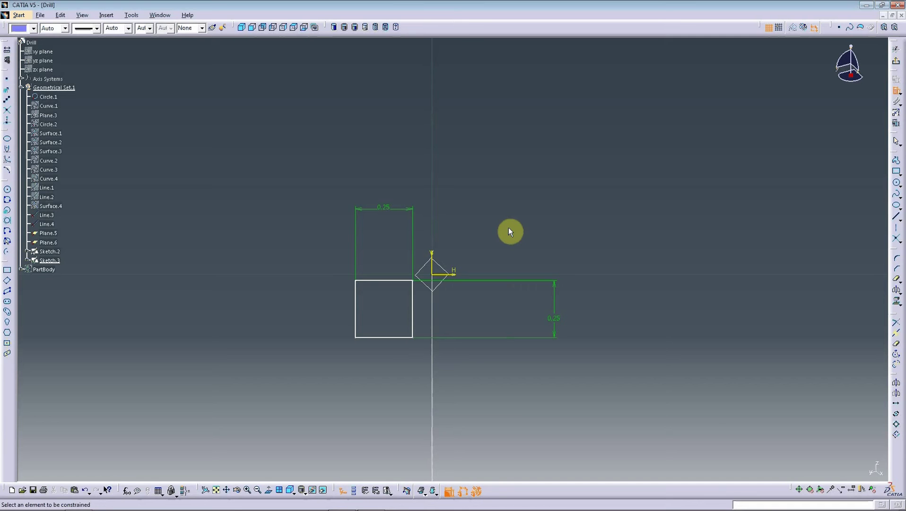
key(Escape)
- Move the square to the origin and make its top and bottom edges symmetric about the H axis
mouse_move(416, 292)
mouse_down()
mouse_move(453, 269)
mouse_move(461, 273)
mouse_up()
middle_drag(463, 383, 457, 333)
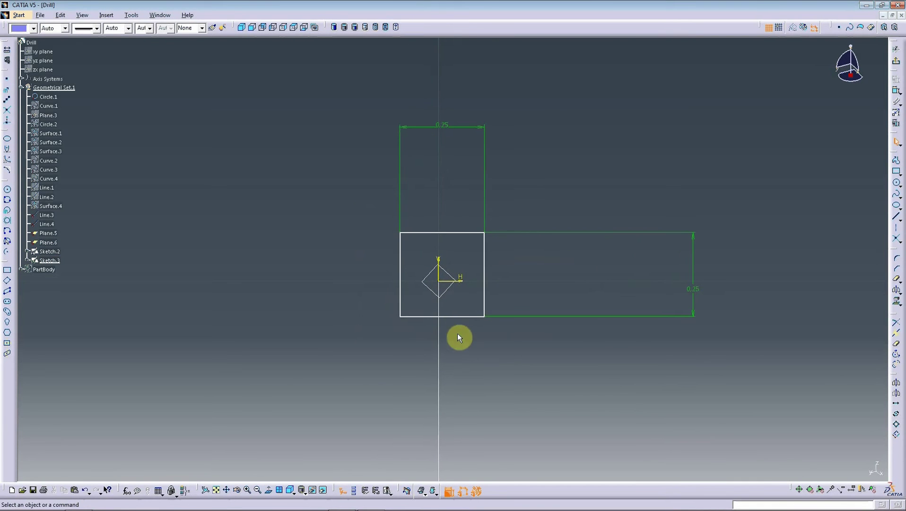
click(455, 316)
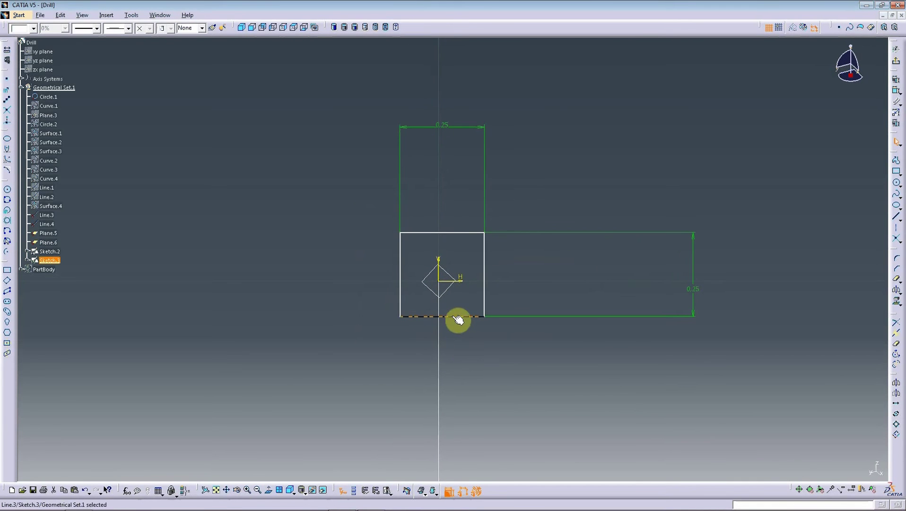
ctrl+click(475, 233)
ctrl+click(466, 282)
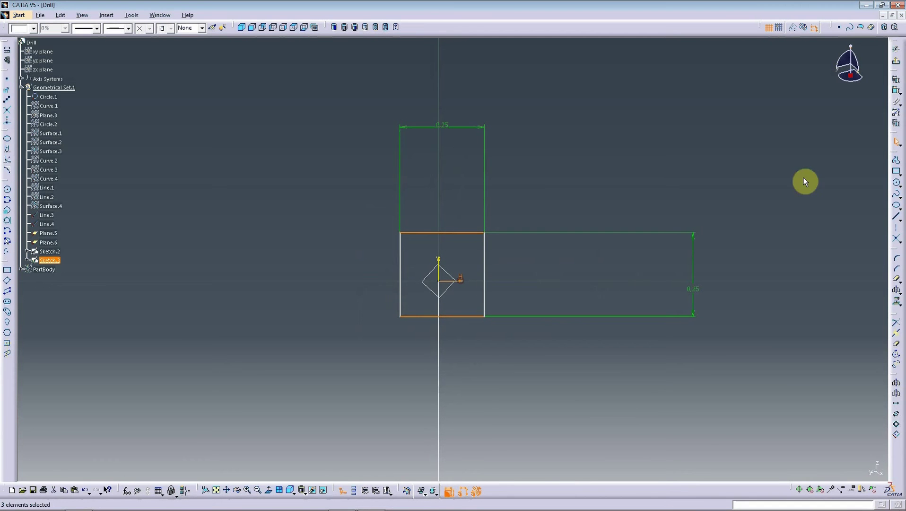
click(897, 86)
click(795, 430)
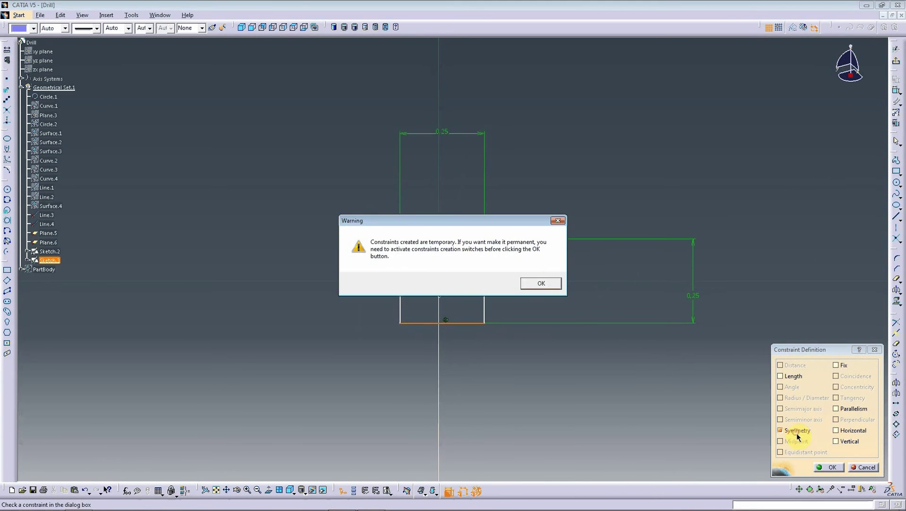
click(543, 283)
click(829, 466)
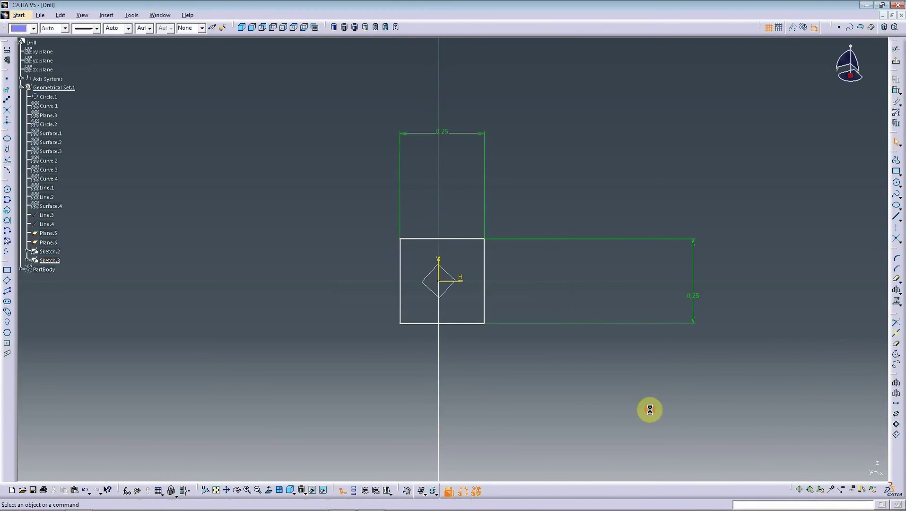
- Make the left and right edges symmetric about the V axis, then exit the sketcher
click(484, 277)
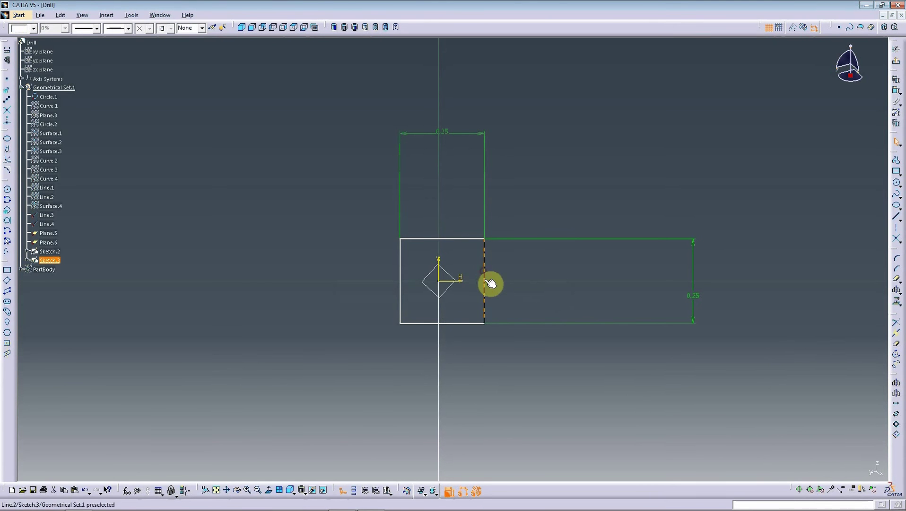
ctrl+click(399, 259)
ctrl+click(437, 270)
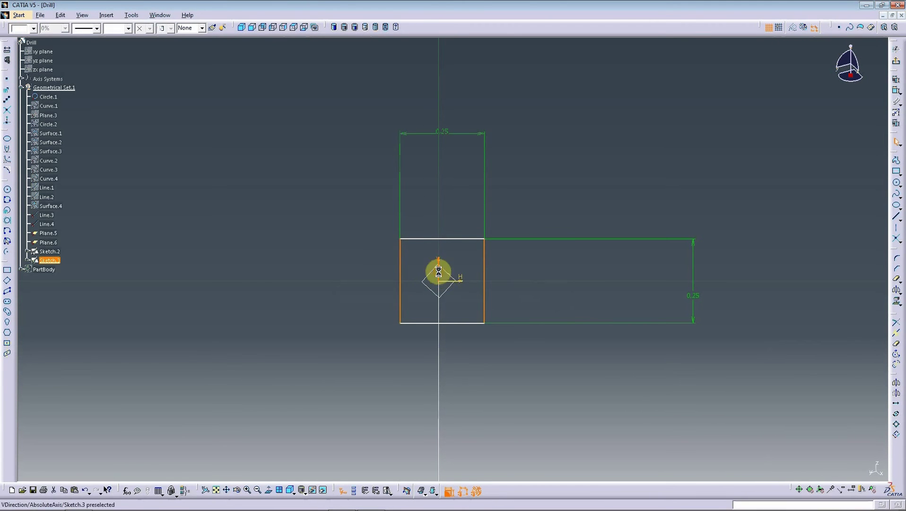
click(898, 84)
click(799, 431)
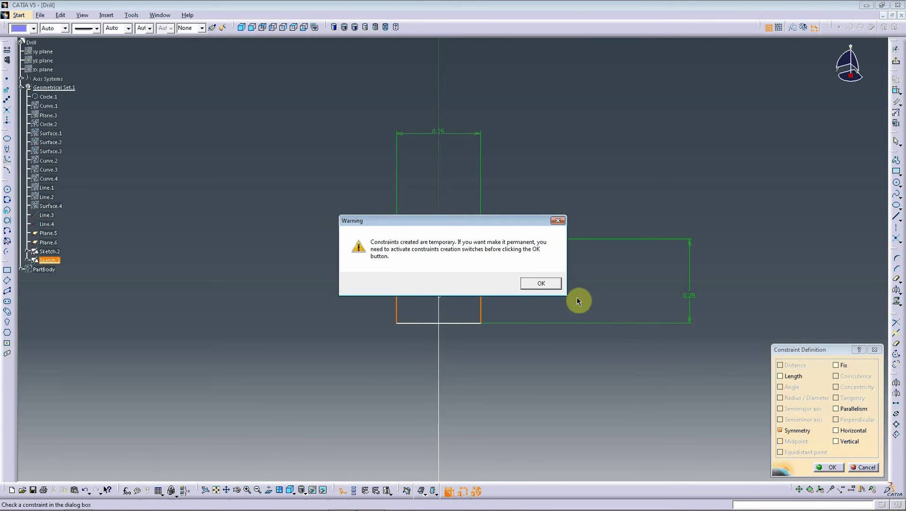
click(543, 283)
click(823, 467)
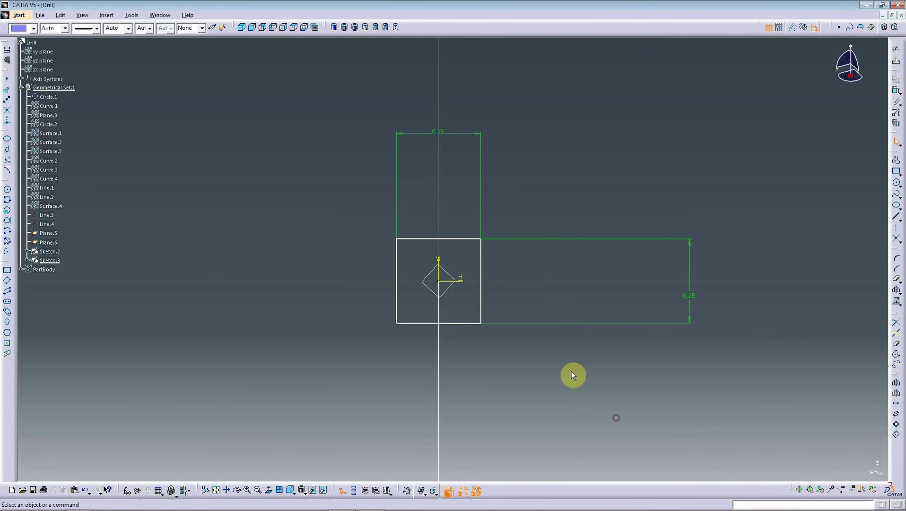
click(896, 61)
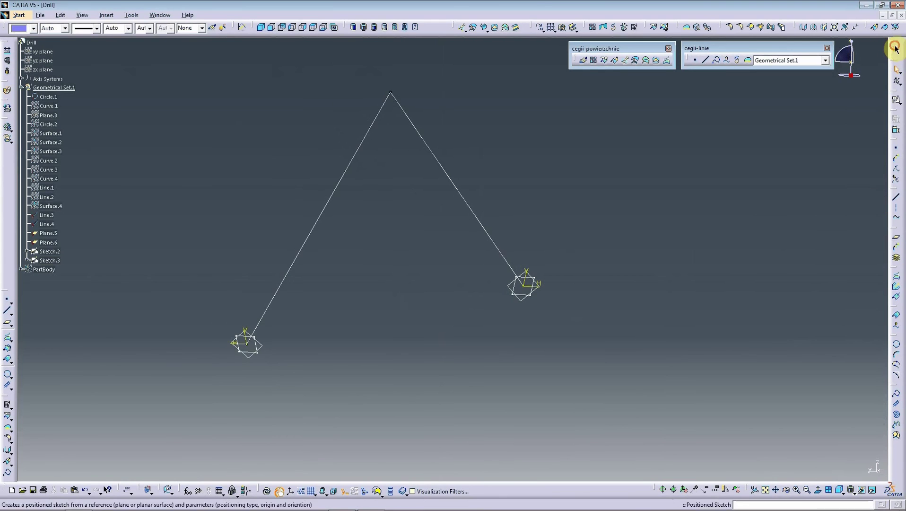
click(895, 48)
- Switch to Part Design and abandon the Pad attempt on the sketch
click(601, 37)
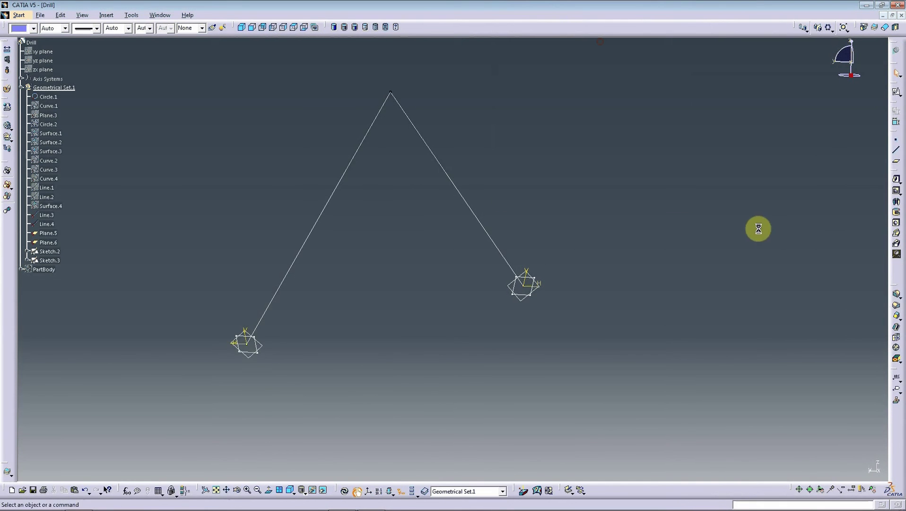
click(895, 201)
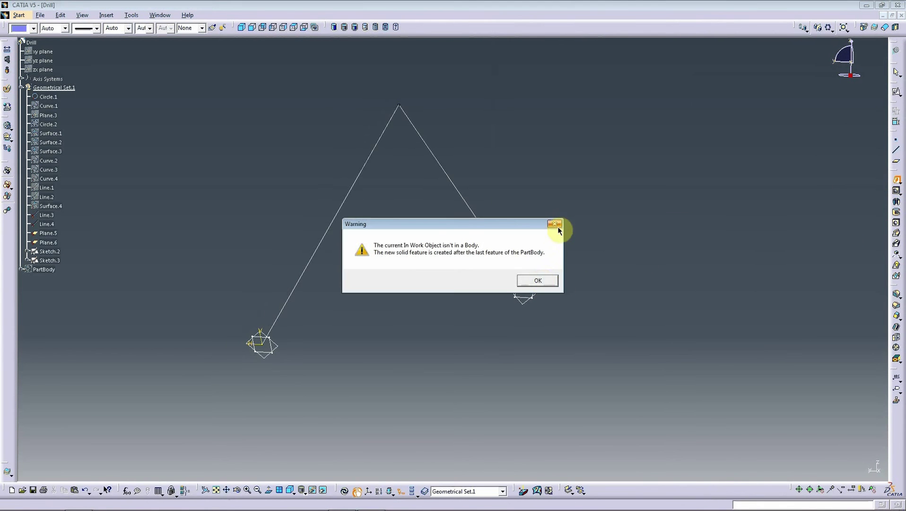
click(557, 225)
click(825, 467)
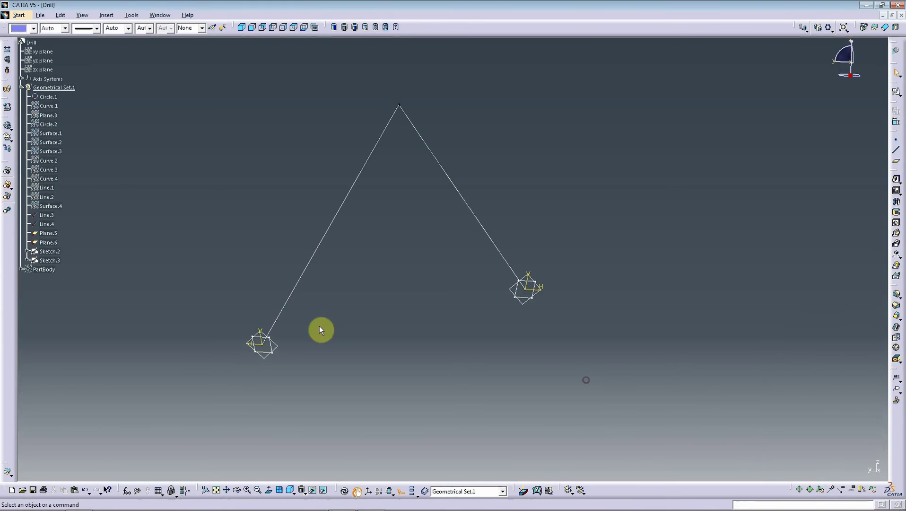
- Insert Body.2 into the Drill part and collapse Geometrical Set.1
right_click(32, 43)
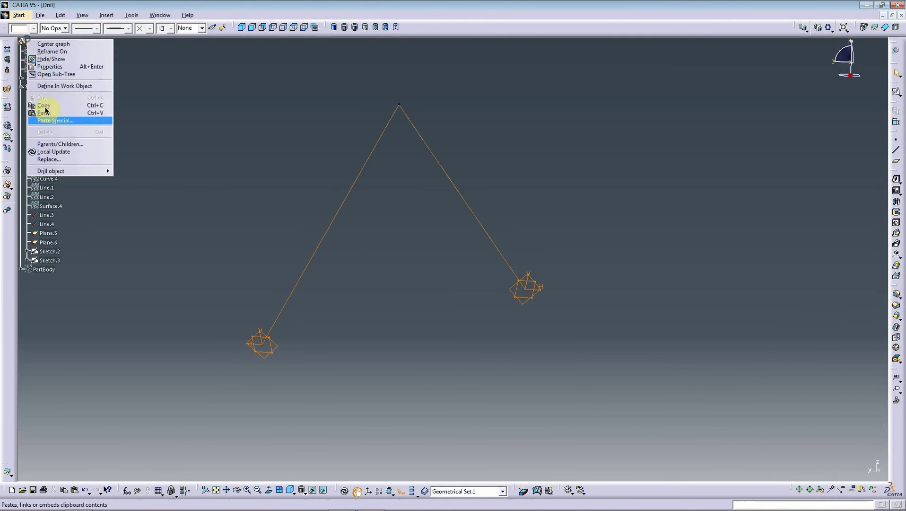
click(49, 151)
click(8, 137)
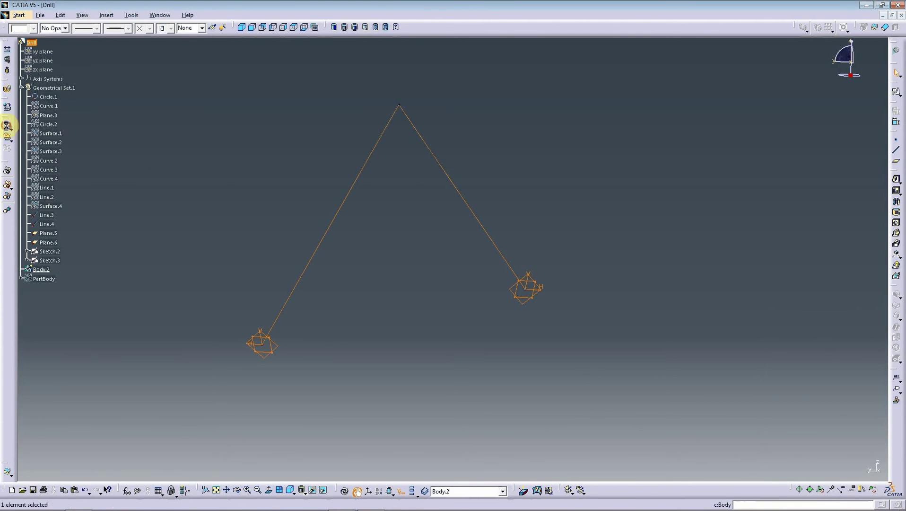
click(22, 88)
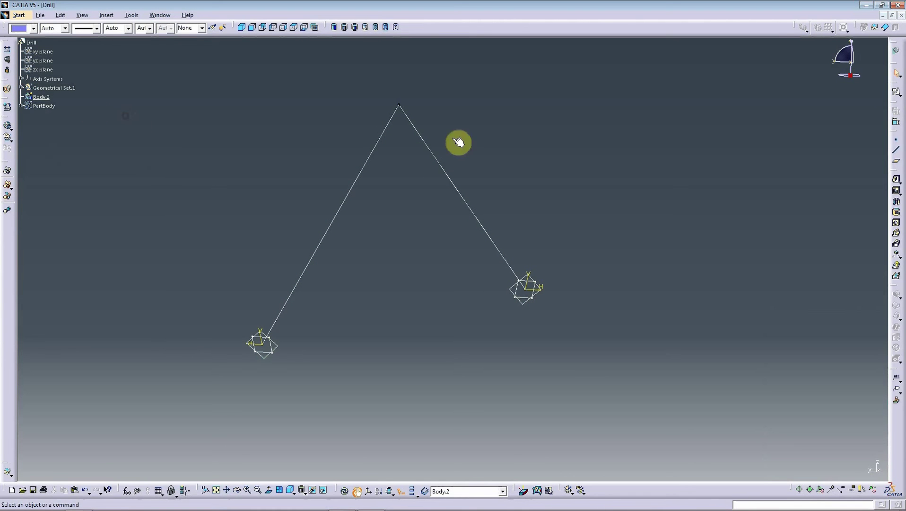
- Pad Sketch.3 7mm in the reversed direction to form the square bar
click(896, 180)
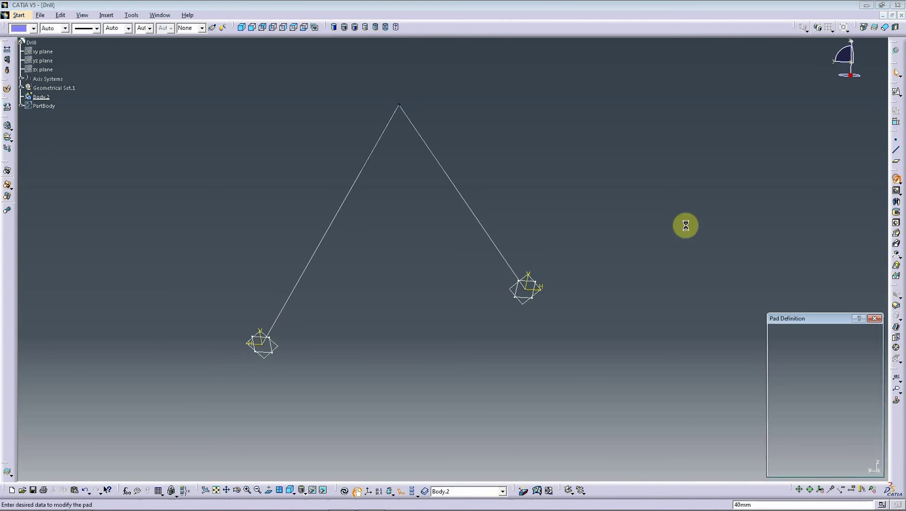
click(523, 296)
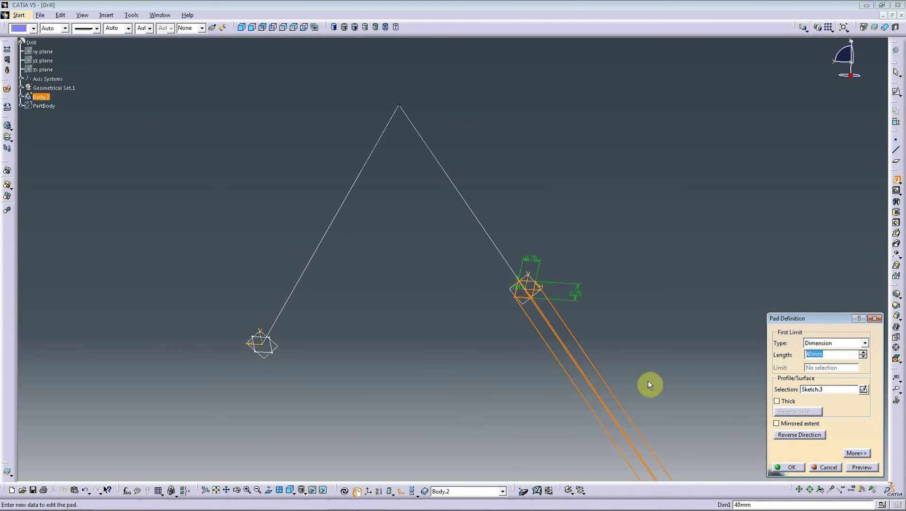
click(787, 434)
text(7)
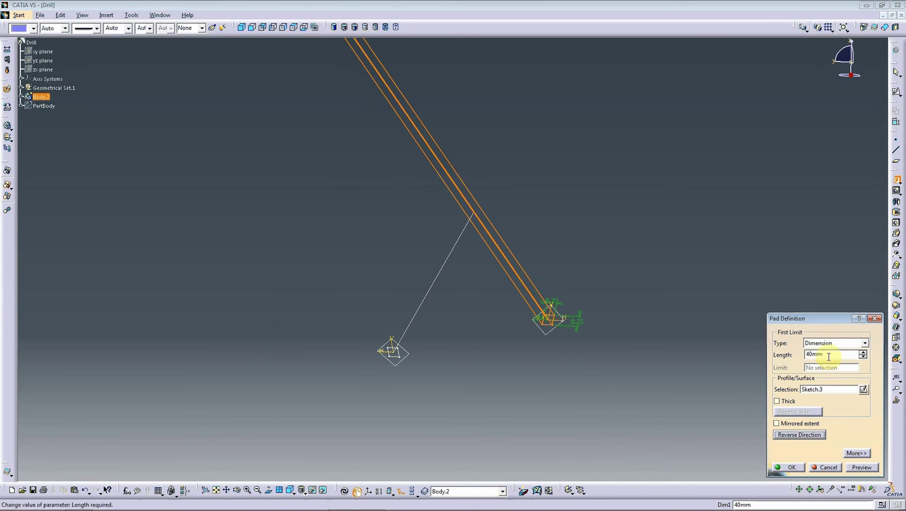
click(867, 468)
click(794, 468)
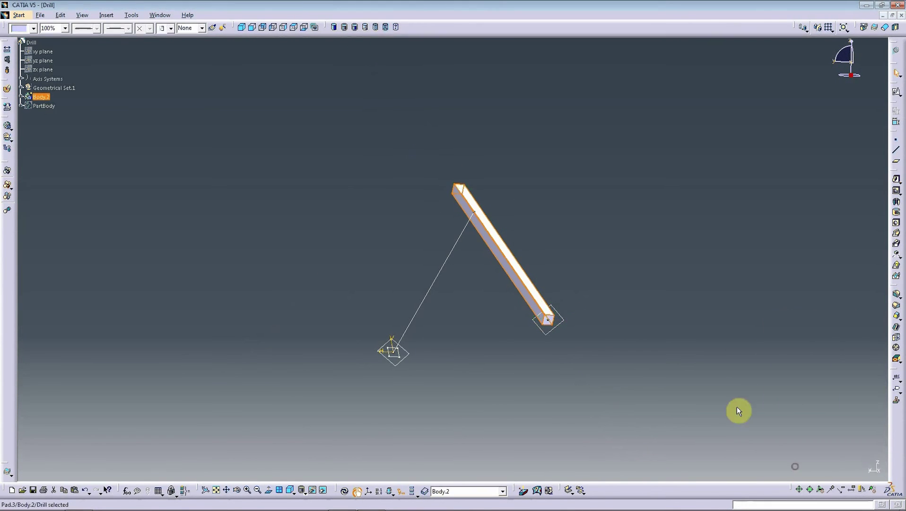
- Insert a new Body.3 into the Drill part
click(31, 42)
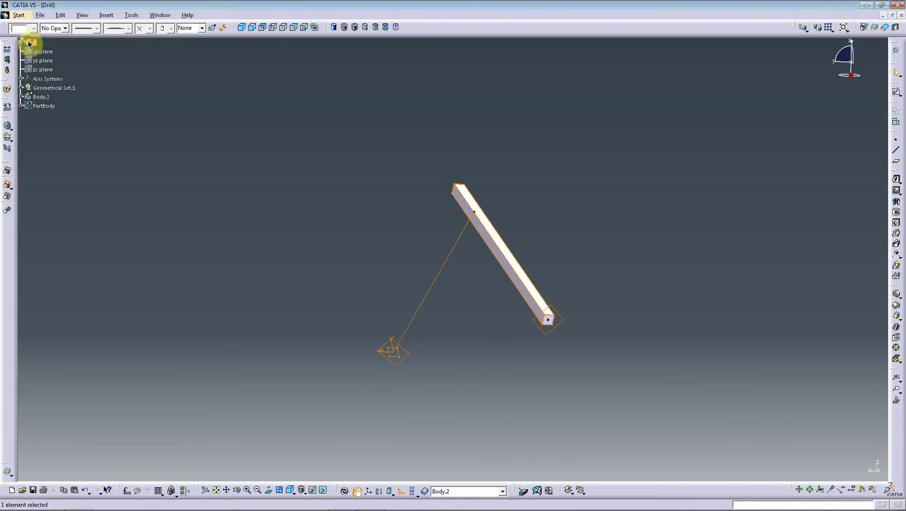
right_click(31, 42)
click(29, 158)
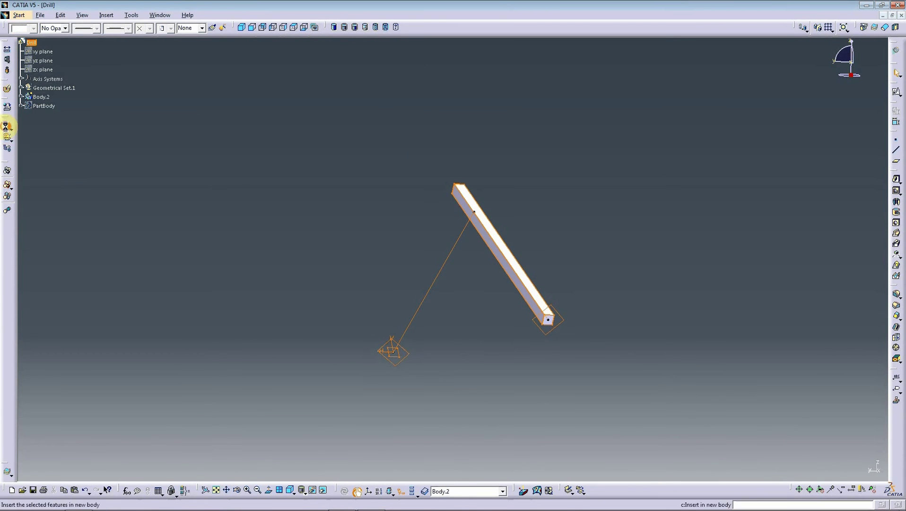
middle_drag(431, 181, 528, 348)
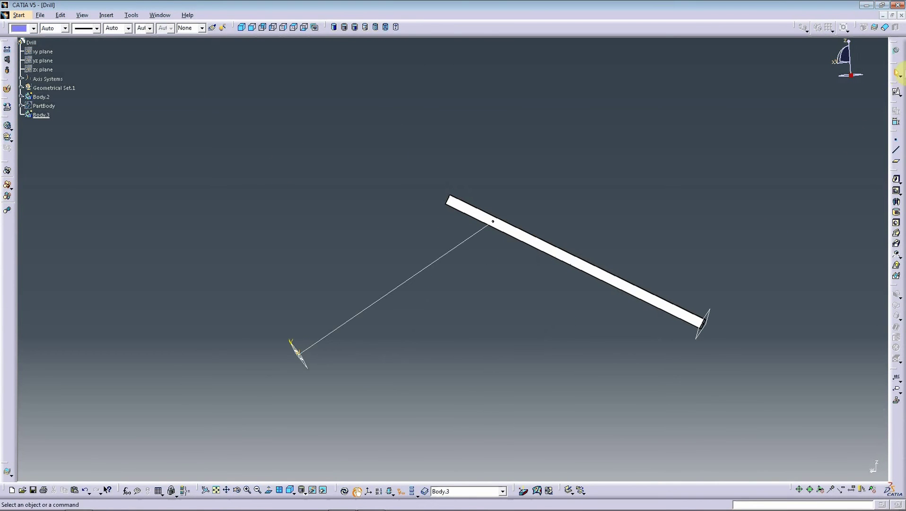
- Pad Sketch.2 7mm in the reversed direction so the second bar crosses the first
click(896, 179)
middle_drag(501, 241, 521, 375)
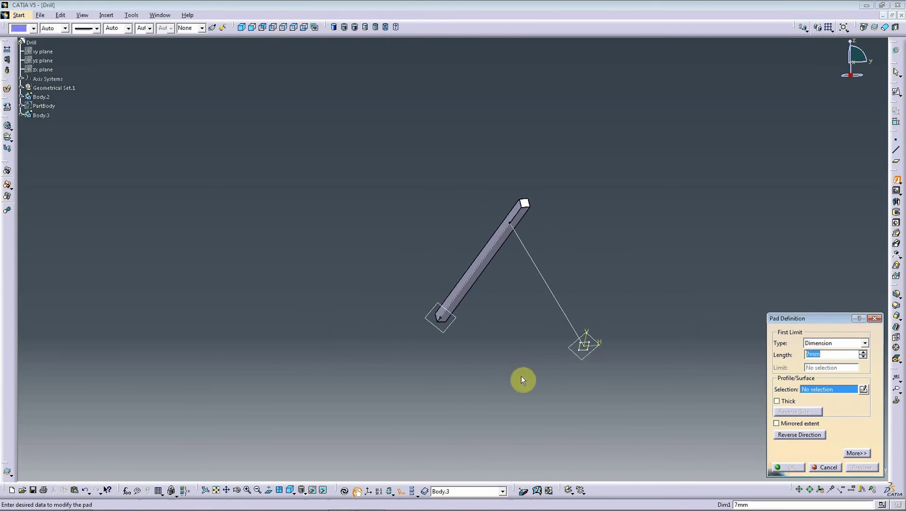
click(586, 356)
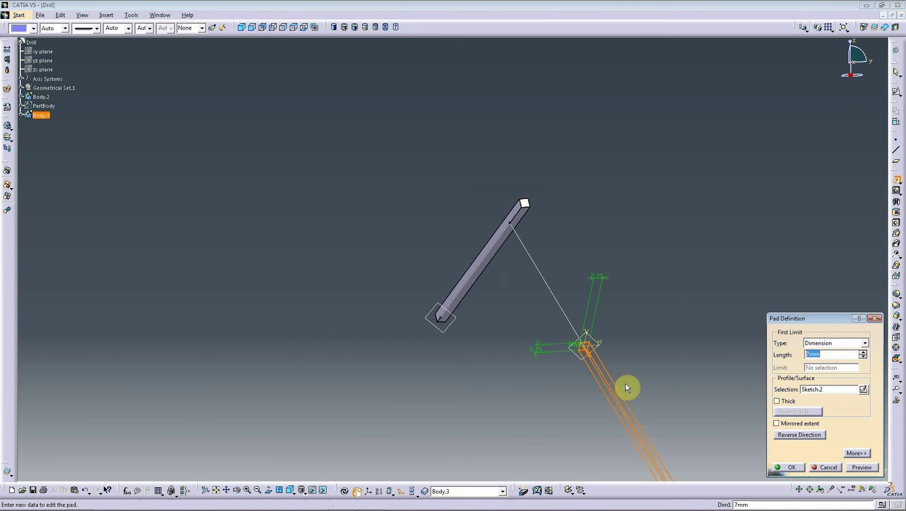
click(800, 435)
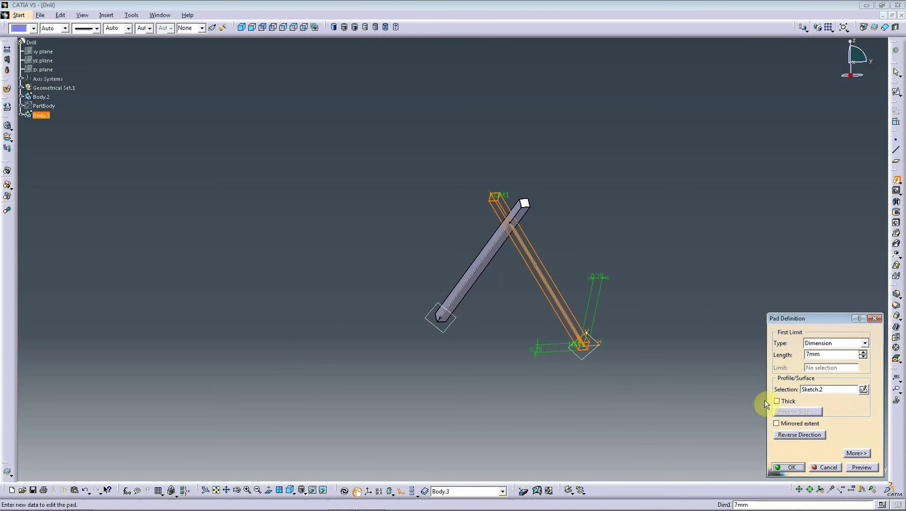
click(790, 468)
middle_drag(724, 364, 704, 347)
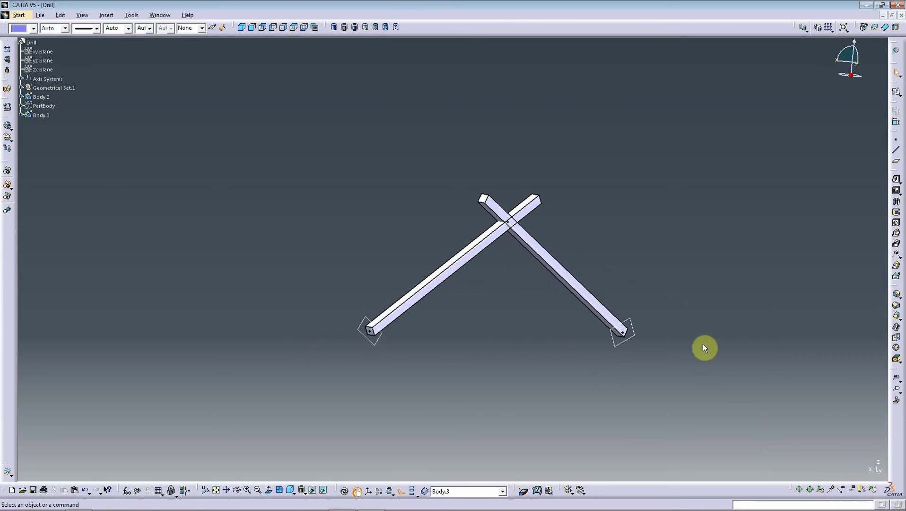
middle_drag(136, 135, 251, 173)
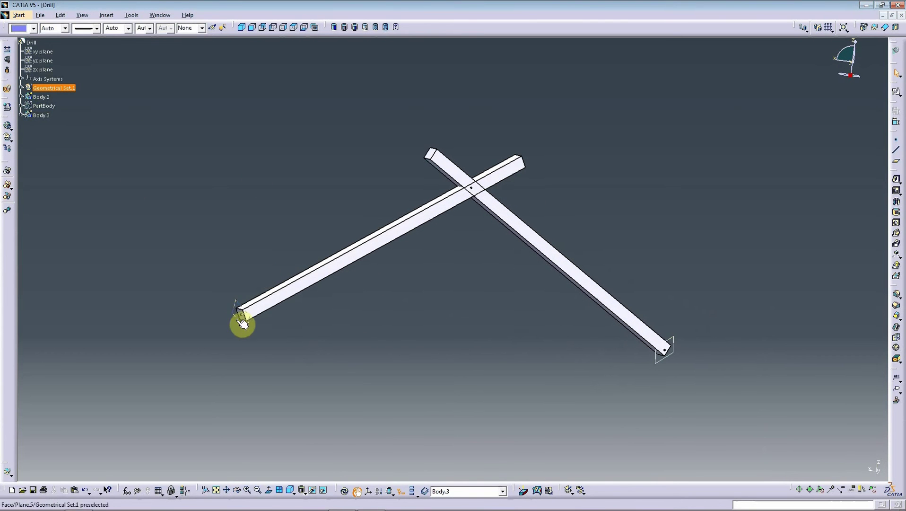
click(269, 303)
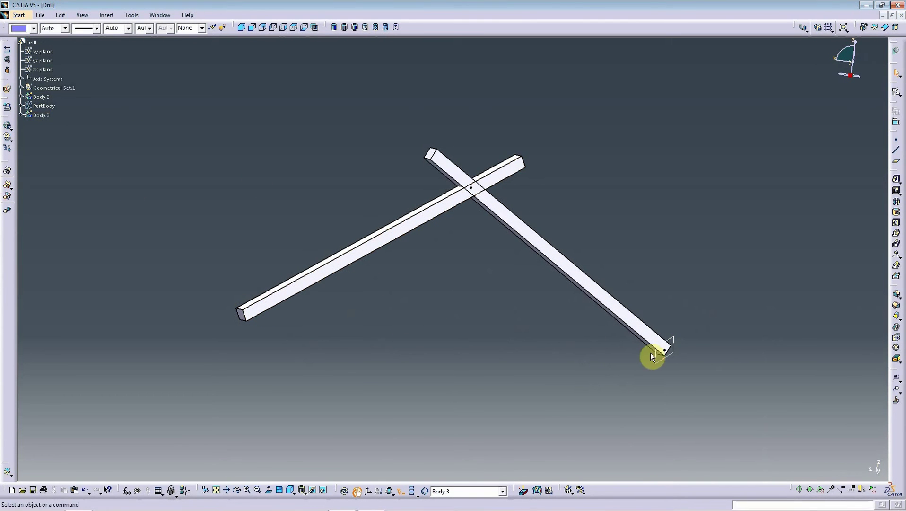
- Make Body.3 the in-work object and abandon a trim setup on it
click(665, 354)
click(548, 344)
mouse_move(548, 344)
middle_down()
mouse_move(471, 289)
mouse_move(273, 204)
middle_up()
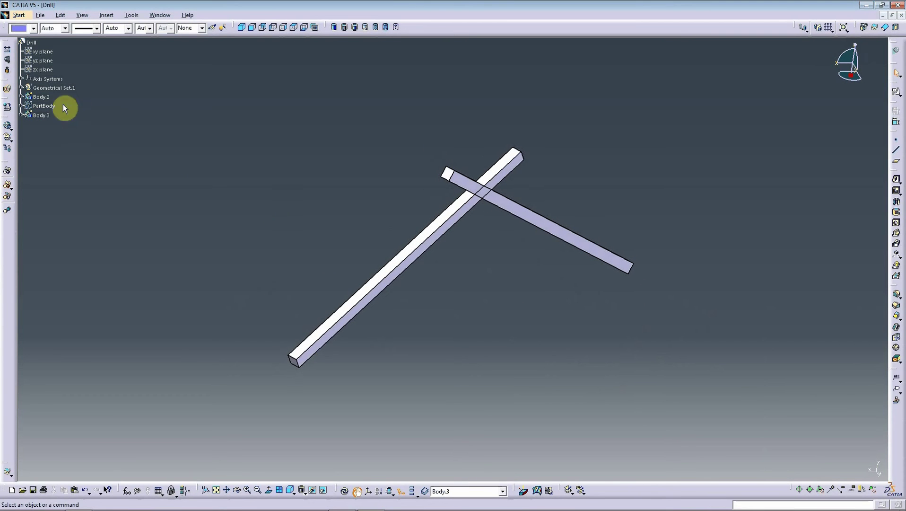
right_click(43, 117)
click(60, 165)
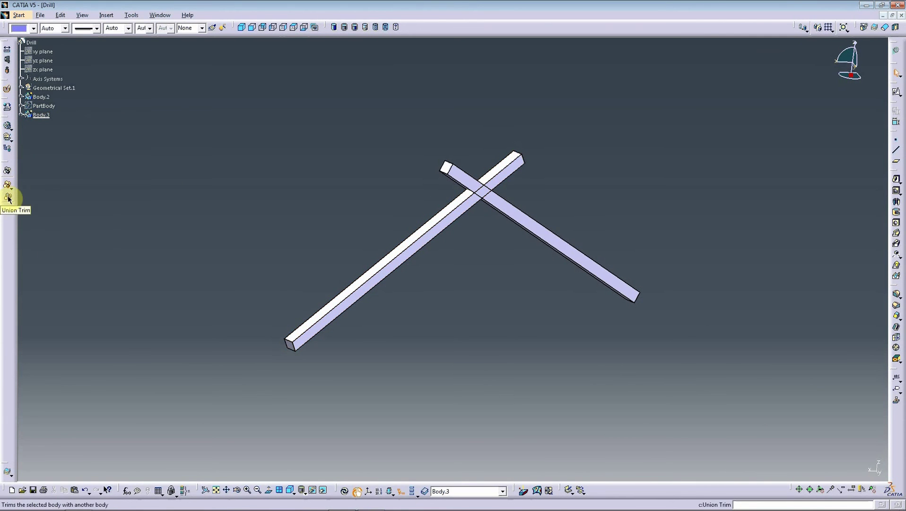
middle_drag(256, 250, 375, 239)
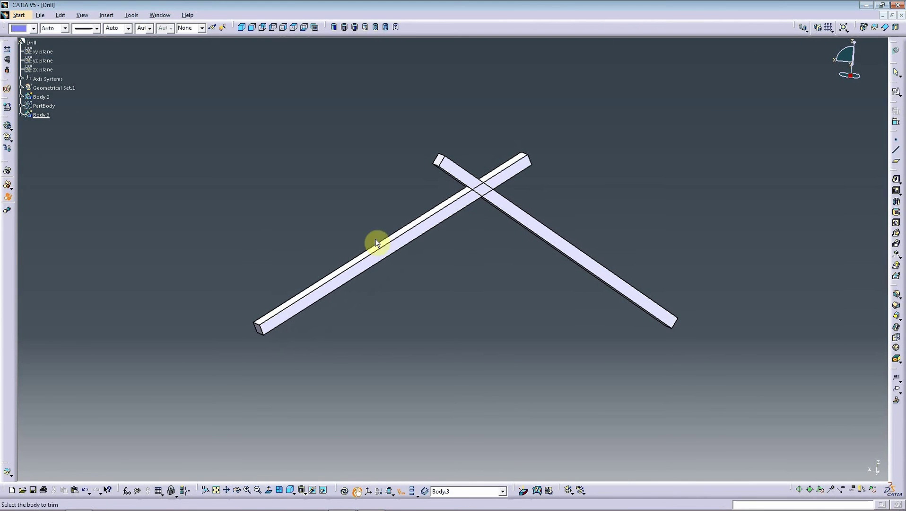
click(403, 244)
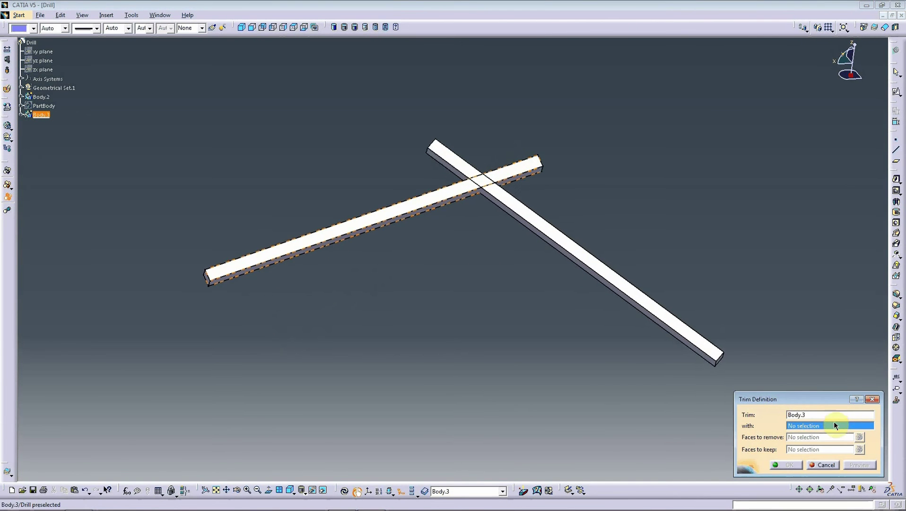
click(824, 465)
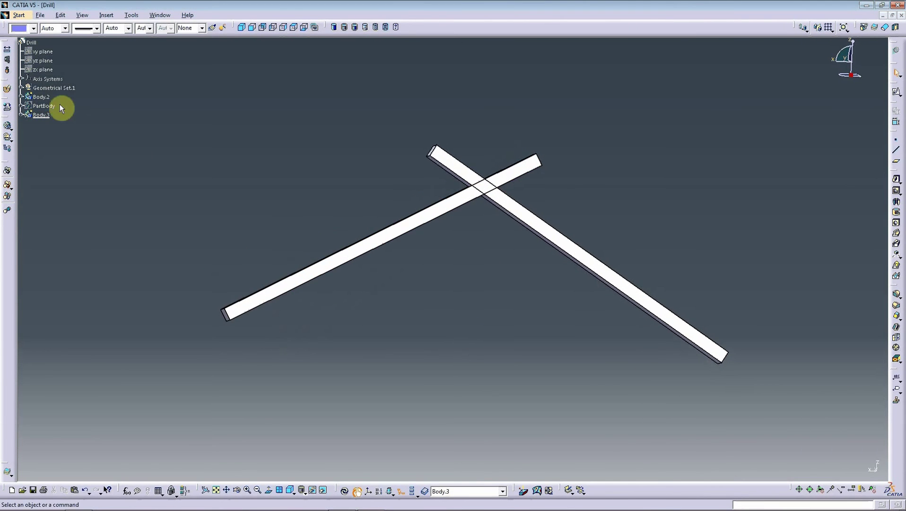
- Dismiss the licence and Union Trim errors, then define Body.2 as the in-work object
click(46, 87)
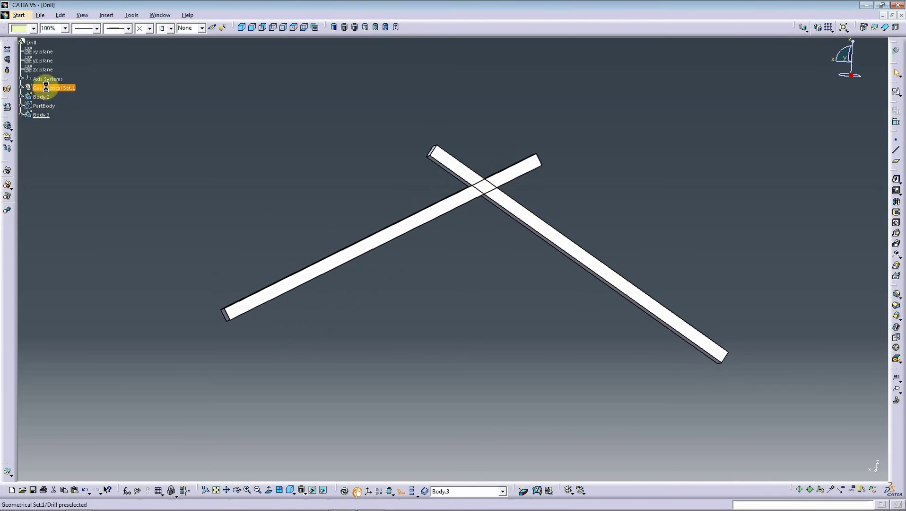
right_click(52, 90)
click(76, 134)
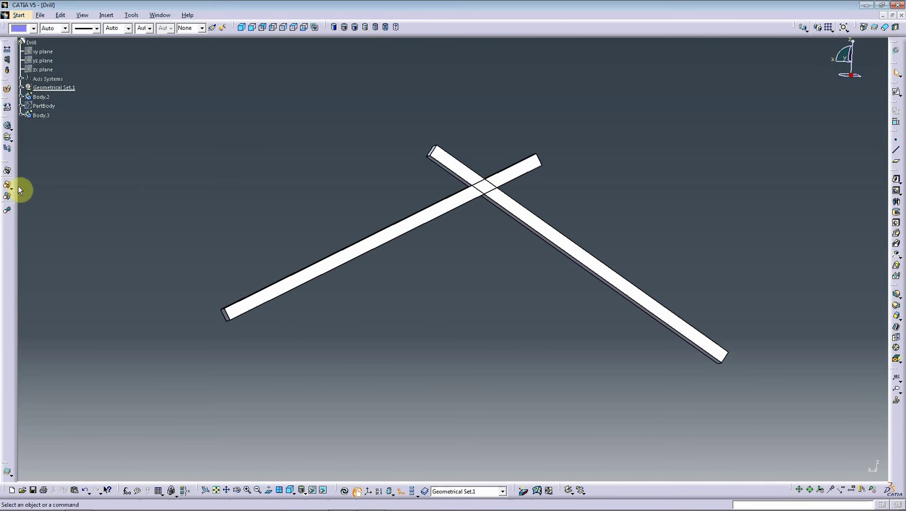
click(9, 199)
click(540, 281)
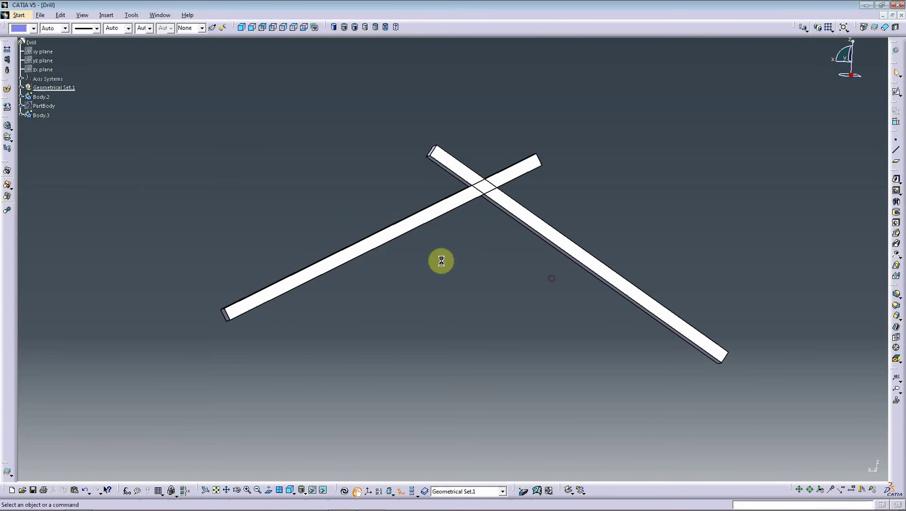
click(362, 248)
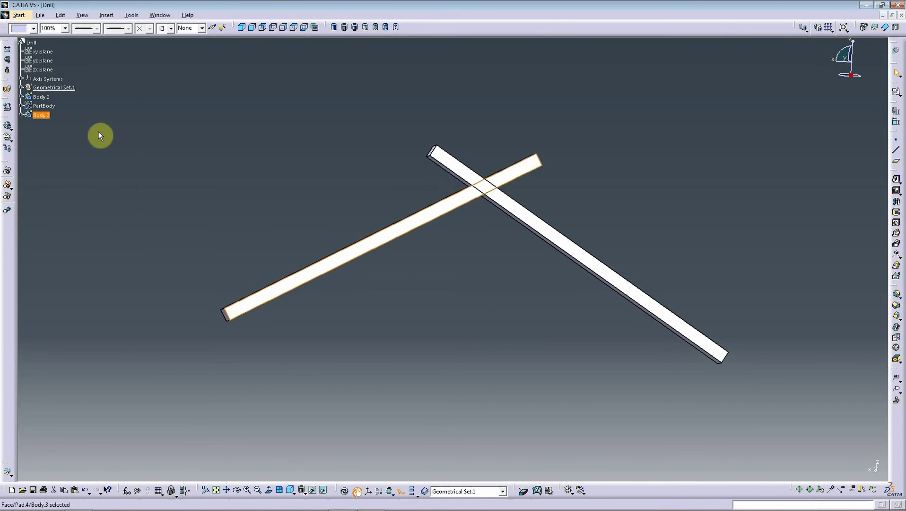
click(7, 197)
click(539, 281)
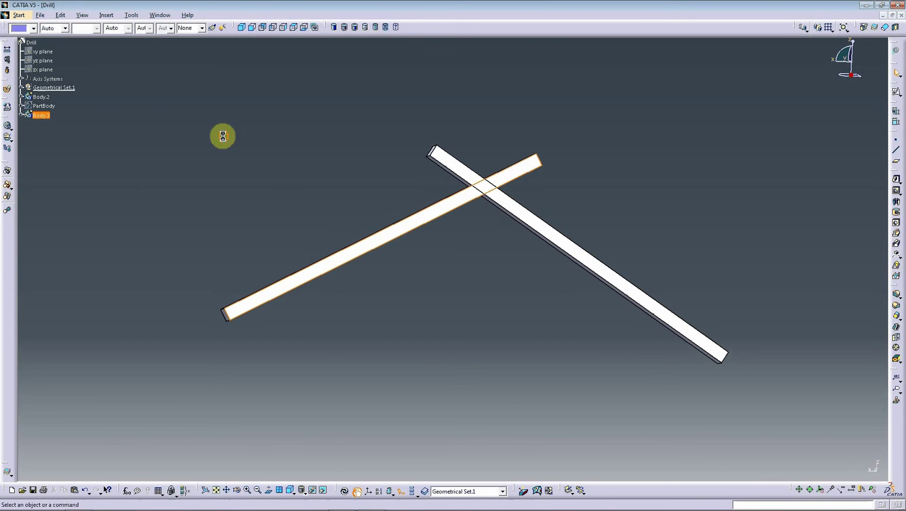
right_click(40, 97)
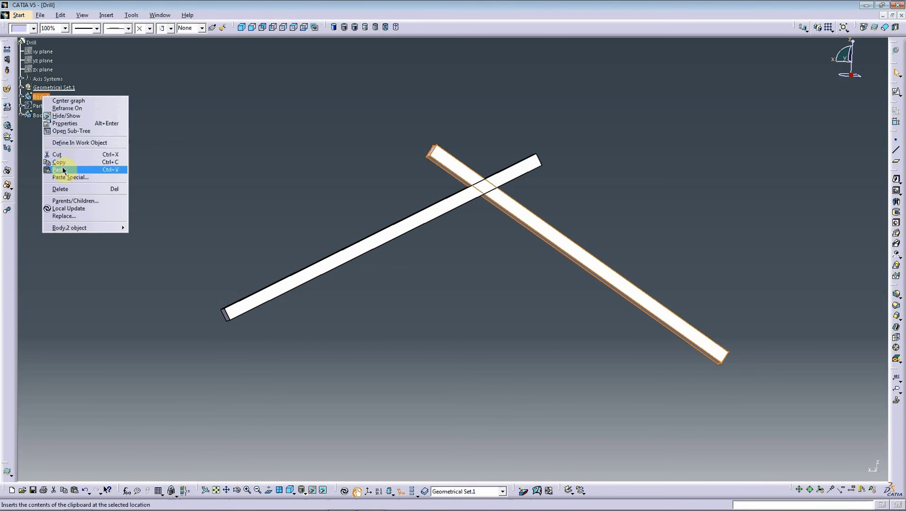
click(64, 143)
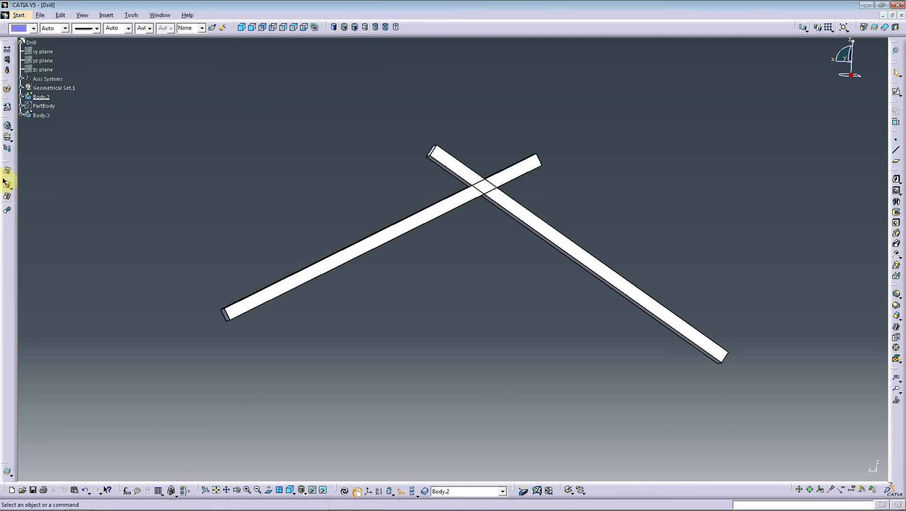
- Start a Union Trim of Body.3 into Body.2 and mark the overhanging bar faces to remove
click(7, 198)
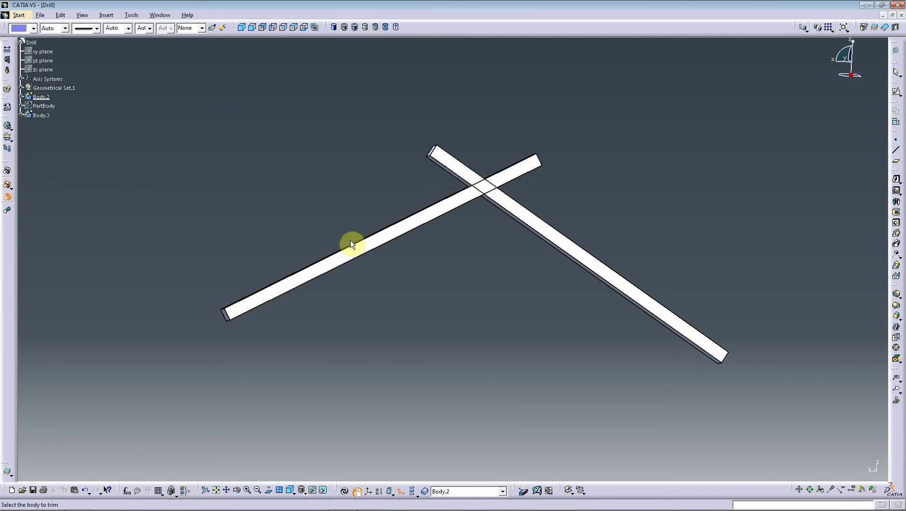
click(372, 248)
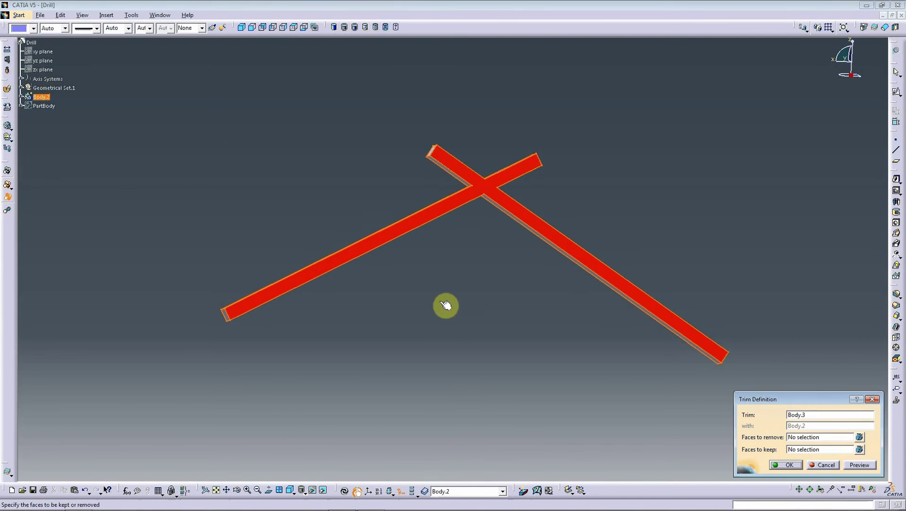
click(859, 437)
mouse_move(627, 308)
middle_down()
mouse_move(522, 233)
mouse_move(503, 190)
middle_up()
click(501, 185)
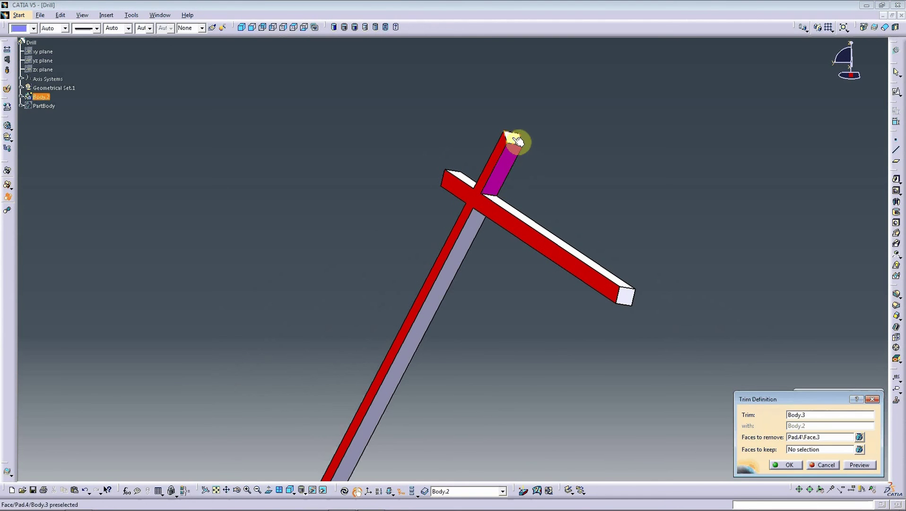
click(511, 142)
mouse_move(512, 142)
middle_down()
mouse_move(555, 196)
mouse_move(516, 205)
mouse_move(492, 158)
mouse_move(512, 191)
middle_up()
click(511, 196)
click(463, 168)
click(491, 157)
click(502, 178)
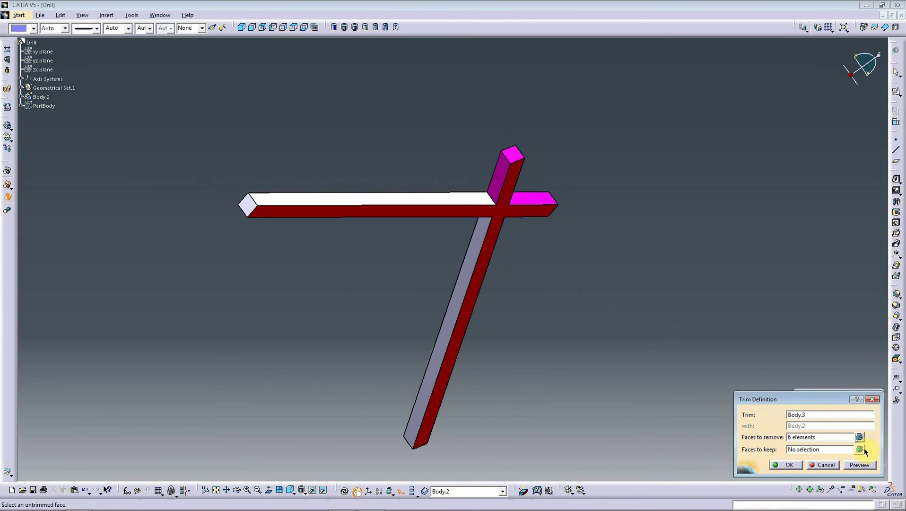
- Mark the bar faces to keep, preview, and confirm the single bent bar
click(858, 450)
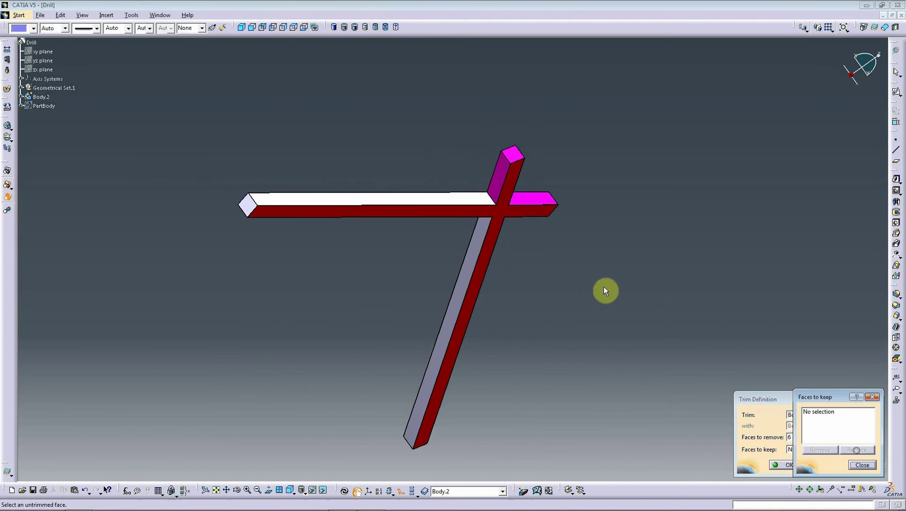
click(455, 202)
click(241, 196)
mouse_move(291, 226)
middle_down()
mouse_move(411, 212)
mouse_move(464, 164)
middle_up()
click(464, 164)
click(485, 222)
mouse_move(486, 222)
middle_down()
mouse_move(526, 268)
mouse_move(471, 234)
mouse_move(473, 268)
mouse_move(548, 280)
middle_up()
click(473, 234)
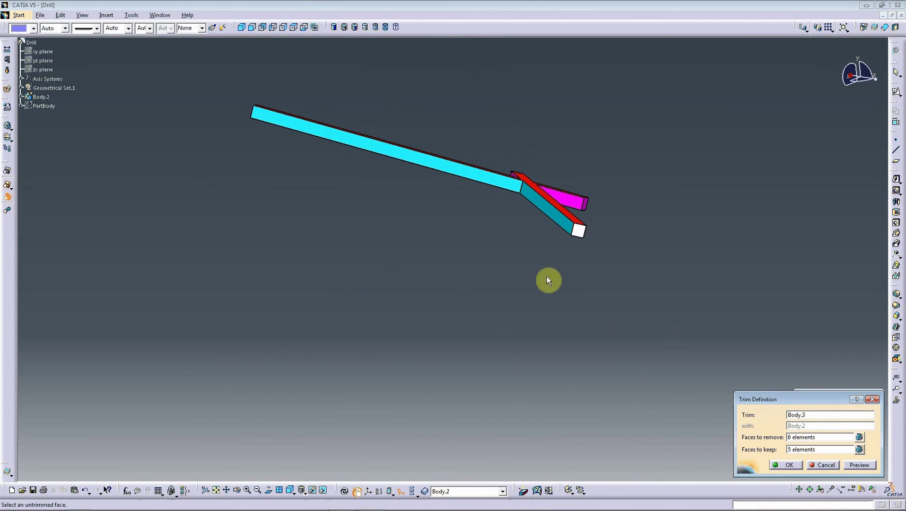
click(578, 237)
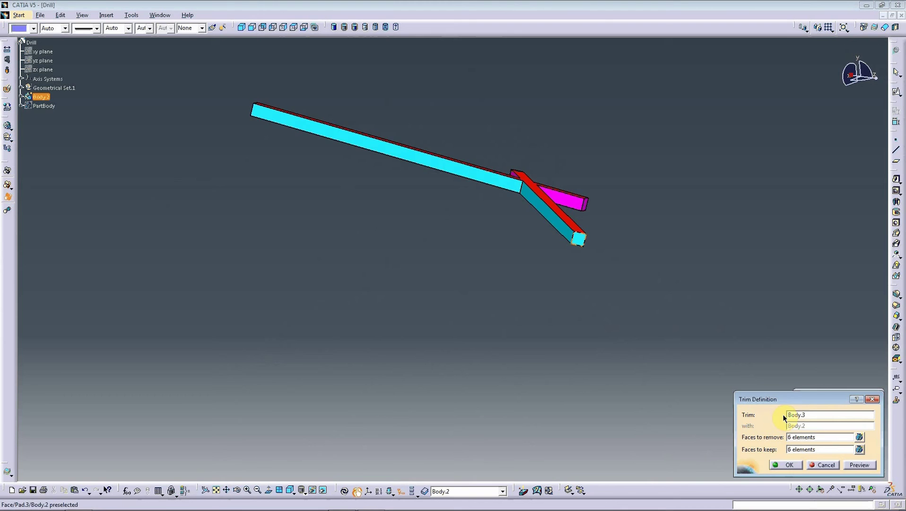
click(856, 466)
click(785, 465)
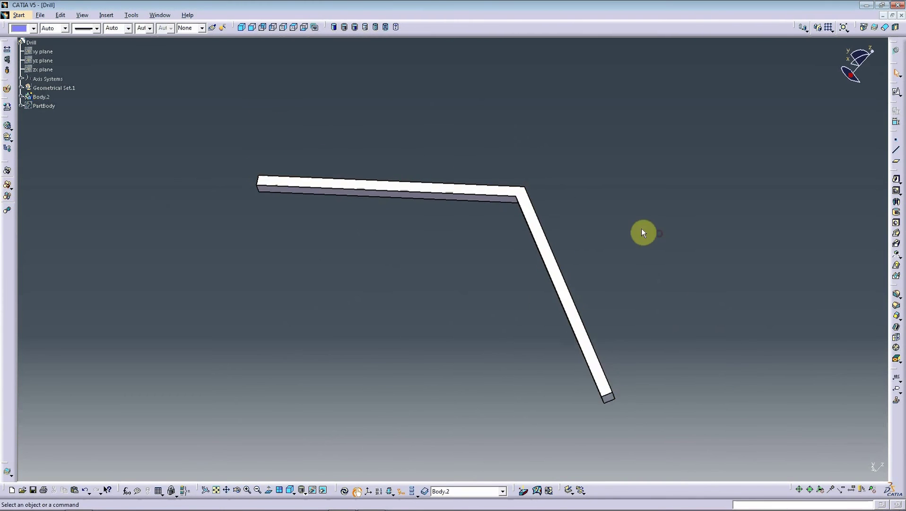
mouse_move(641, 228)
middle_down()
mouse_move(66, 102)
mouse_move(211, 141)
mouse_move(64, 110)
mouse_move(213, 144)
middle_up()
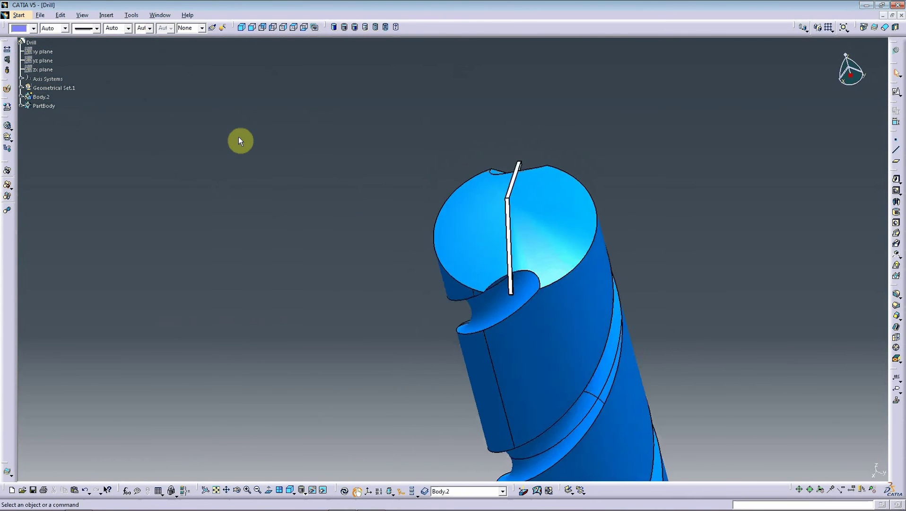
- Select Body.2 to check the bent bar across the drill's conical tip
click(40, 96)
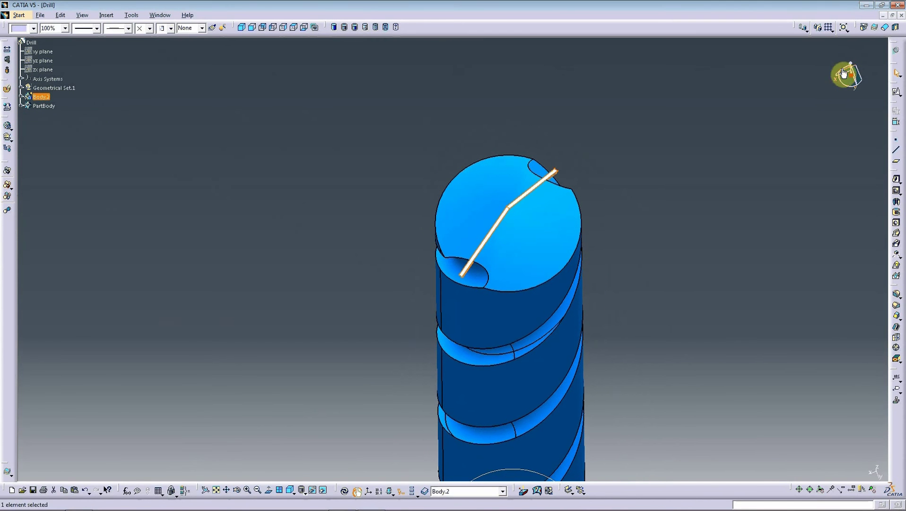
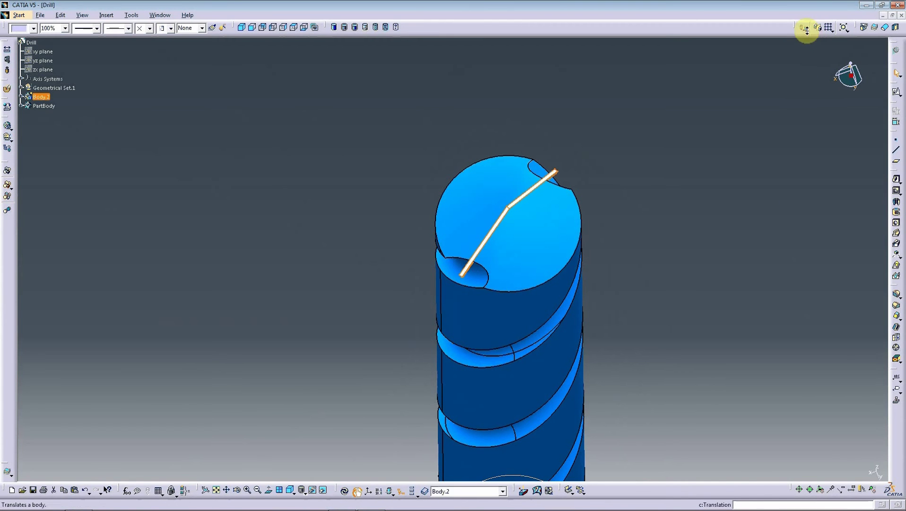
- Rotate Body.2 by 90deg about the Z axis, keeping the transformation specifications
click(805, 29)
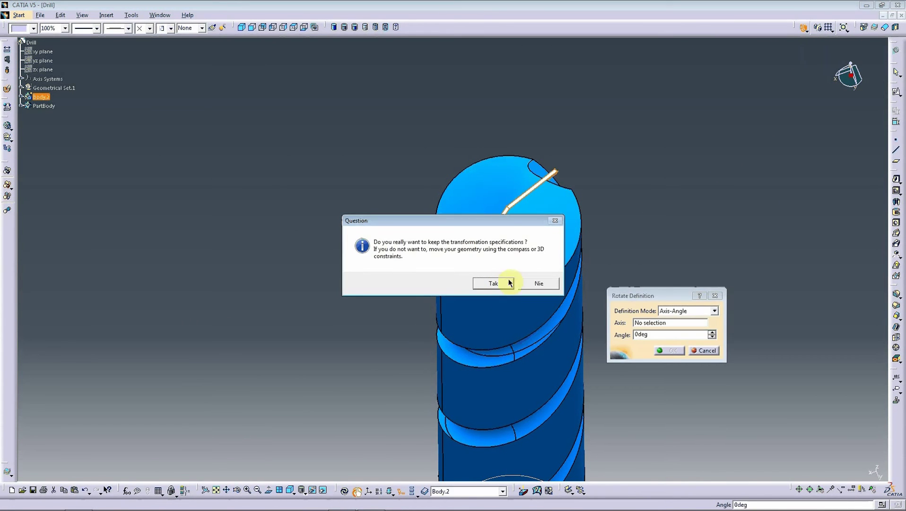
click(493, 283)
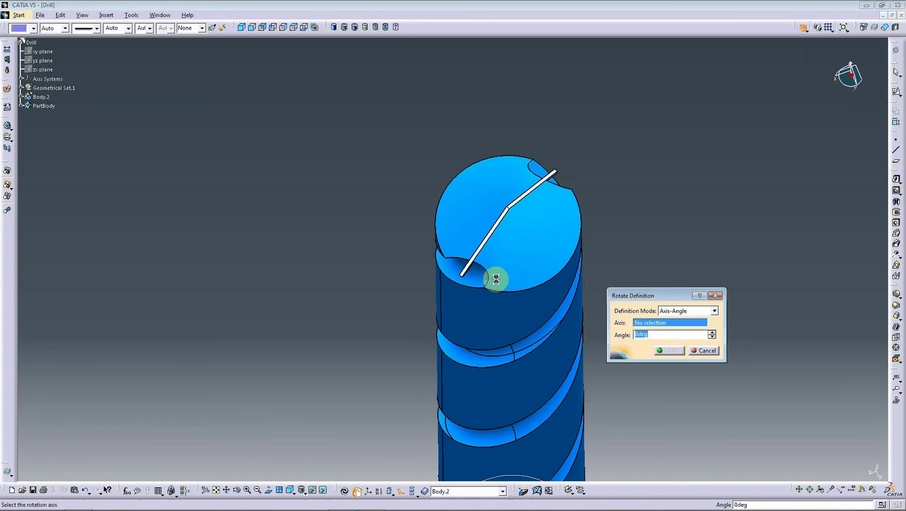
right_click(652, 322)
click(676, 360)
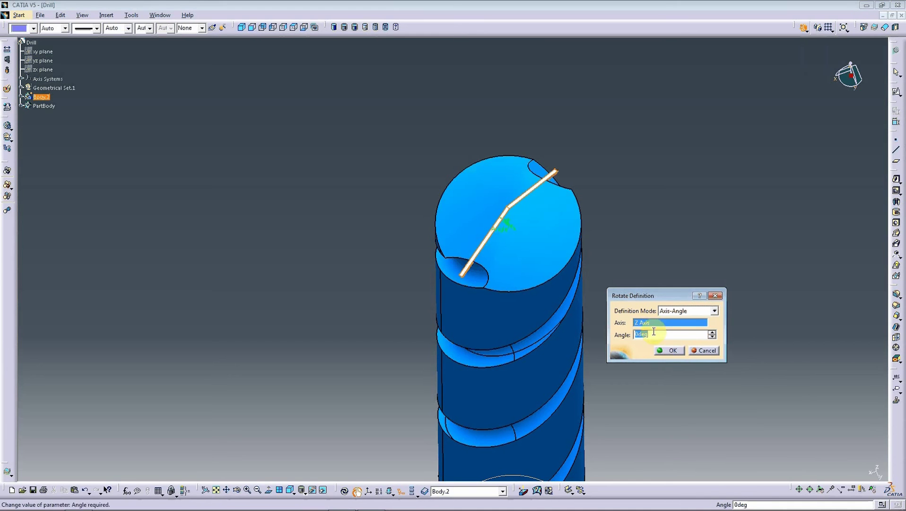
text(90)
click(668, 350)
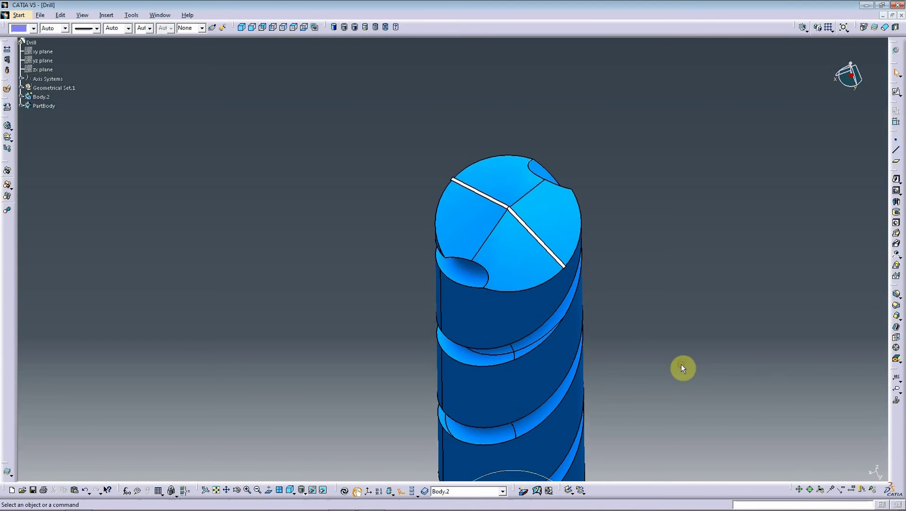
mouse_move(681, 364)
middle_down()
mouse_move(761, 365)
mouse_move(223, 176)
middle_up()
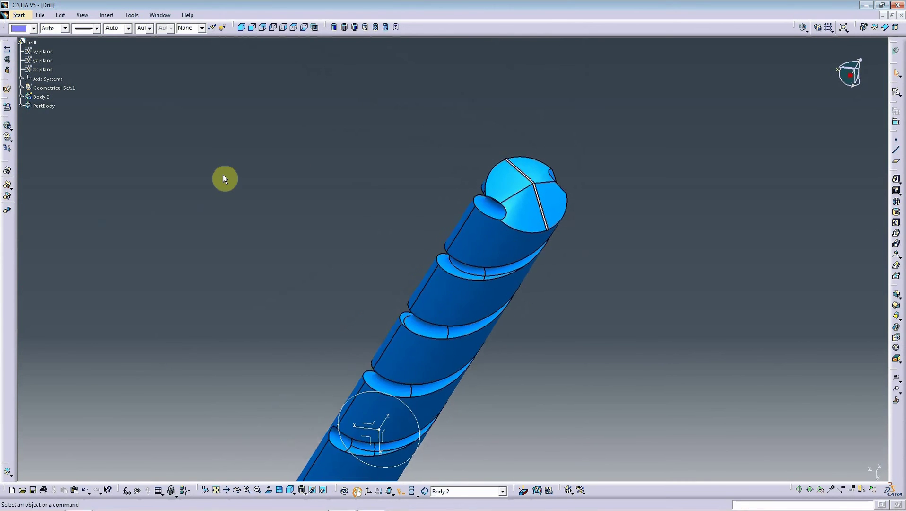
mouse_move(223, 176)
middle_down()
mouse_move(243, 183)
mouse_move(124, 112)
middle_up()
mouse_move(532, 295)
middle_down()
mouse_move(514, 218)
mouse_move(196, 188)
middle_up()
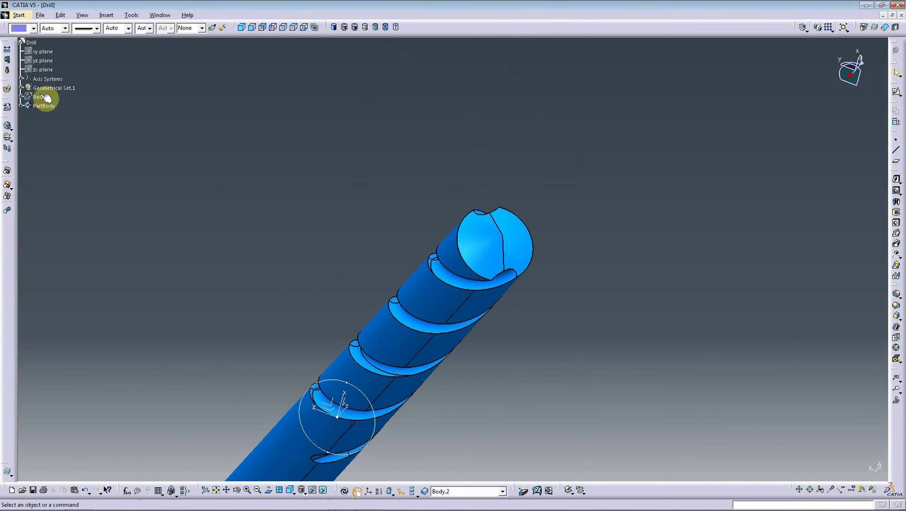
mouse_move(224, 147)
middle_down()
mouse_move(483, 247)
mouse_move(117, 61)
middle_up()
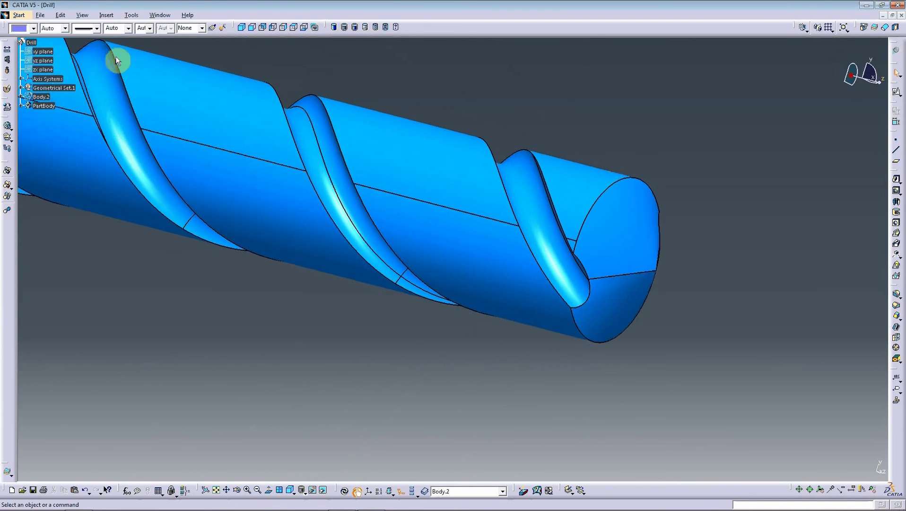
right_click(56, 89)
- Switch to the Generative Shape Design workbench with Geometrical Set.1 selected
click(575, 111)
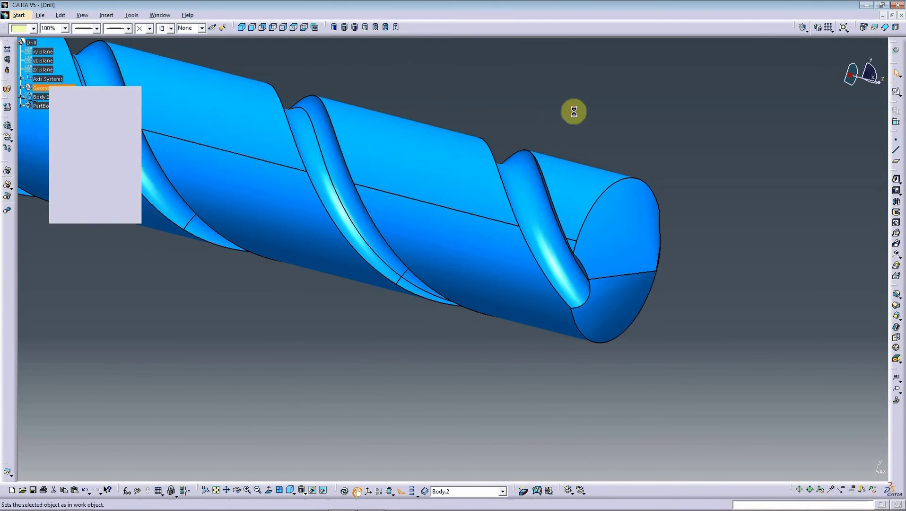
click(899, 51)
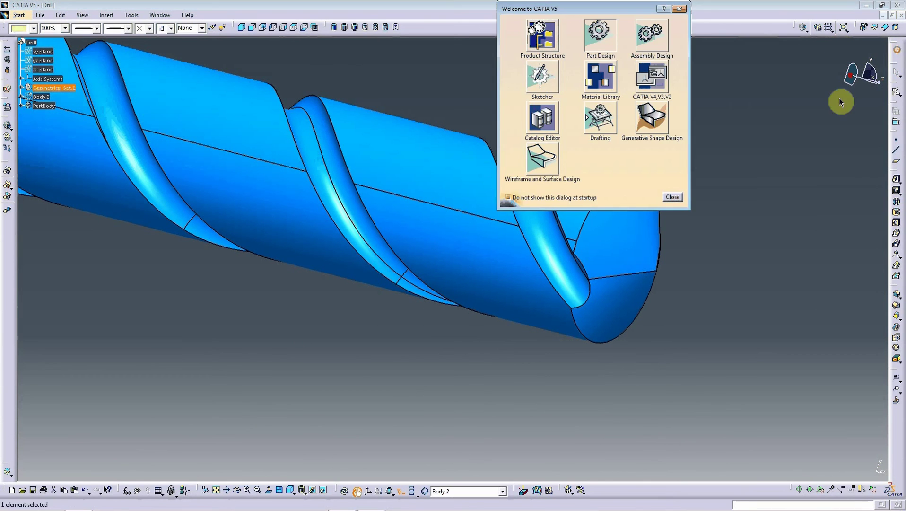
click(650, 117)
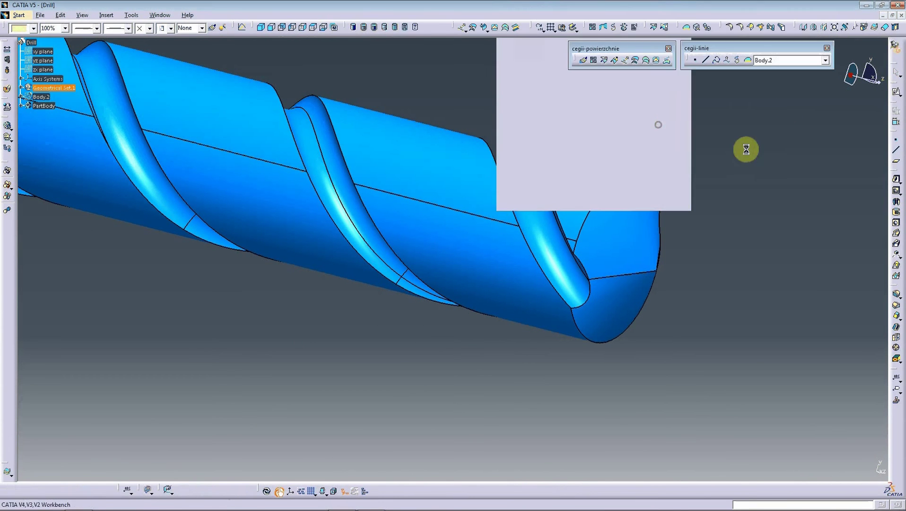
- Join the helical edge of Groove.1 into a single curve, previewing it before confirming
click(594, 62)
click(512, 278)
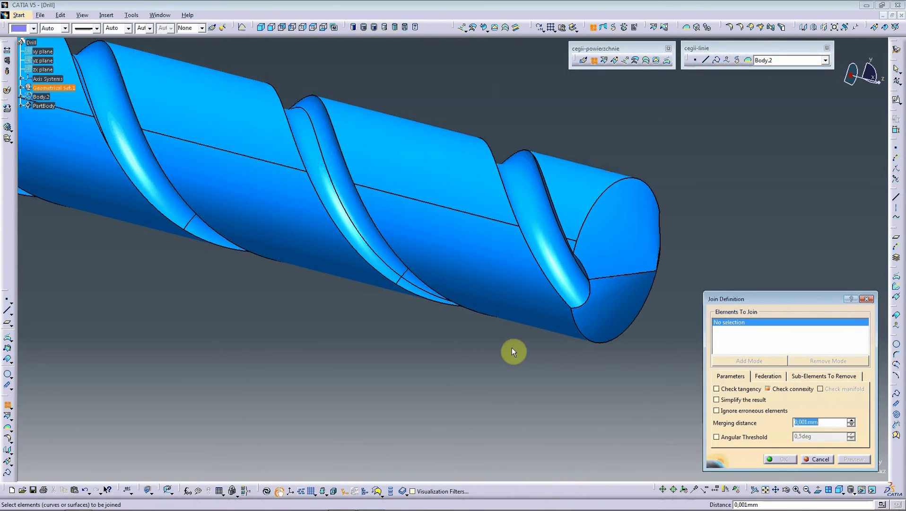
middle_drag(512, 348, 584, 208)
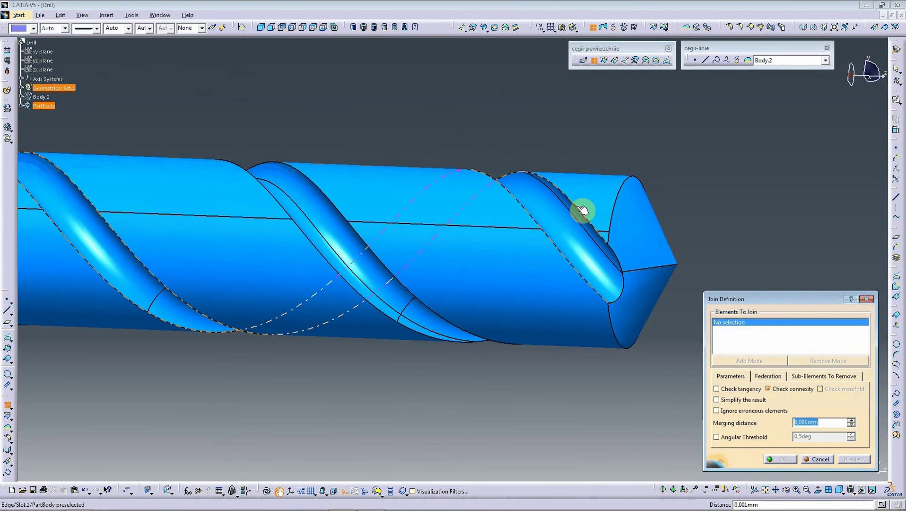
click(583, 210)
click(850, 459)
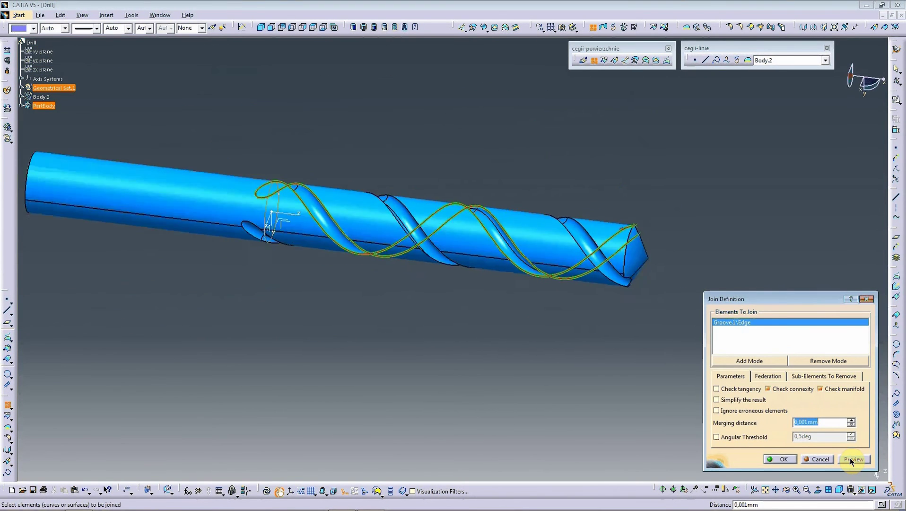
click(780, 459)
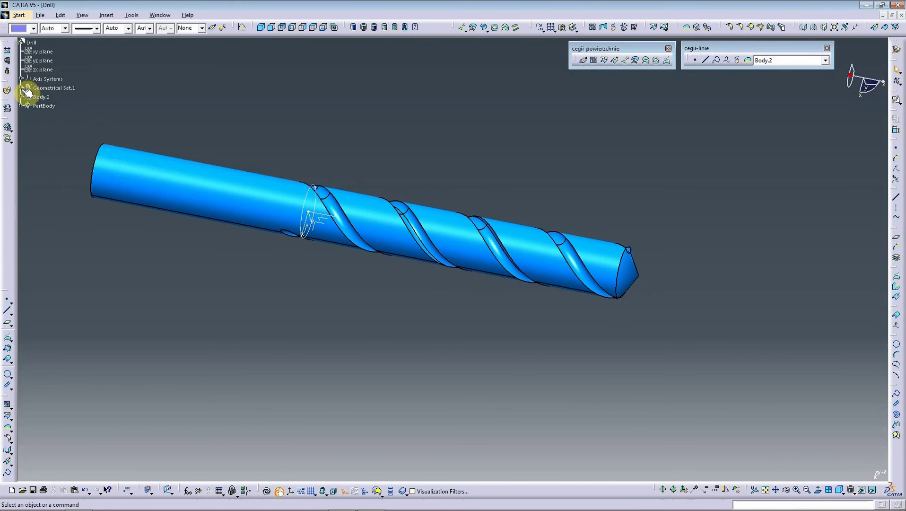
- Make Geometrical Set.1 the in-work object
click(56, 88)
right_click(56, 88)
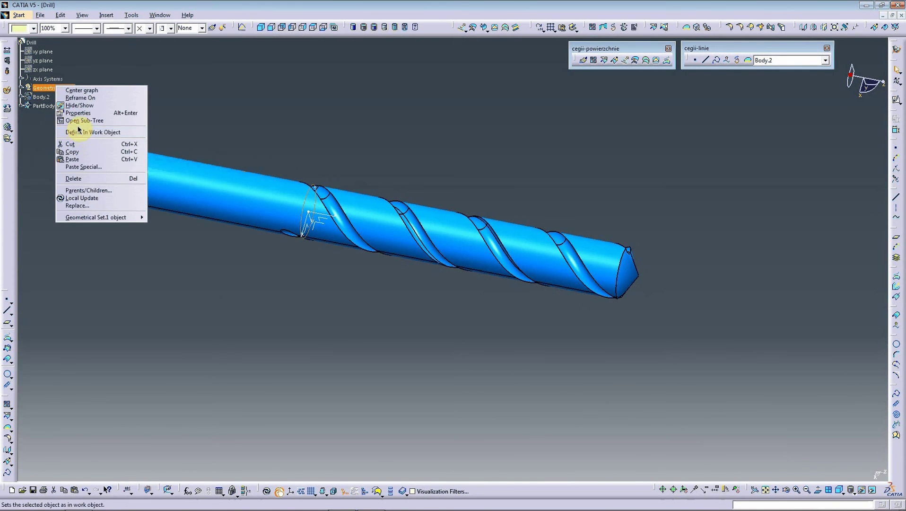
click(79, 133)
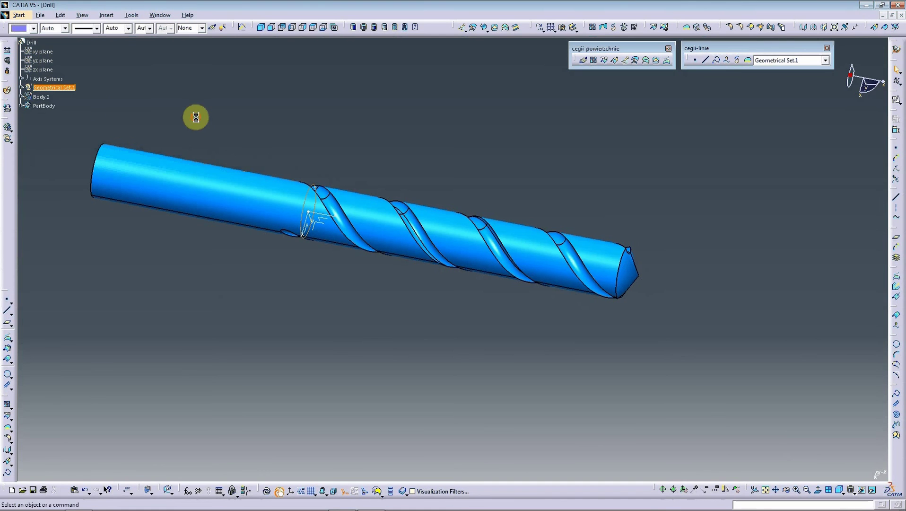
- Copy the helix curve from Body.2 and paste it into Geometrical Set.1
middle_drag(191, 93, 546, 264)
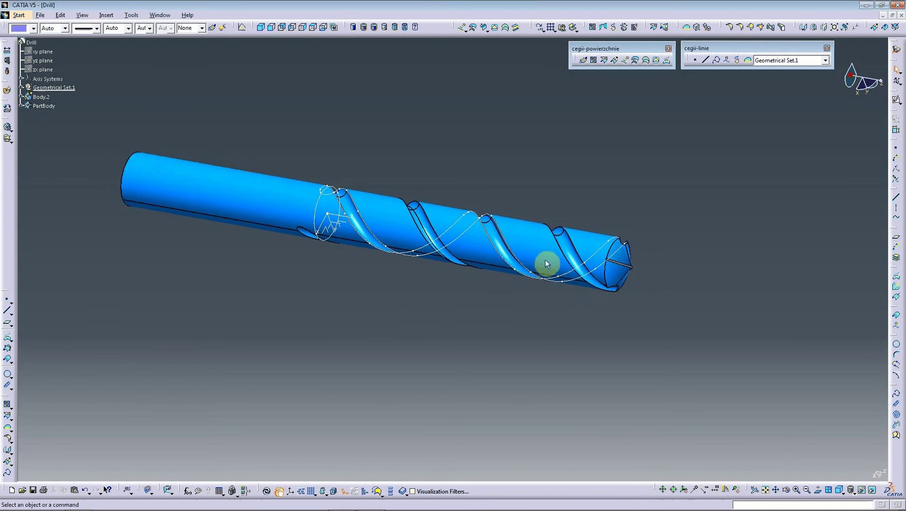
click(558, 281)
right_click(555, 279)
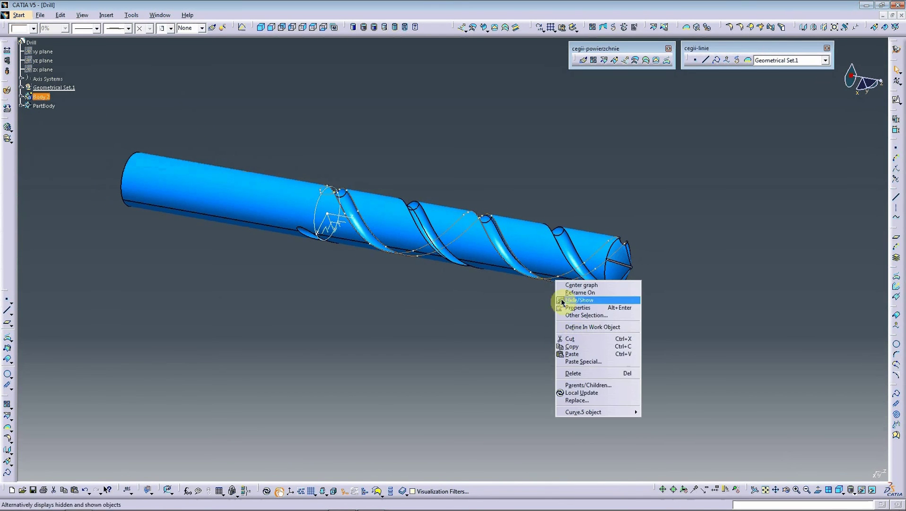
click(580, 346)
click(56, 87)
right_click(56, 88)
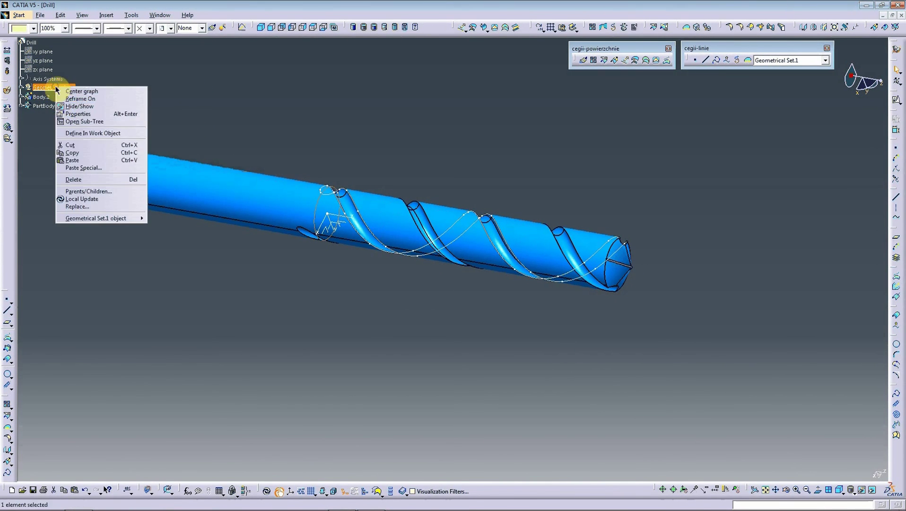
click(74, 160)
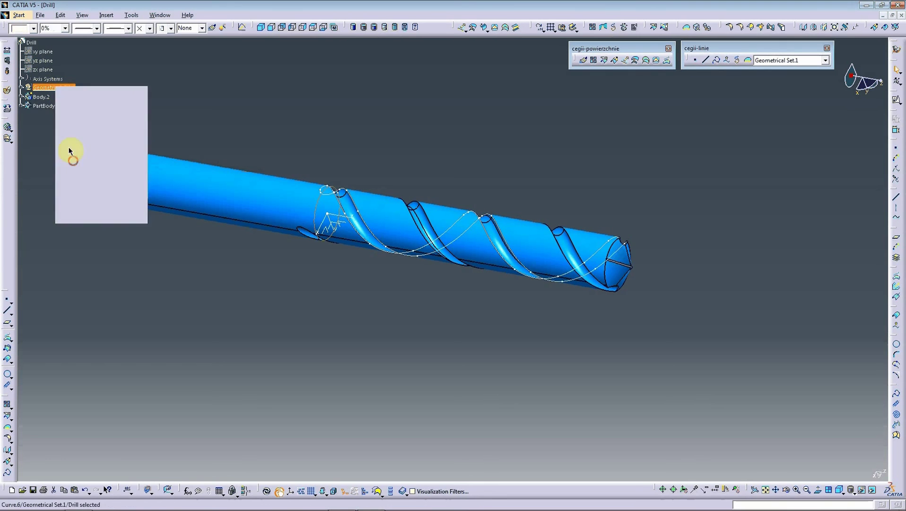
- Hide the solid PartBody so only the wireframe curves remain
click(21, 97)
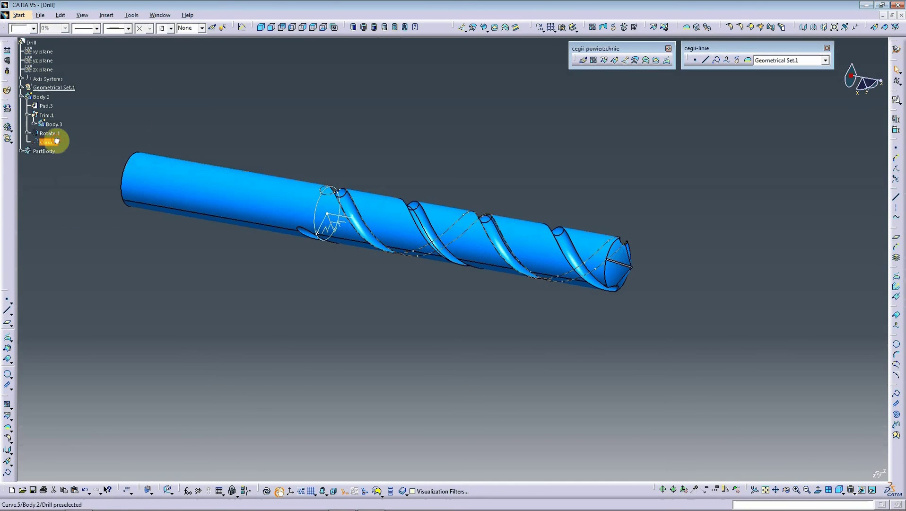
click(22, 97)
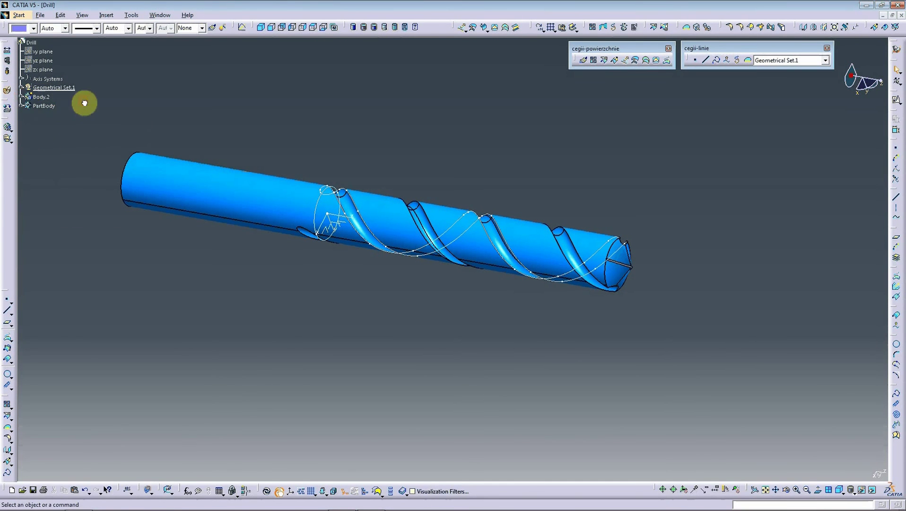
click(34, 105)
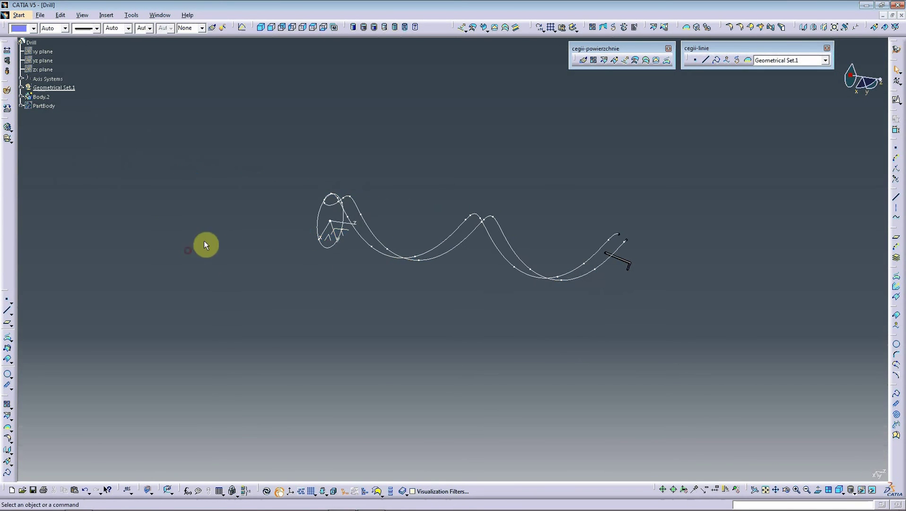
mouse_move(204, 245)
middle_down()
mouse_move(520, 273)
mouse_move(506, 237)
mouse_move(473, 237)
mouse_move(379, 165)
mouse_move(372, 172)
mouse_move(409, 240)
mouse_move(376, 240)
mouse_move(348, 261)
middle_up()
click(47, 106)
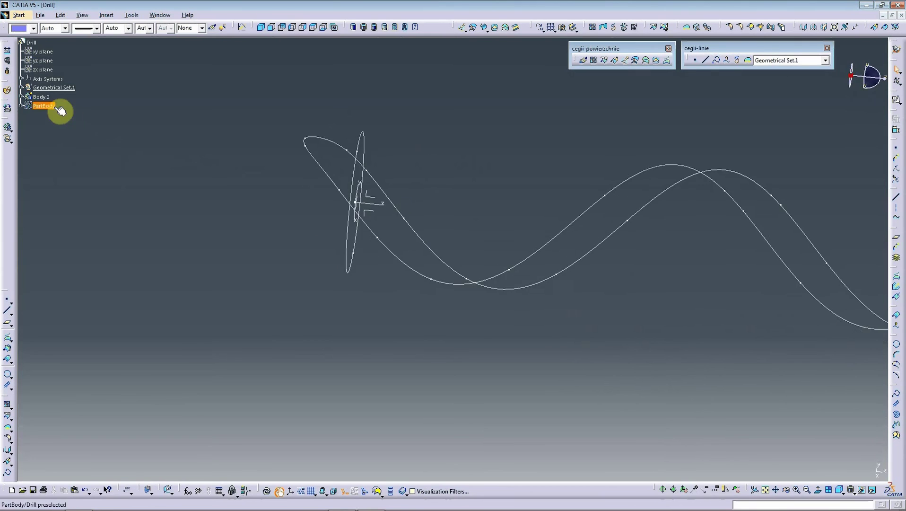
mouse_move(344, 196)
middle_down()
mouse_move(317, 366)
mouse_move(306, 358)
mouse_move(529, 384)
mouse_move(496, 323)
mouse_move(404, 250)
middle_up()
click(405, 247)
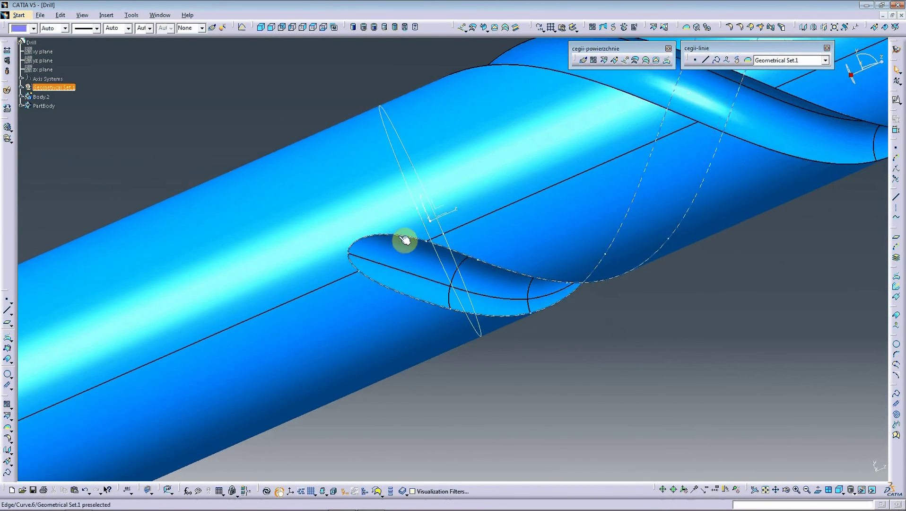
click(605, 60)
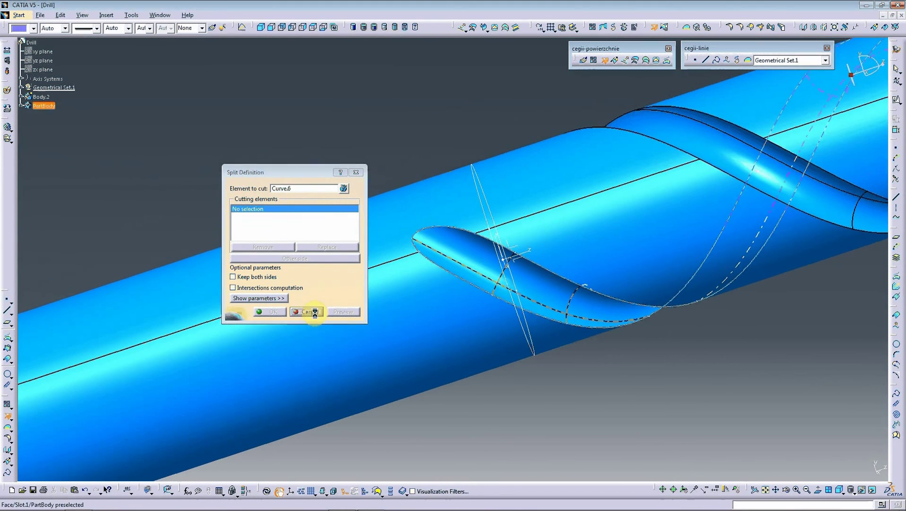
click(312, 312)
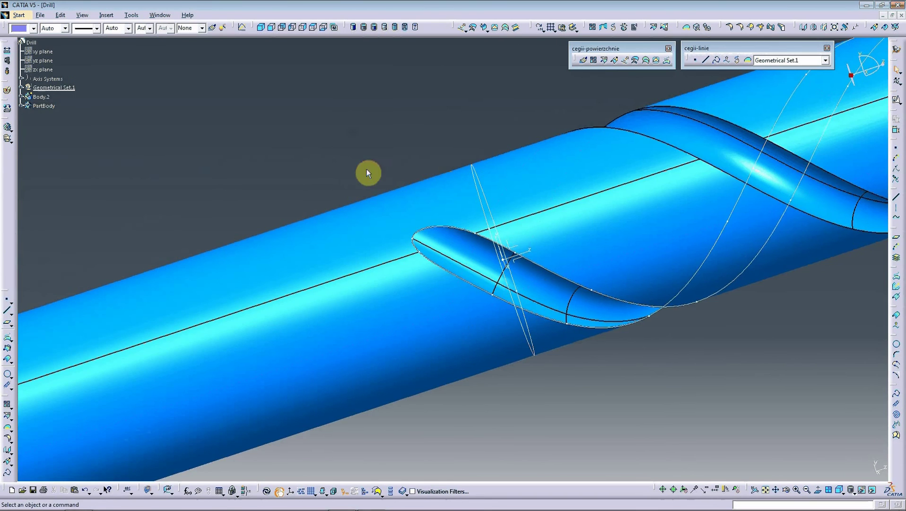
middle_drag(367, 172, 457, 224)
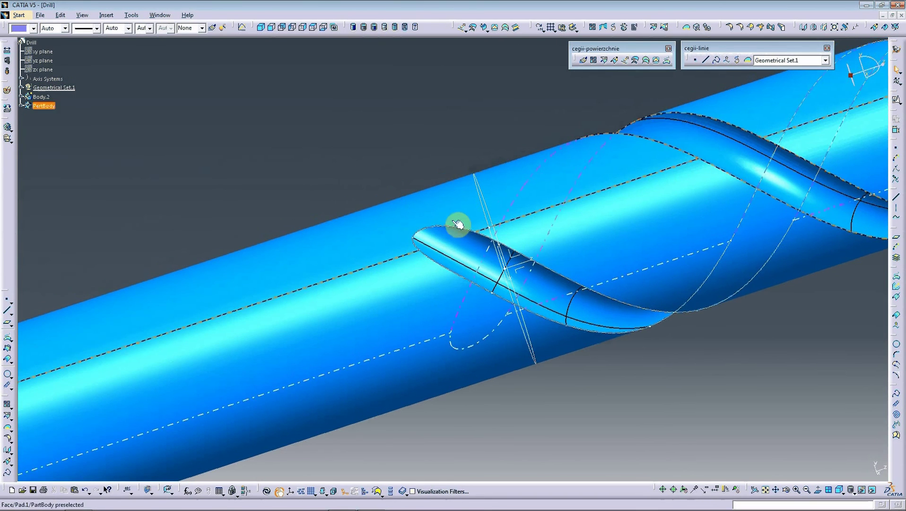
right_click(44, 105)
click(171, 128)
click(454, 226)
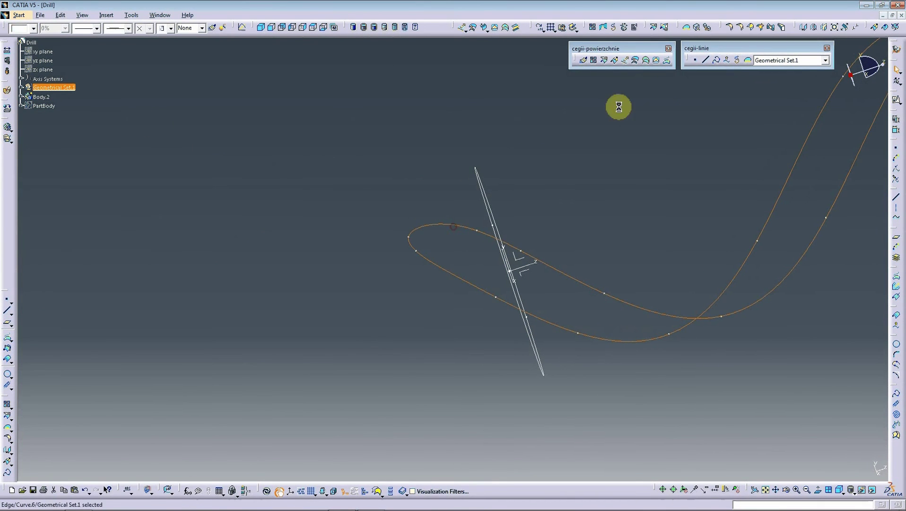
click(604, 62)
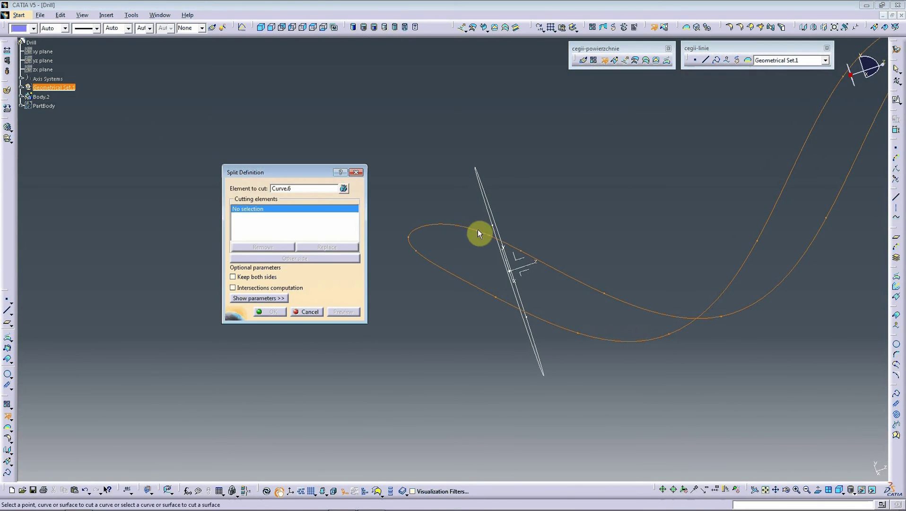
click(310, 312)
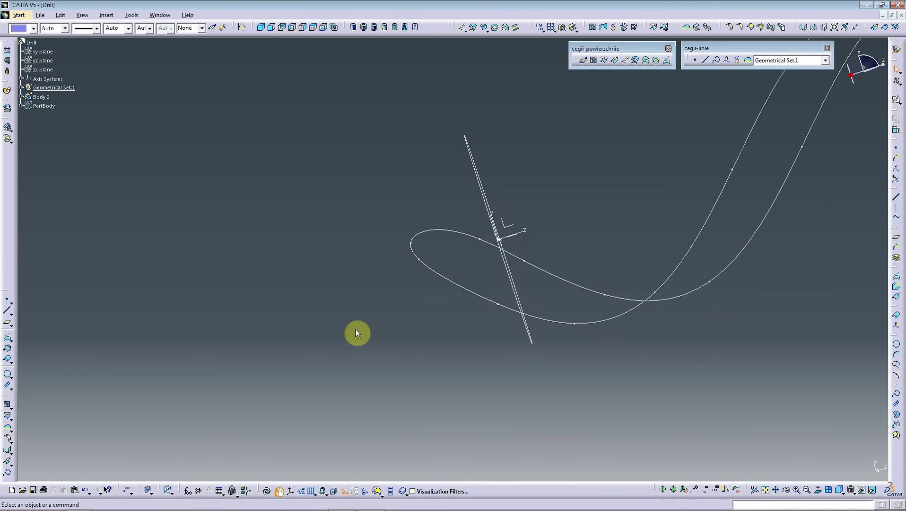
- Disassemble the long helical curve into its separate segments
middle_drag(355, 328, 429, 303)
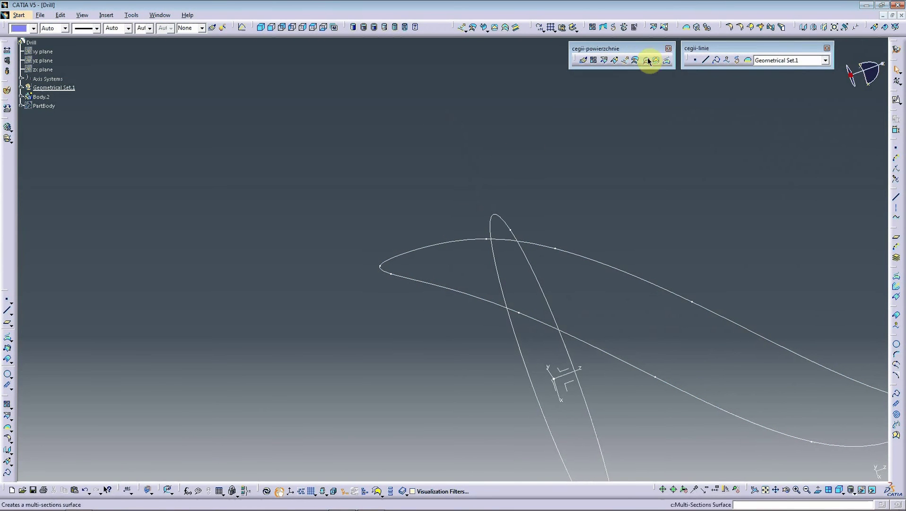
click(634, 29)
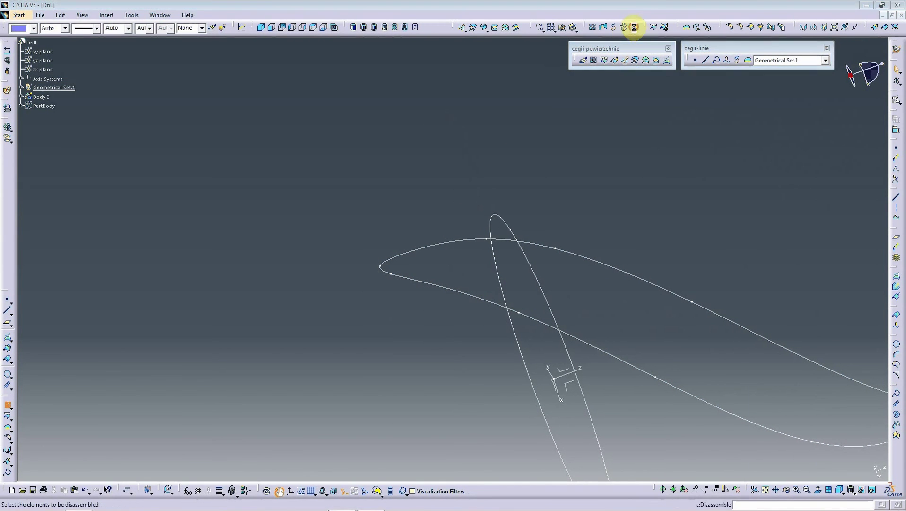
click(653, 285)
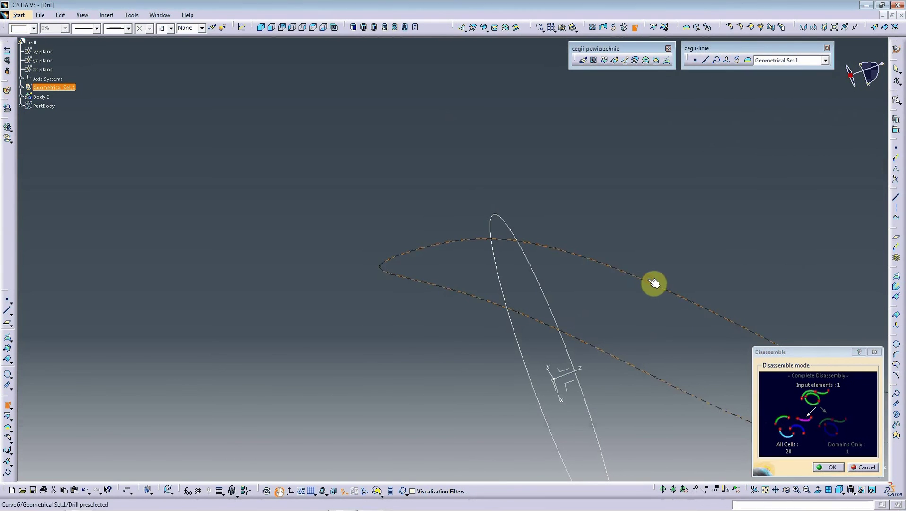
click(824, 469)
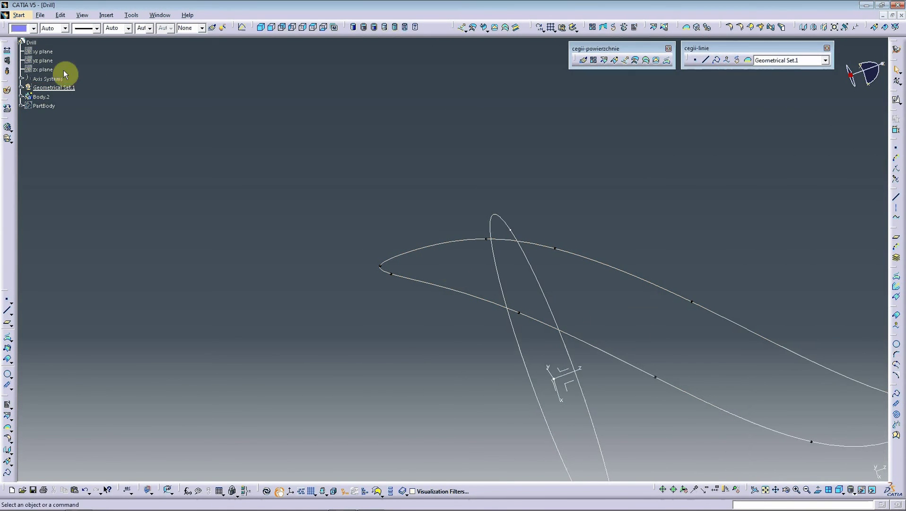
- Delete the short end pieces Curve.21 and Curve.20 and show PartBody again
click(28, 87)
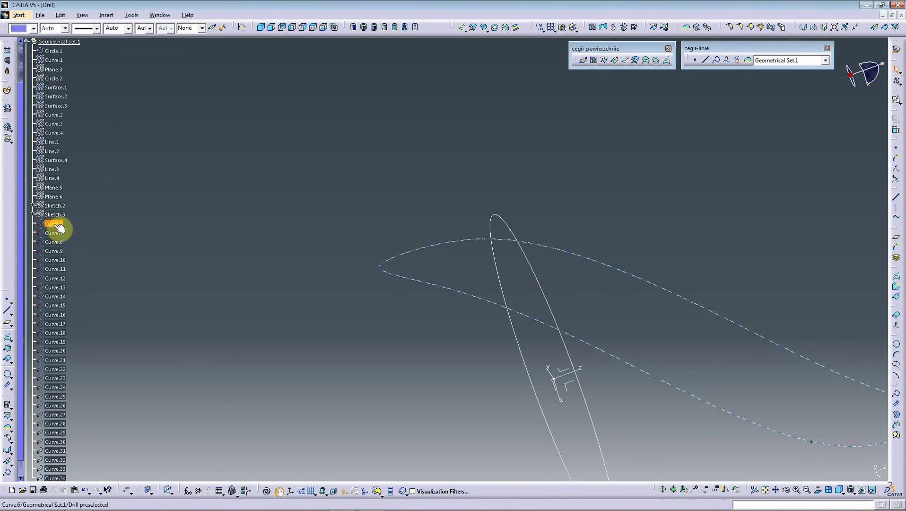
click(417, 257)
key(Delete)
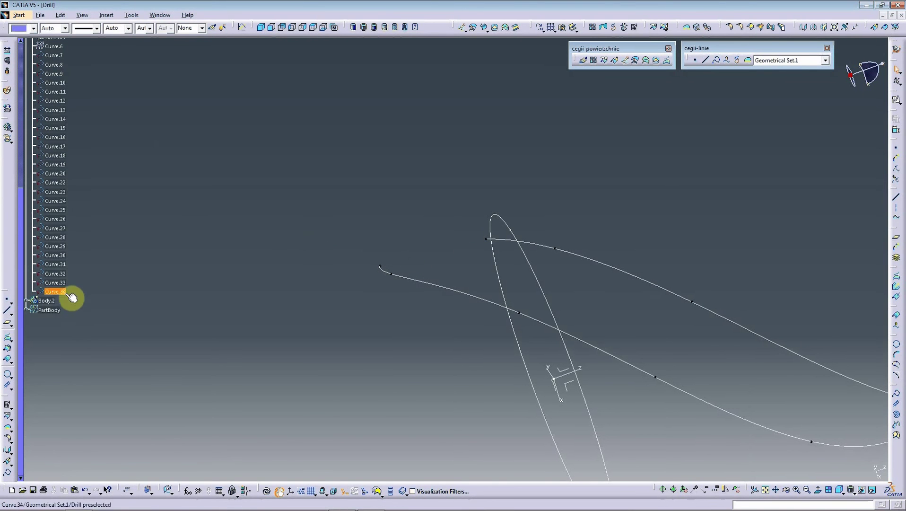
click(55, 313)
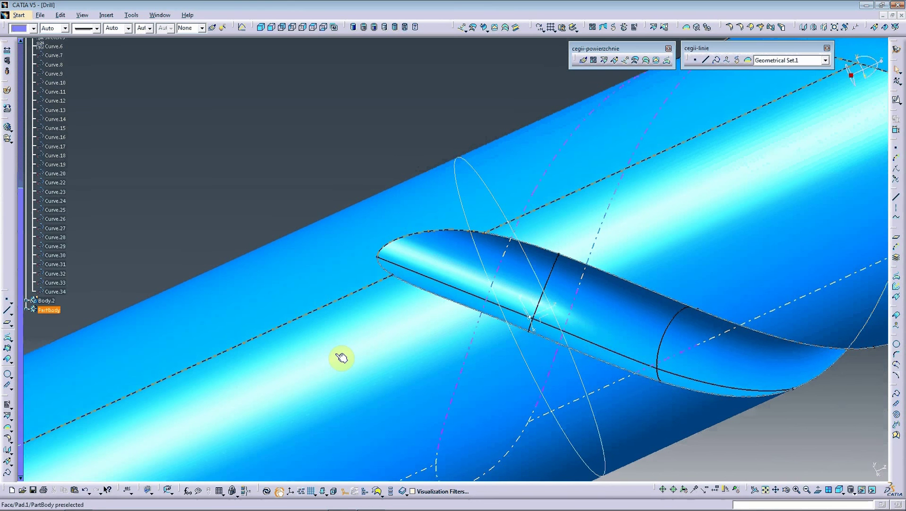
click(389, 275)
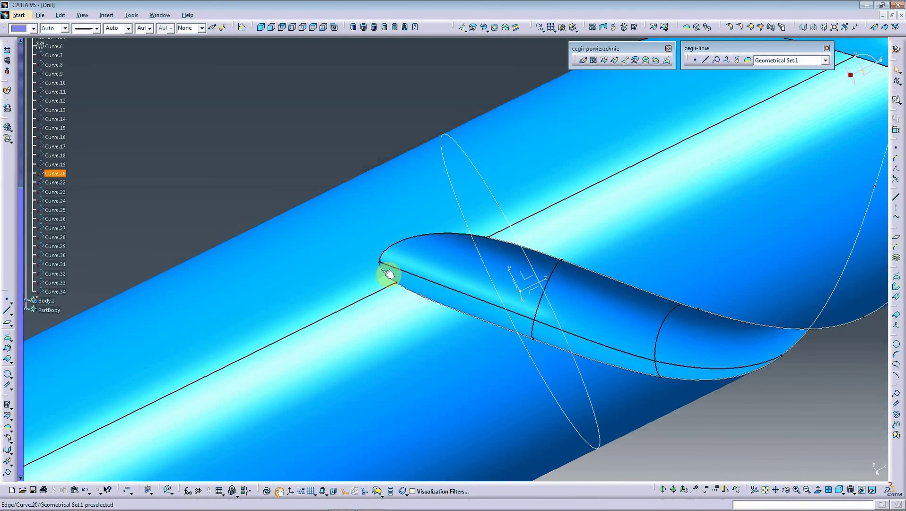
key(Delete)
click(54, 301)
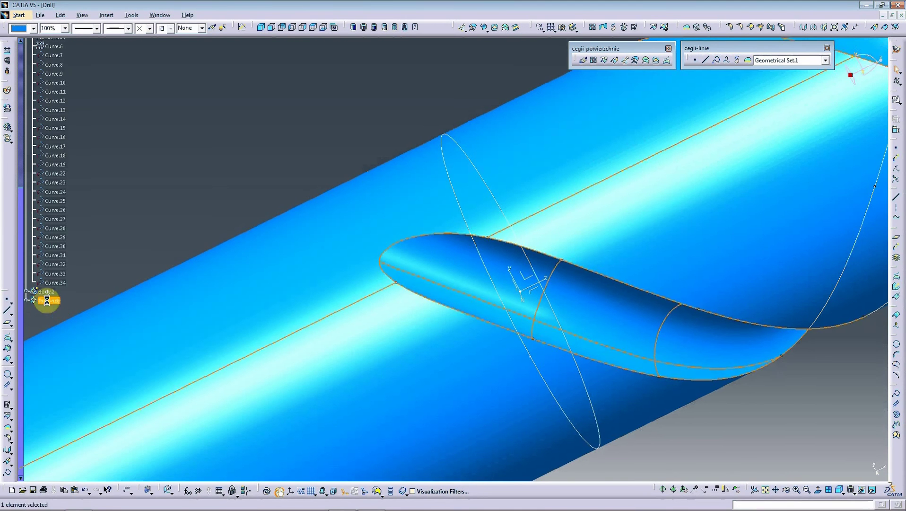
- Hide PartBody and join segments Curve.22 through Curve.34 into Curve.35
key(ctrl+h)
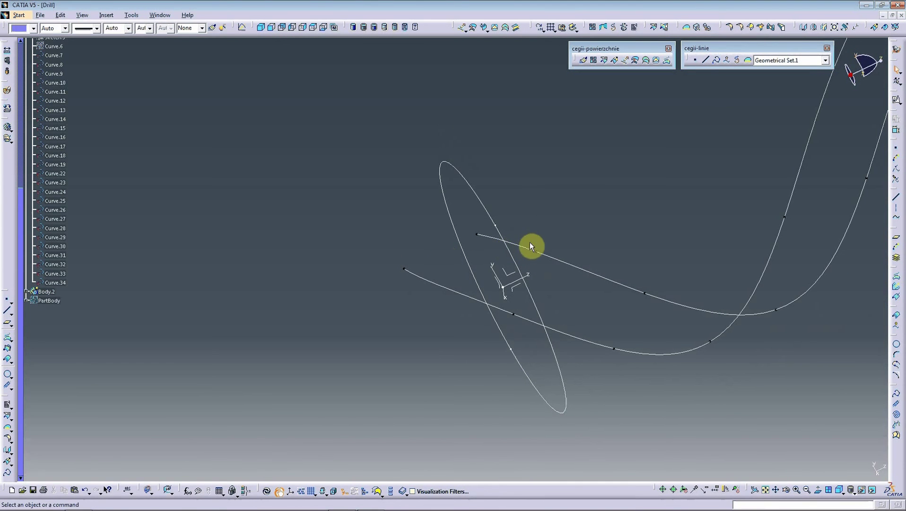
click(532, 253)
click(595, 61)
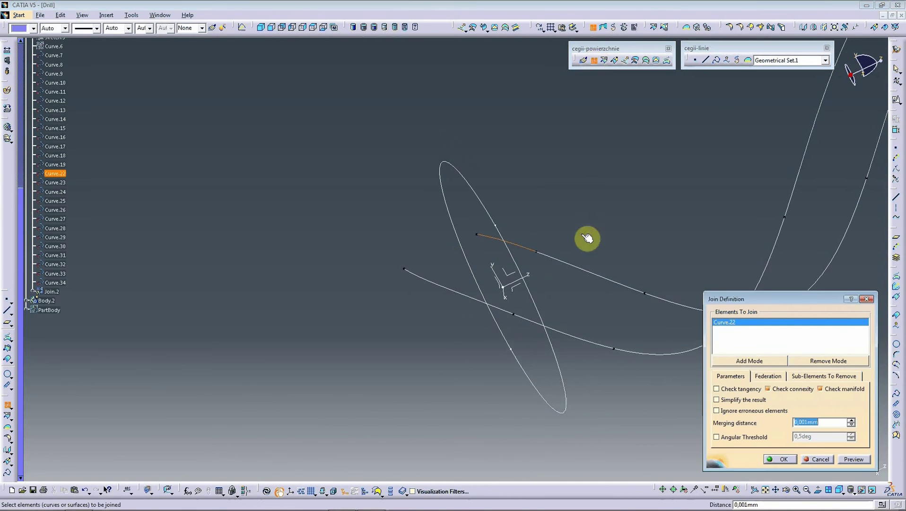
click(572, 263)
mouse_move(560, 255)
middle_down()
mouse_move(557, 294)
mouse_move(577, 299)
mouse_move(518, 295)
middle_up()
click(557, 294)
click(505, 254)
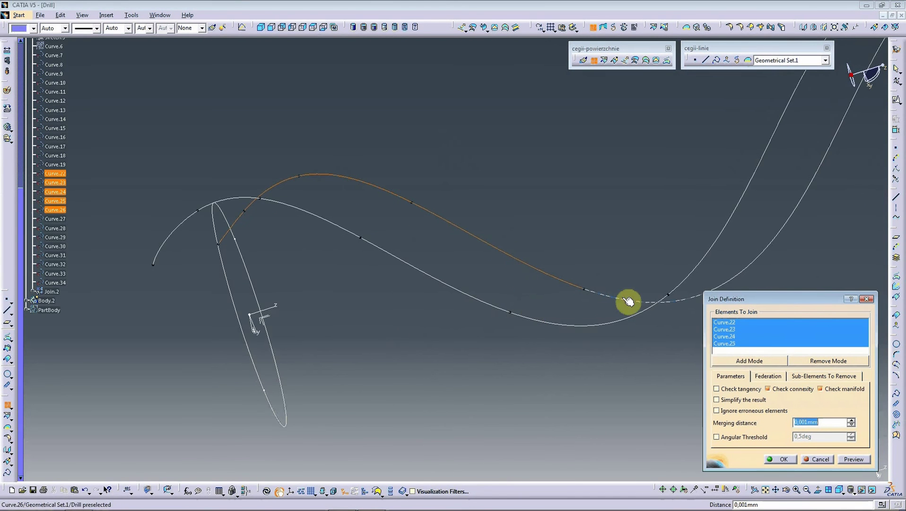
click(631, 301)
mouse_move(600, 307)
middle_down()
mouse_move(582, 309)
mouse_move(584, 265)
mouse_move(493, 217)
middle_up()
click(570, 307)
click(492, 217)
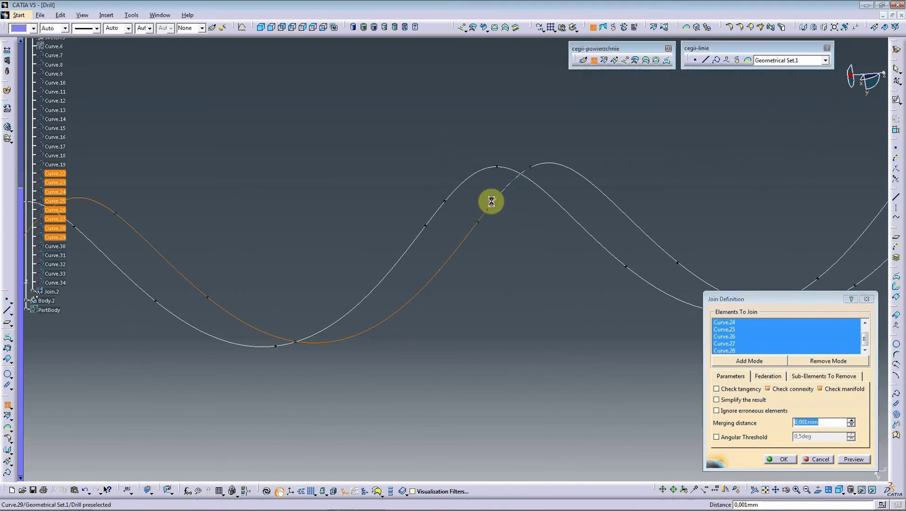
click(561, 165)
mouse_move(560, 166)
middle_down()
mouse_move(541, 230)
mouse_move(463, 280)
middle_up()
click(462, 280)
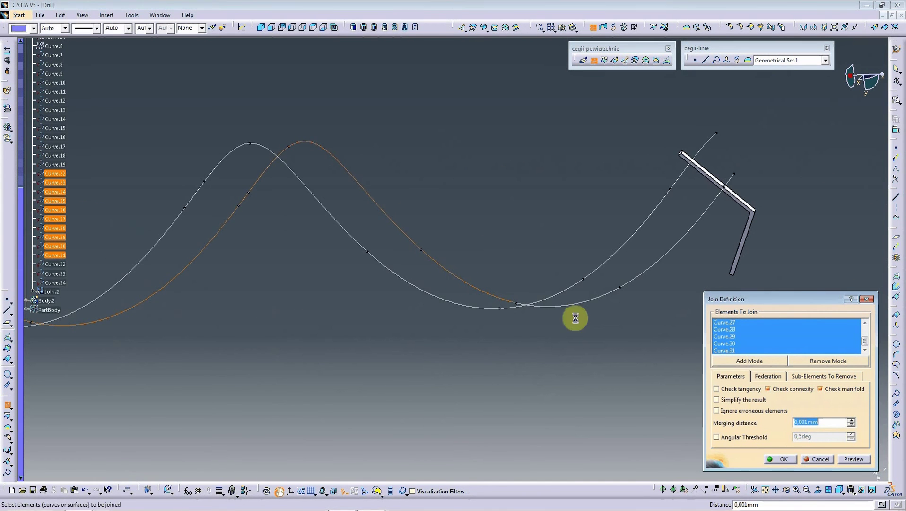
click(570, 309)
click(666, 262)
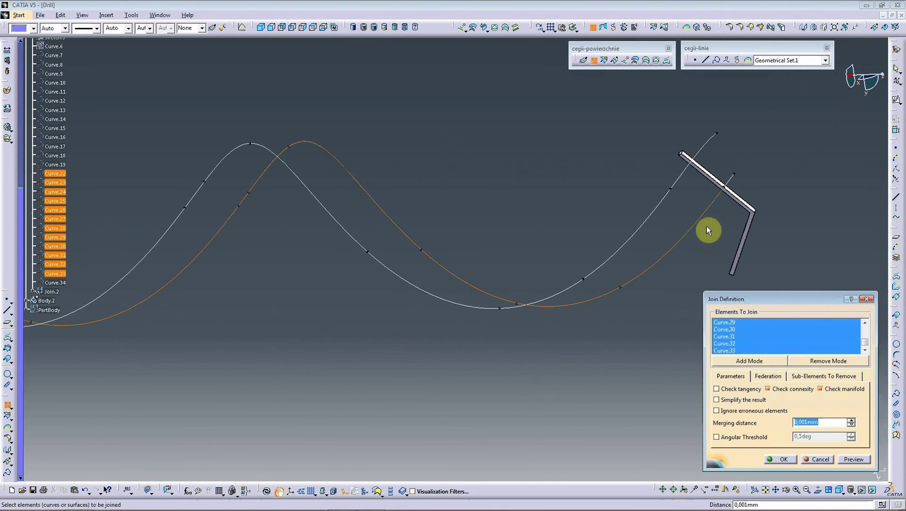
mouse_move(707, 226)
middle_down()
mouse_move(621, 253)
mouse_move(452, 272)
middle_up()
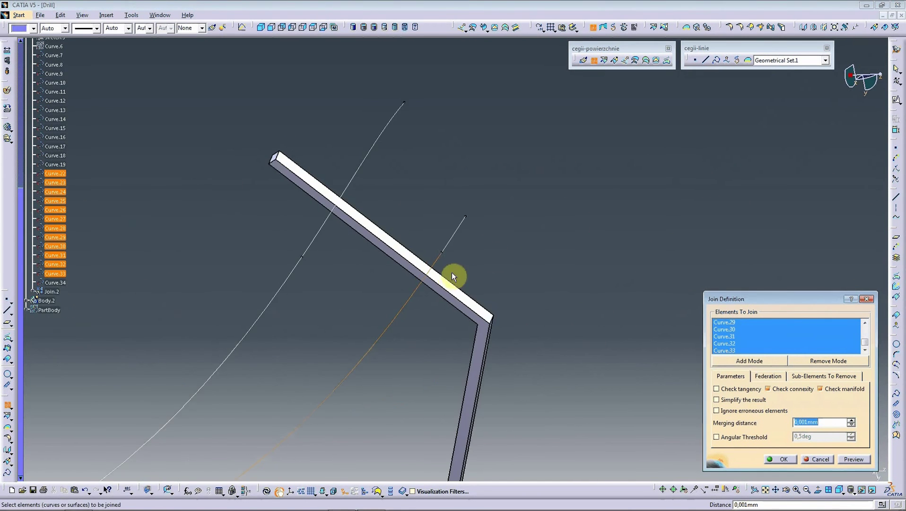
click(457, 240)
click(787, 458)
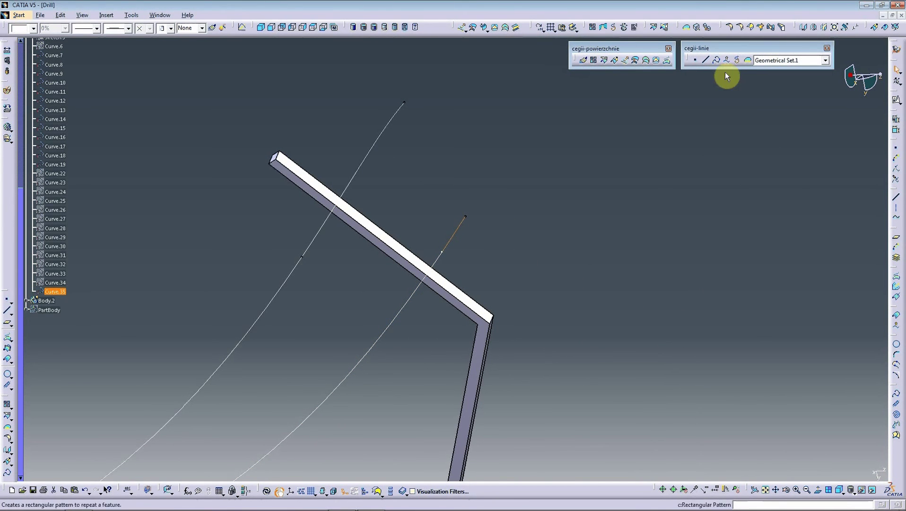
- Smooth Curve.35 with curvature continuity to create Curve.36
click(737, 60)
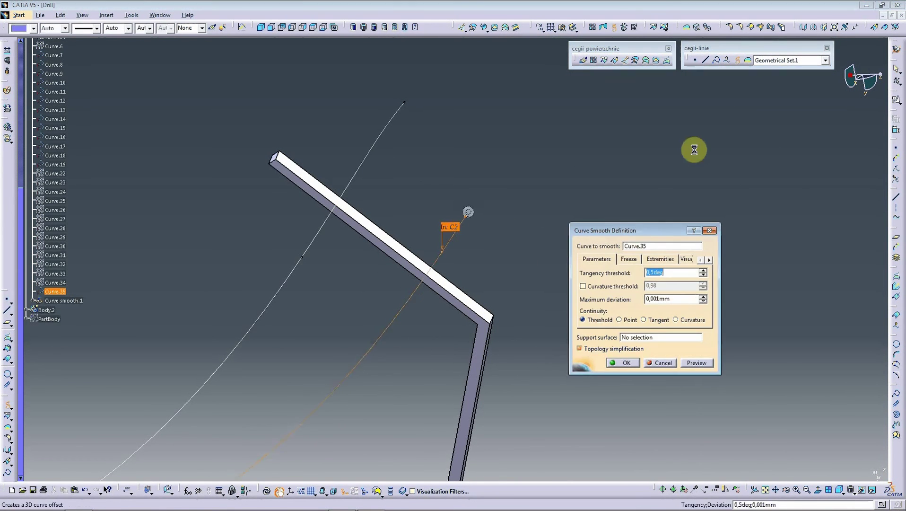
click(683, 321)
click(695, 362)
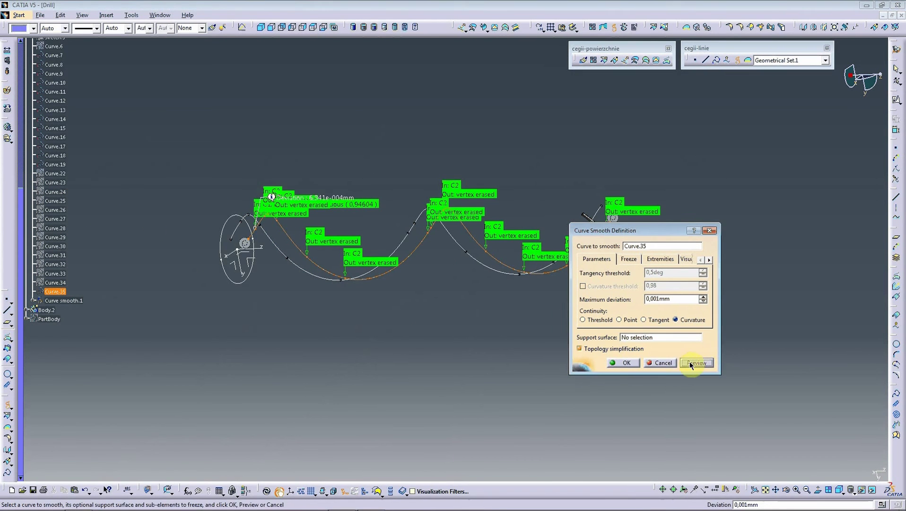
click(620, 363)
middle_drag(551, 322, 600, 211)
- Join segments Curve.7 through Curve.19 of the second flute into Curve.37
click(635, 188)
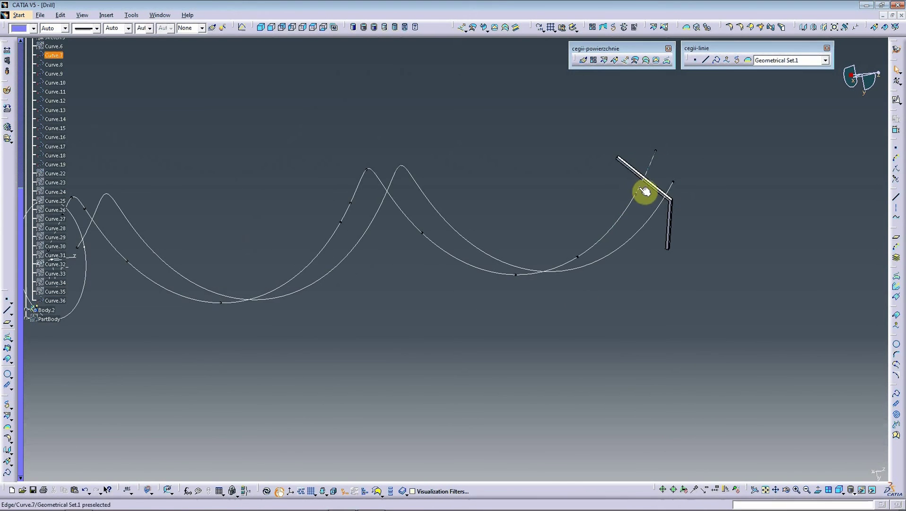
click(594, 60)
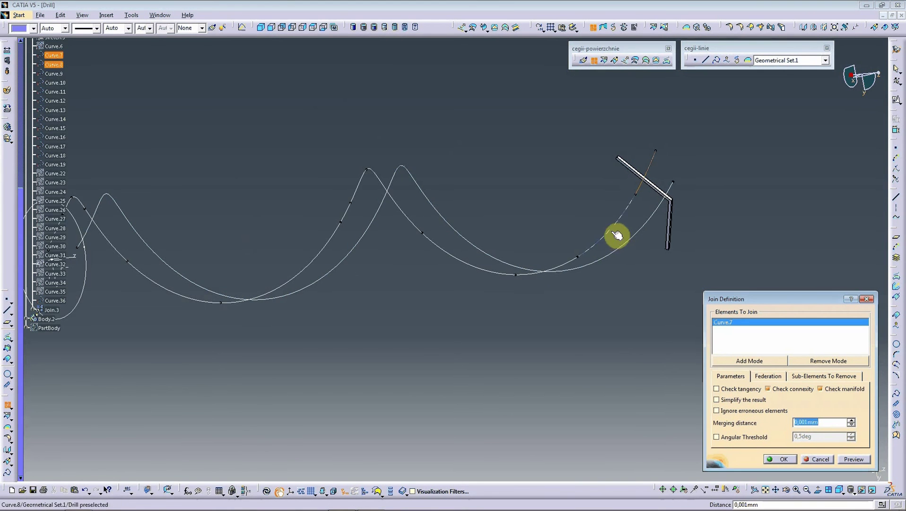
click(586, 259)
click(570, 268)
click(475, 268)
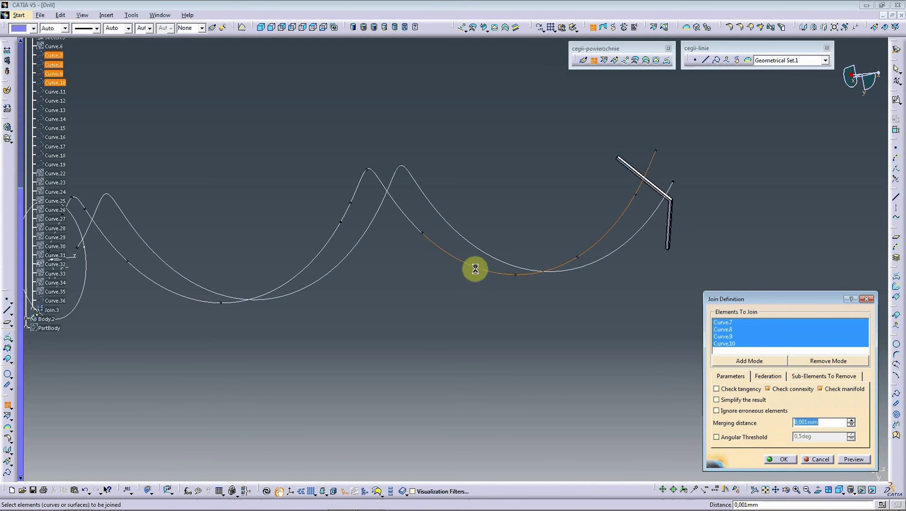
click(405, 215)
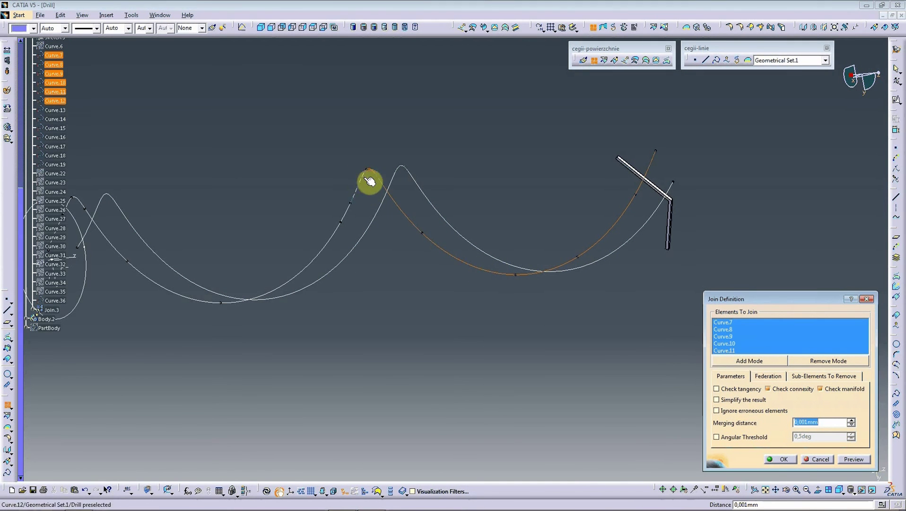
click(369, 180)
click(344, 208)
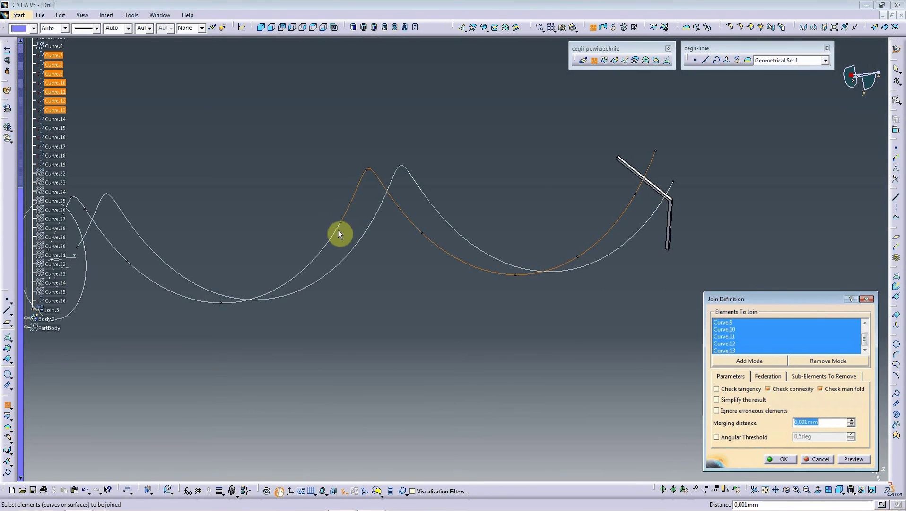
click(339, 229)
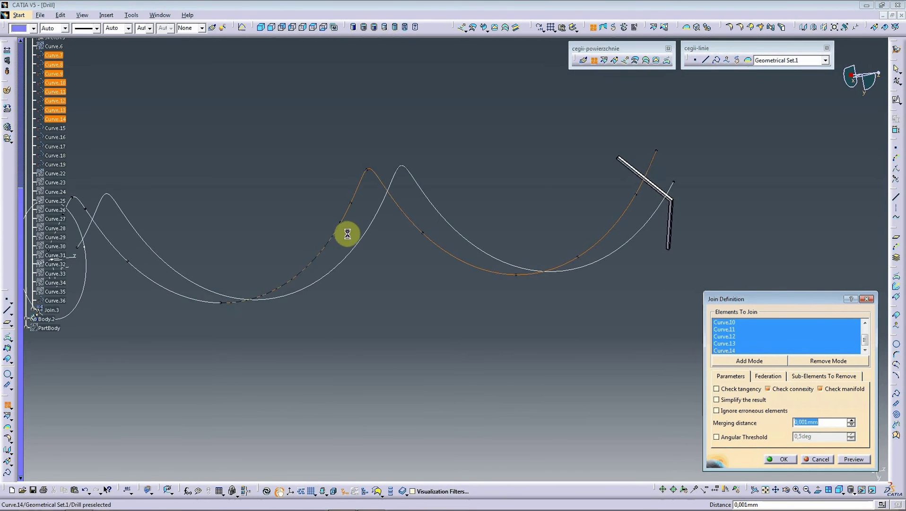
click(463, 241)
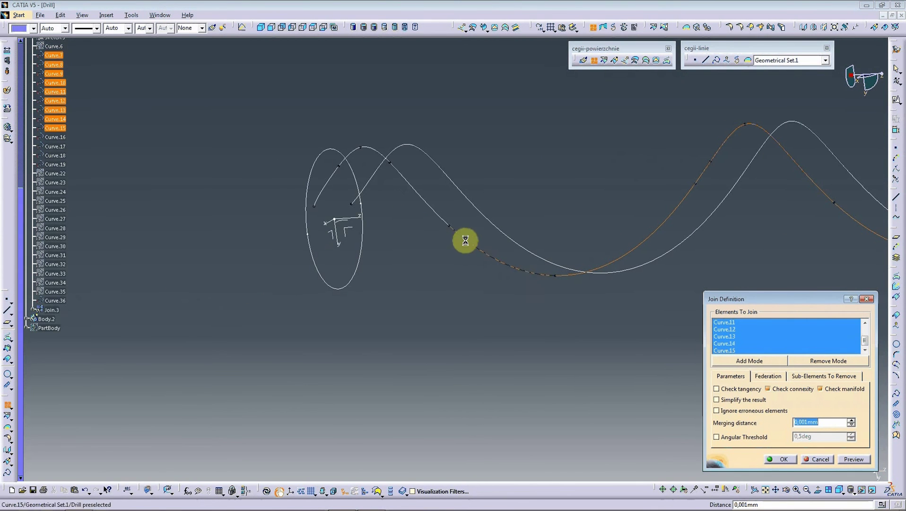
click(373, 150)
click(347, 159)
click(339, 175)
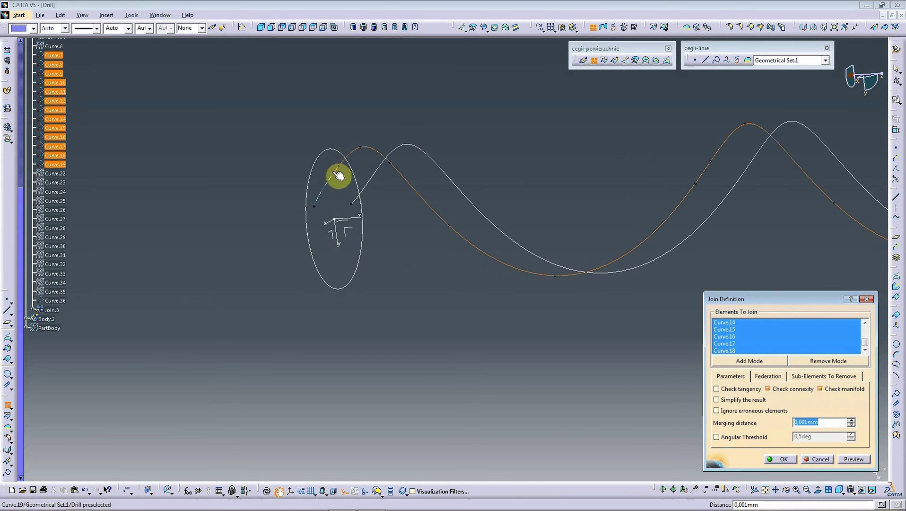
click(780, 459)
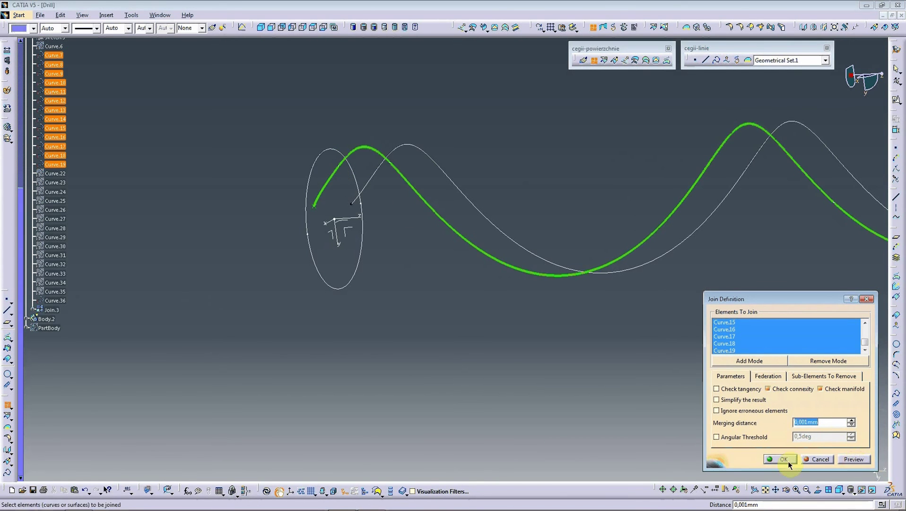
- Smooth Curve.37 to curvature continuity as Curve.38 and delete the unsmoothed Curve.37
click(340, 180)
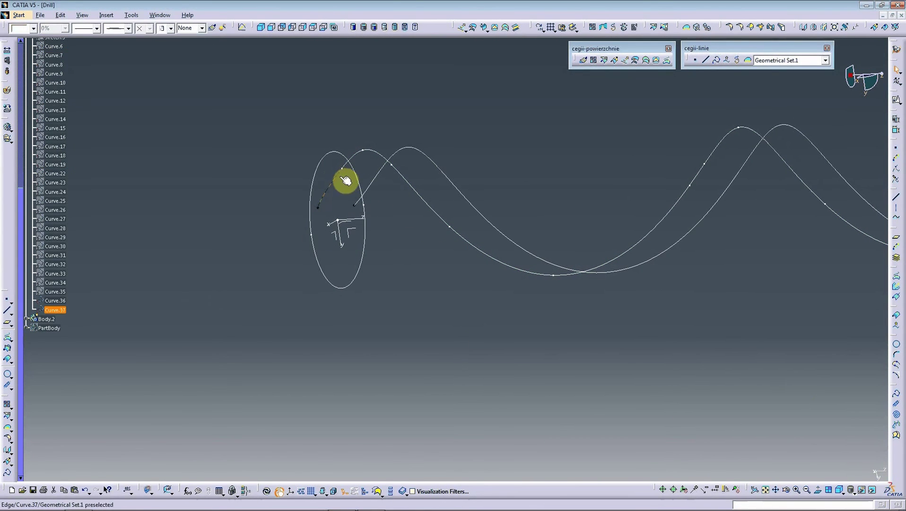
click(738, 63)
click(676, 320)
click(697, 363)
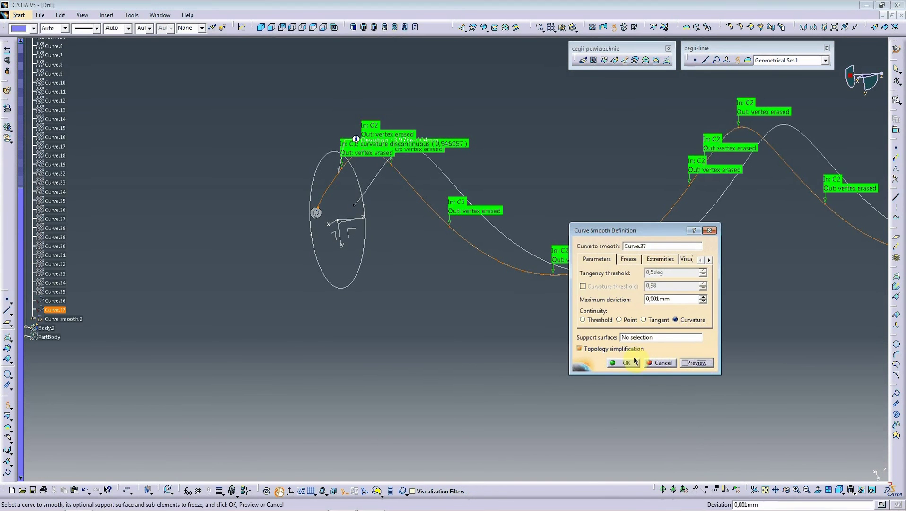
click(624, 363)
click(55, 309)
key(Delete)
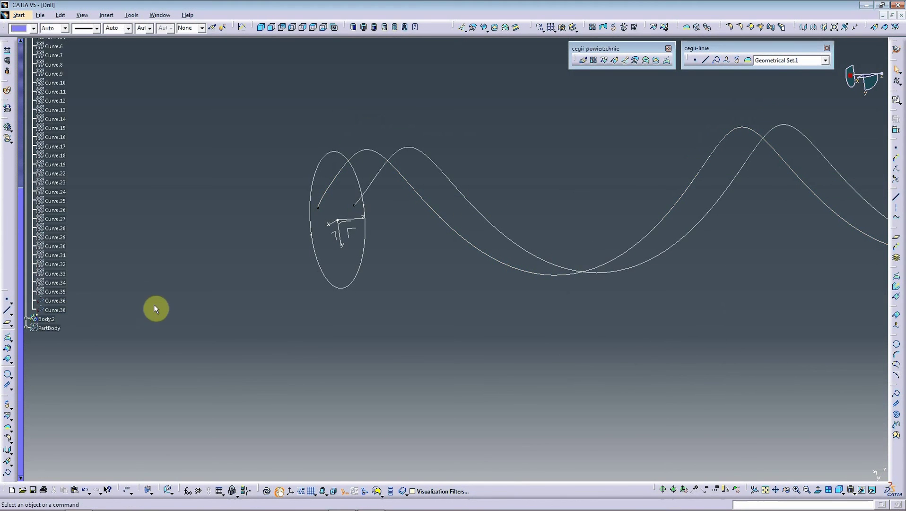
- Create planes Plane.7 and Plane.8 normal to the ends of Curve.38 and Curve.36
mouse_move(626, 222)
middle_down()
mouse_move(589, 318)
mouse_move(554, 314)
mouse_move(880, 249)
middle_up()
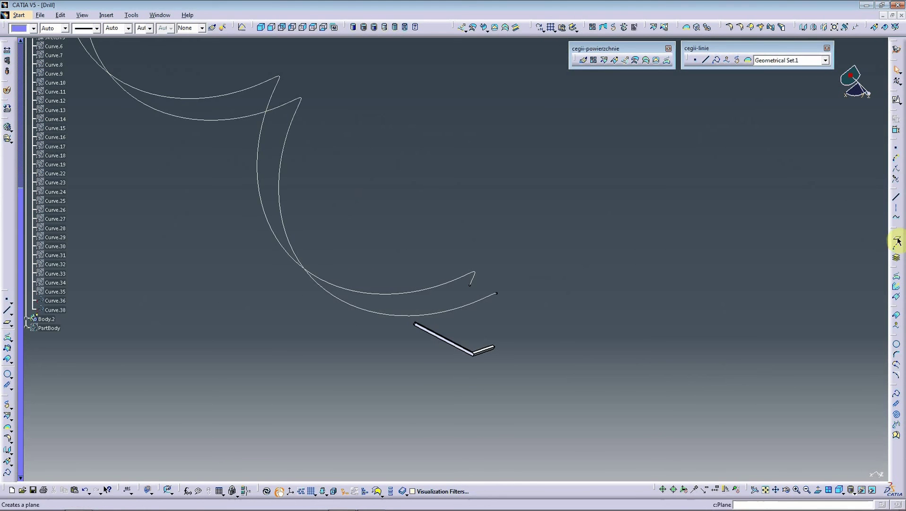
click(896, 240)
click(478, 283)
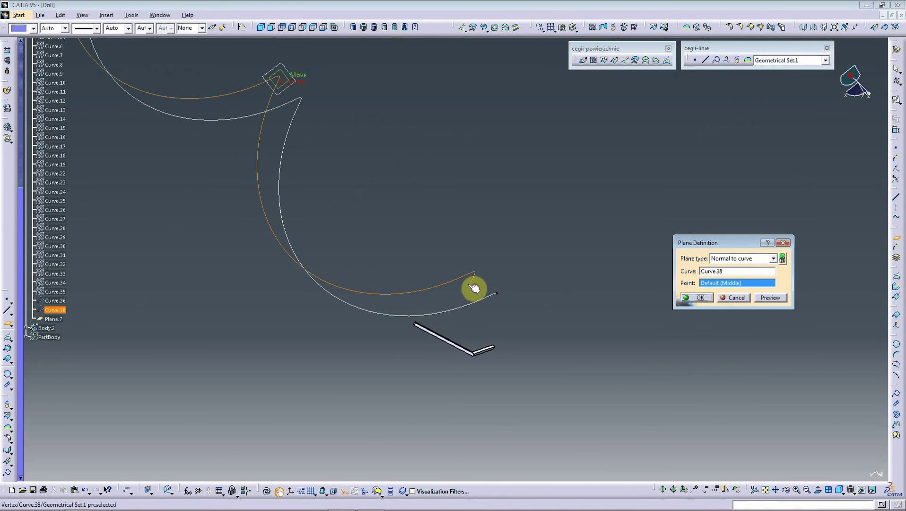
click(699, 298)
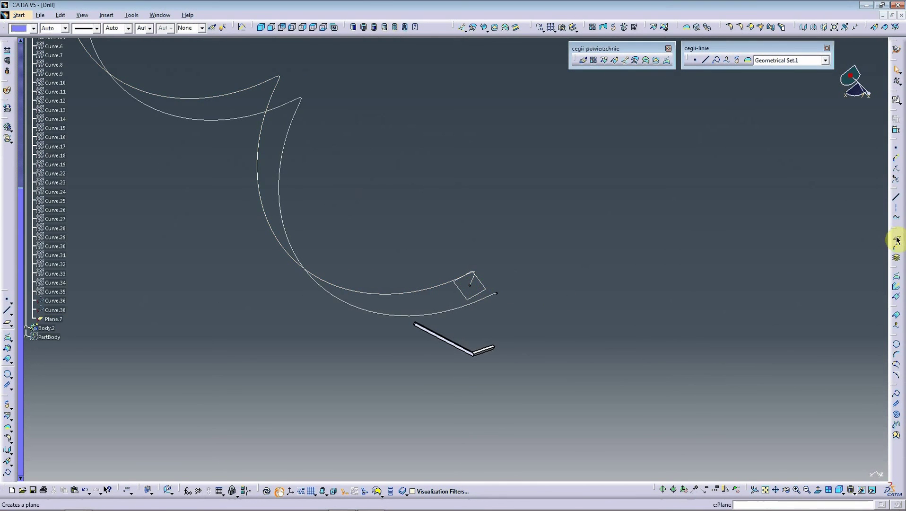
click(897, 240)
click(491, 303)
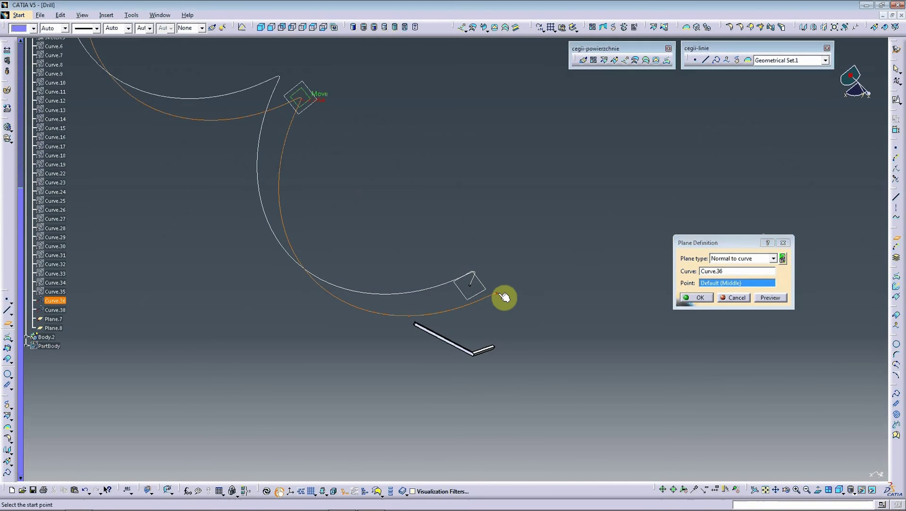
click(694, 297)
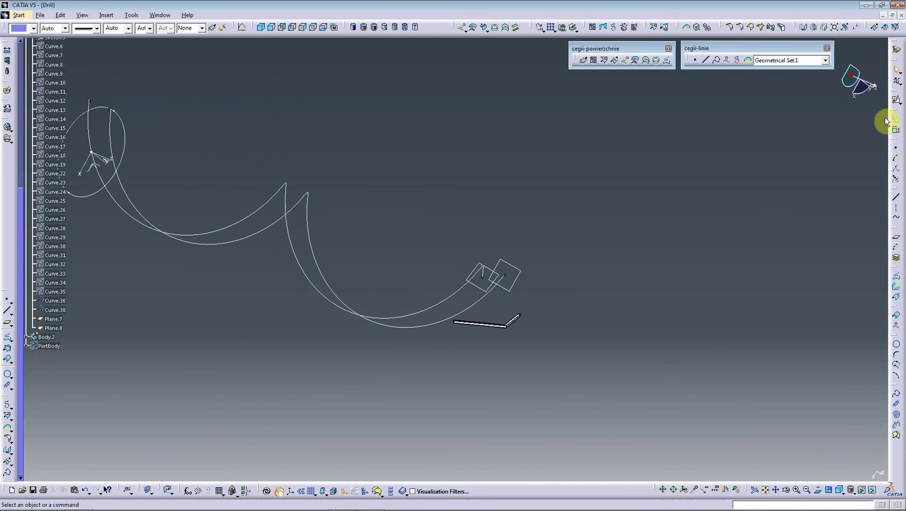
- Set up a positioned sketch on Plane.7 with its origin projected onto Curve.38/Vertex.1
click(896, 100)
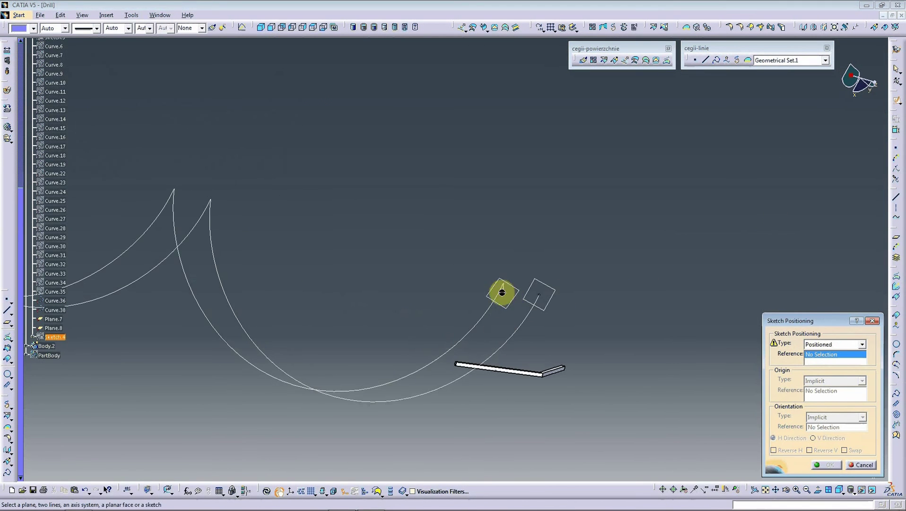
click(501, 299)
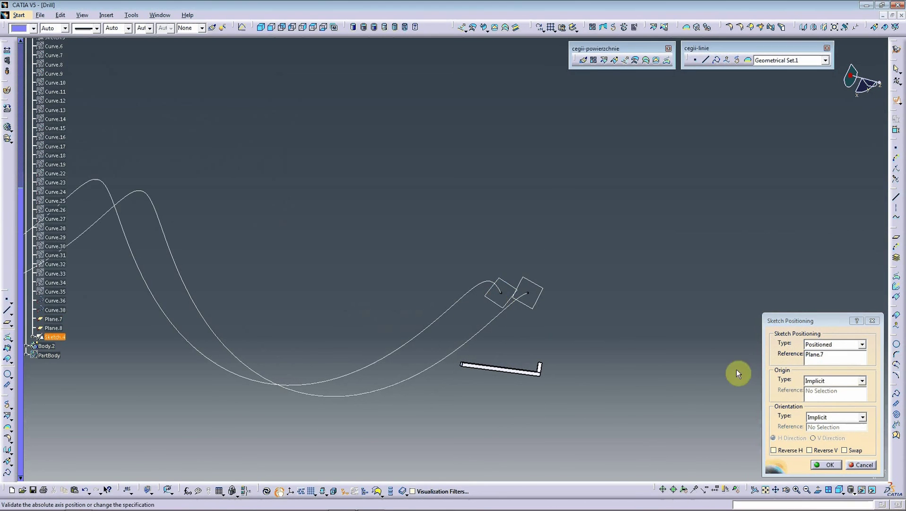
click(824, 380)
click(829, 410)
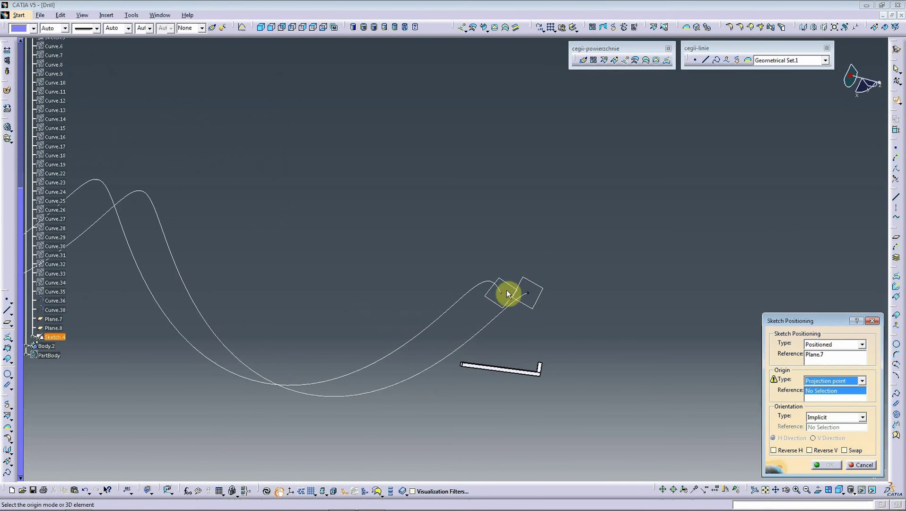
click(507, 298)
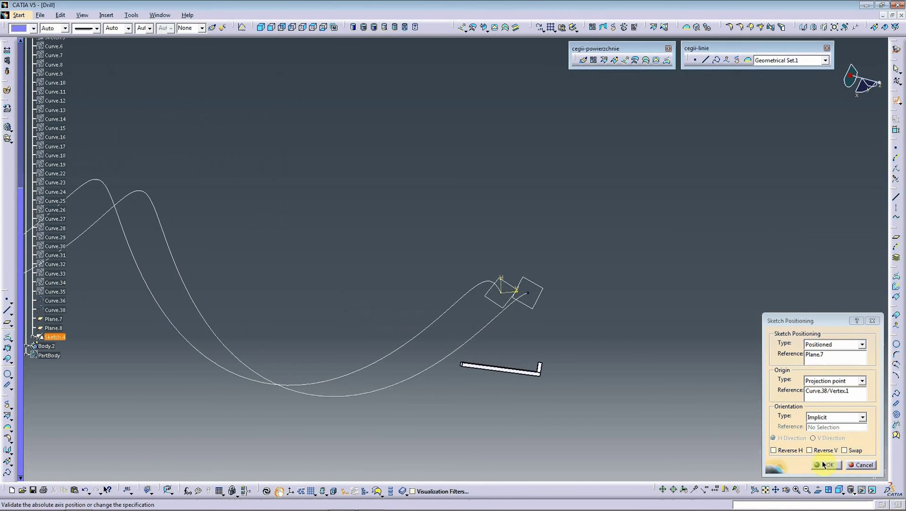
click(851, 449)
- Enter the new sketch and draw a rectangle near the origin
click(838, 466)
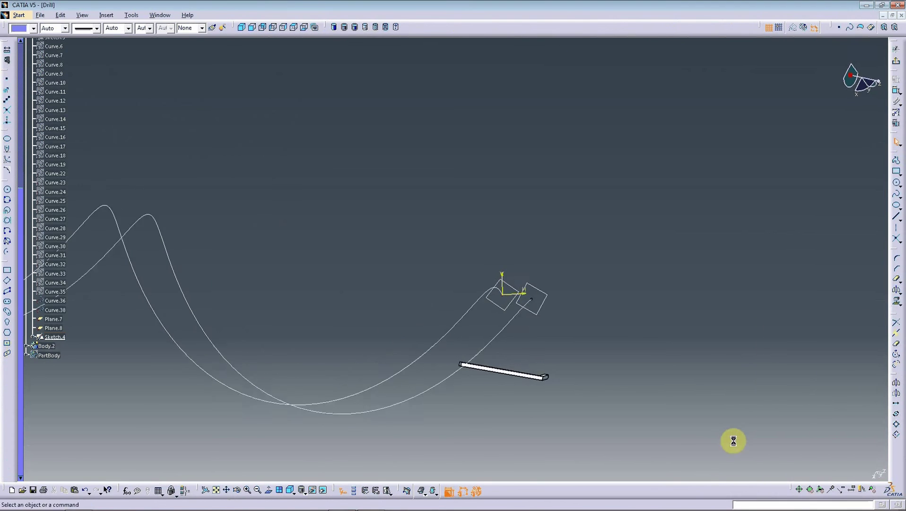
click(895, 174)
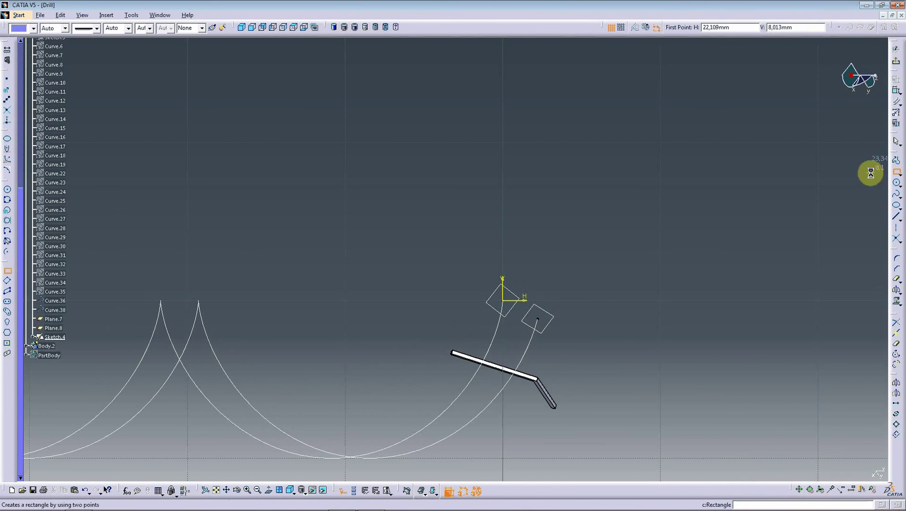
scroll(482, 266, up, 5)
click(457, 294)
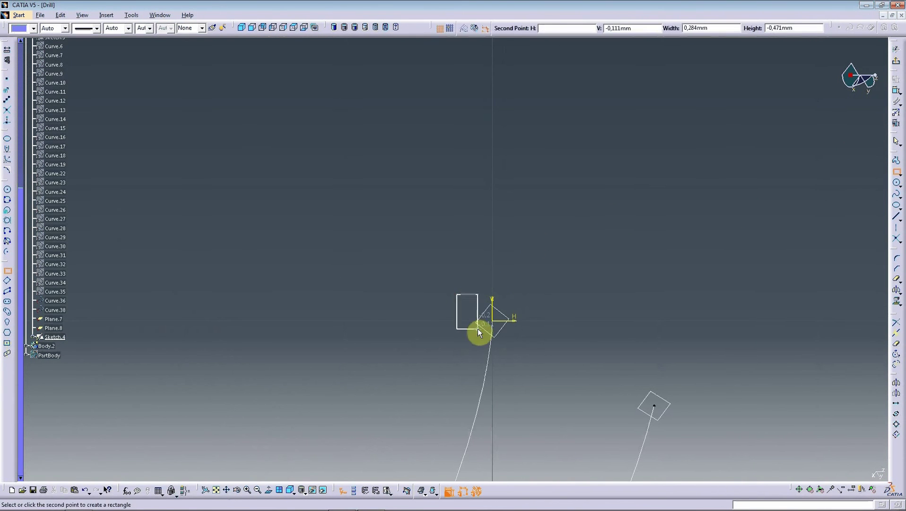
click(541, 350)
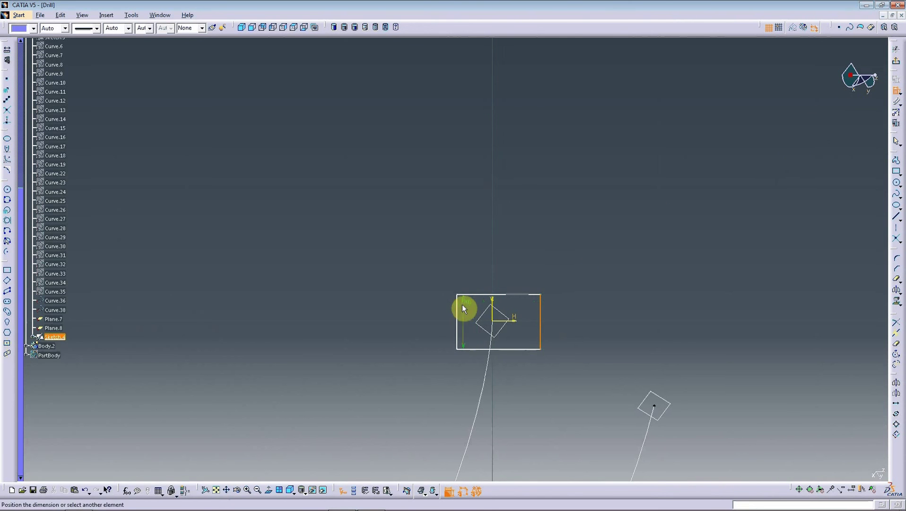
- Constrain the rectangle to 0.25 mm width and height and drag it over the origin
click(457, 304)
click(493, 274)
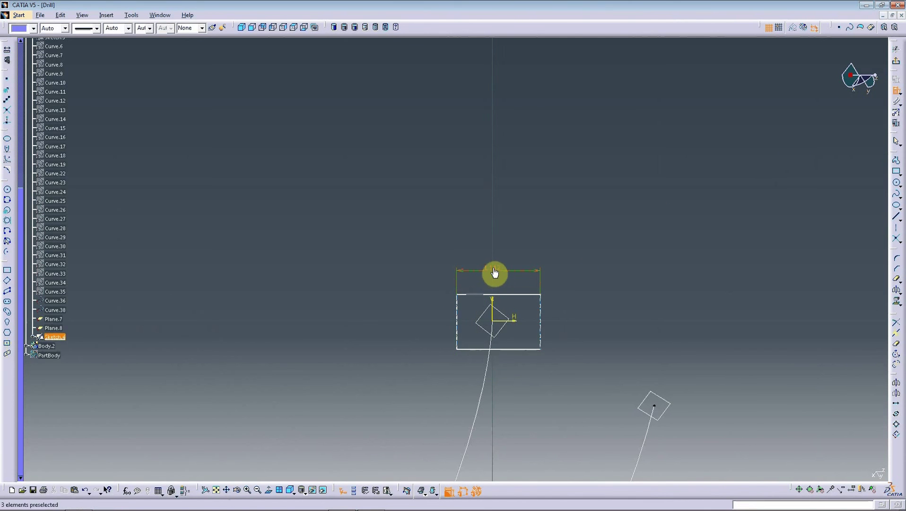
double_click(495, 273)
text(0,25)
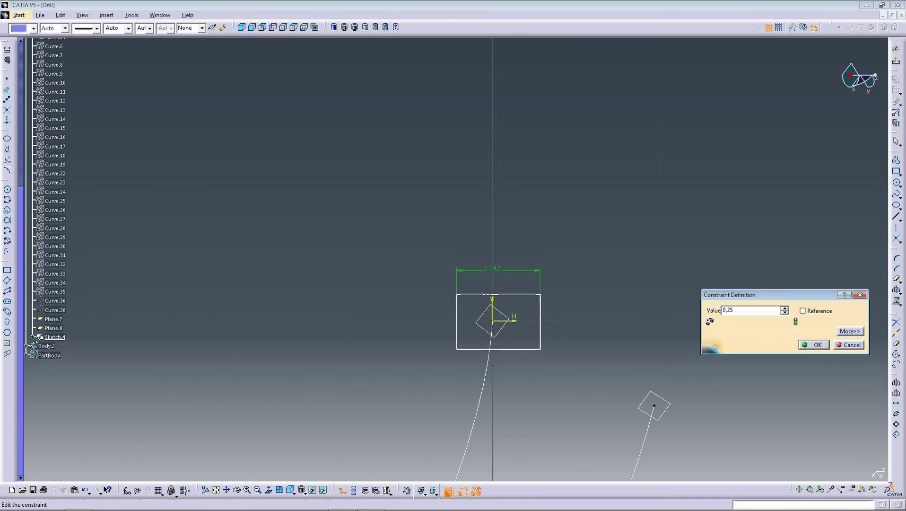
key(Return)
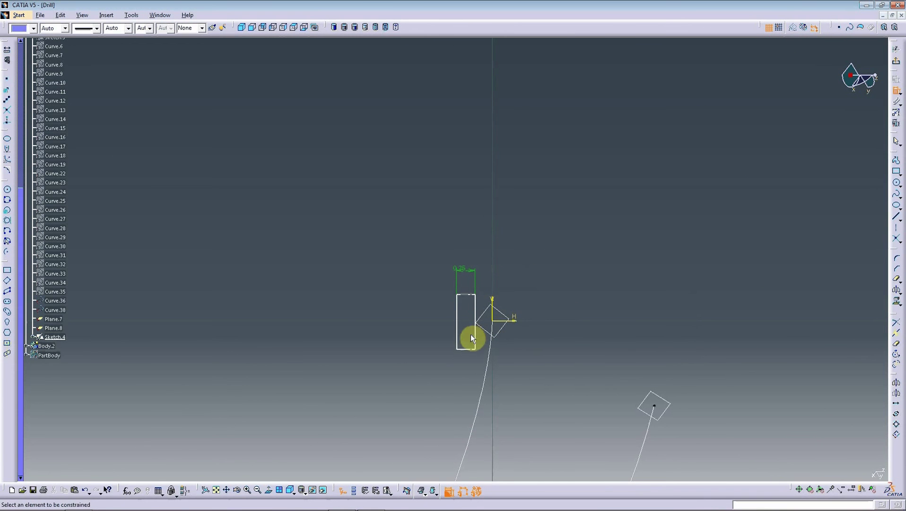
click(472, 351)
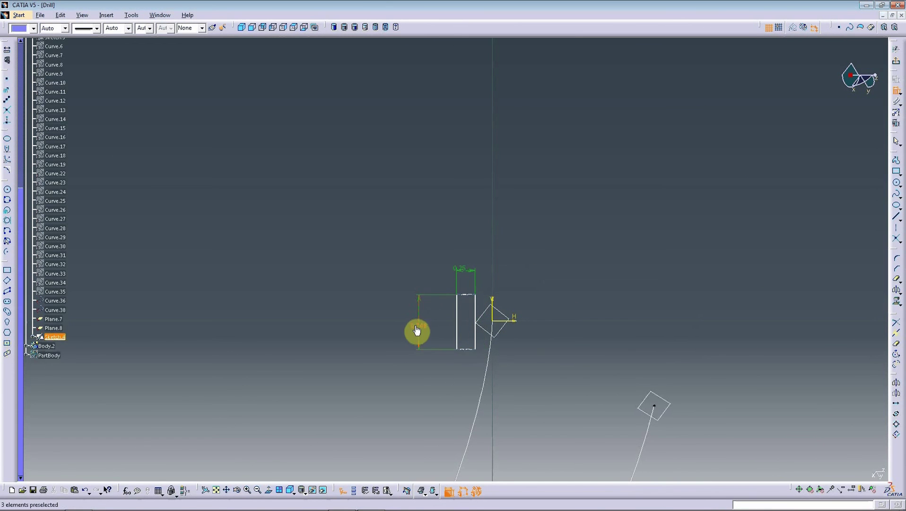
double_click(417, 330)
text(5mm)
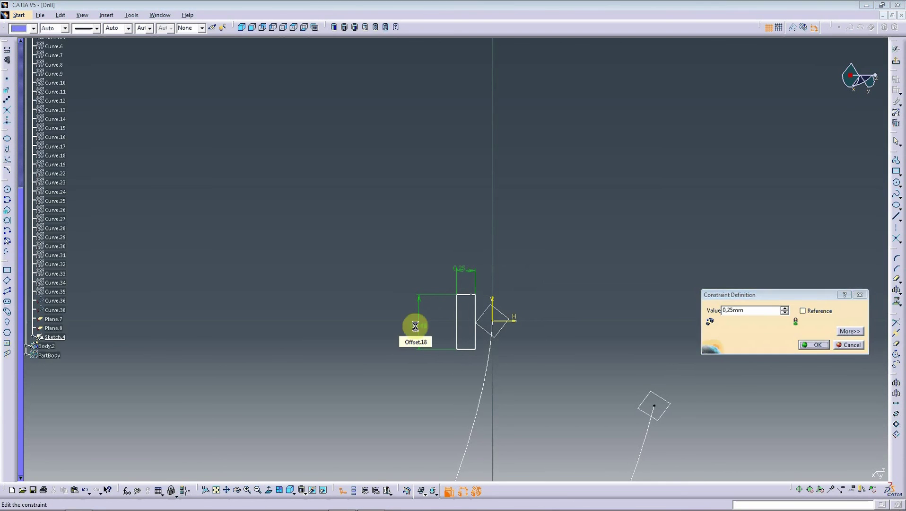
key(Return)
scroll(421, 227, up, 3)
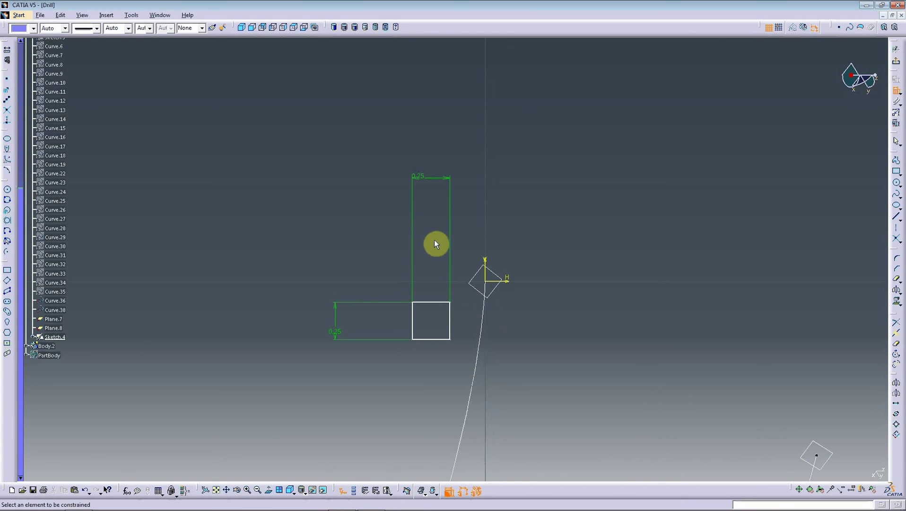
key(Escape)
drag(440, 340, 492, 300)
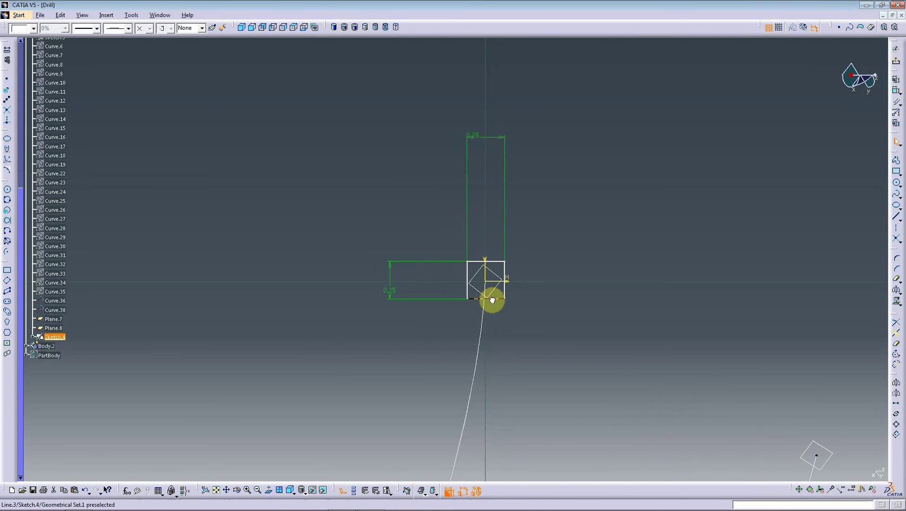
scroll(528, 318, up, 2)
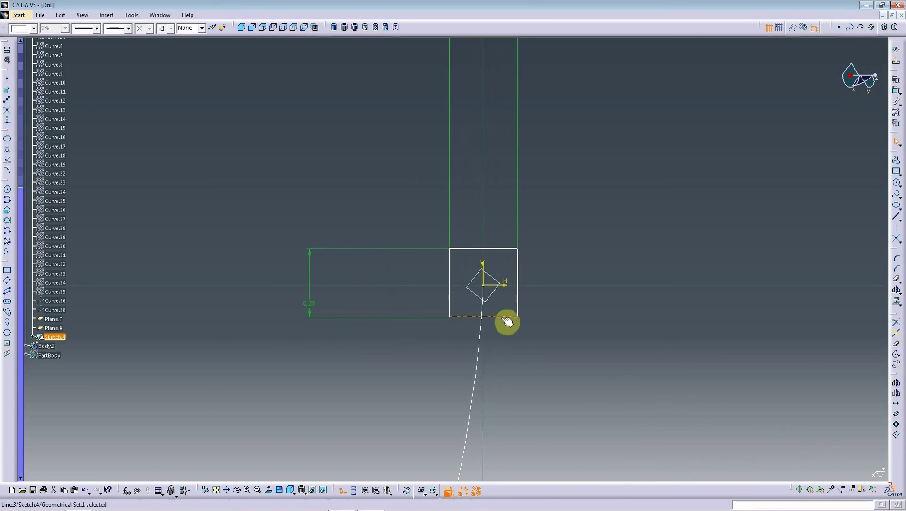
- Make the square's top and bottom edges symmetric about the H axis
ctrl+click(503, 284)
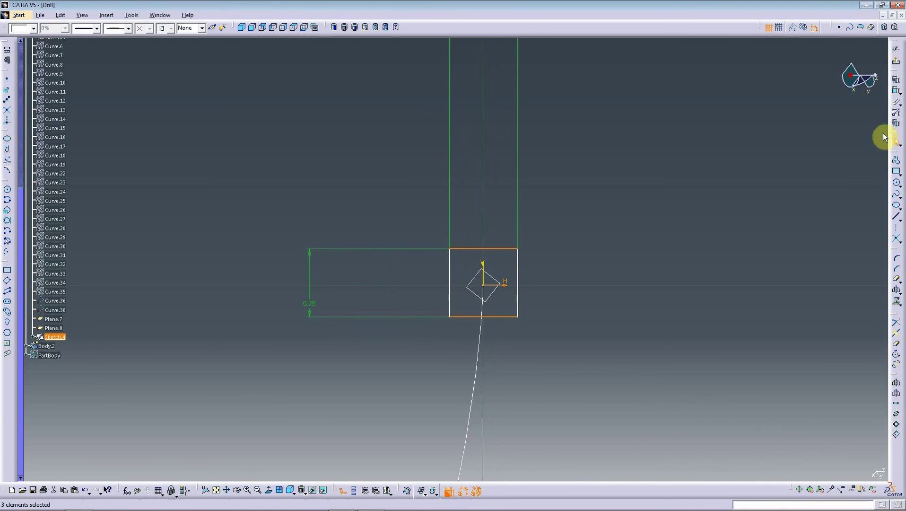
click(895, 160)
click(780, 430)
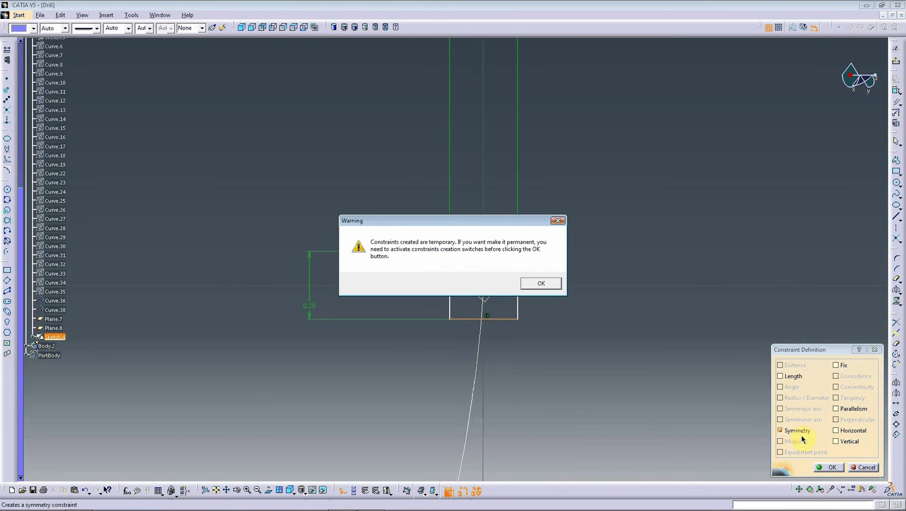
click(539, 284)
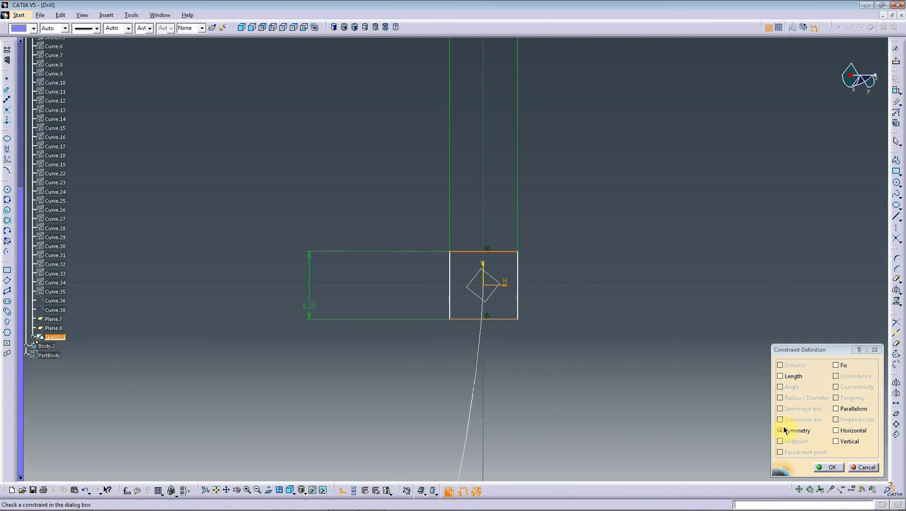
click(829, 467)
- Make the square's left and right edges symmetric about the V axis
click(522, 302)
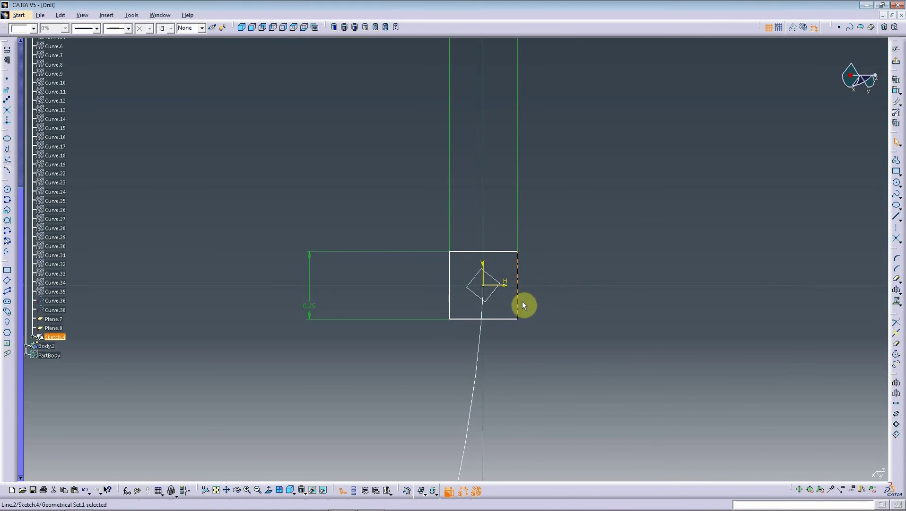
ctrl+click(452, 291)
click(899, 83)
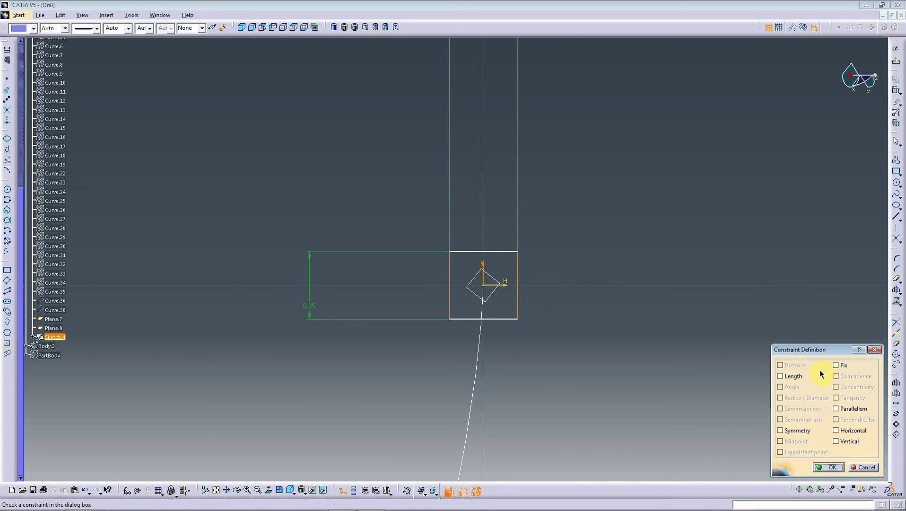
click(781, 430)
click(539, 283)
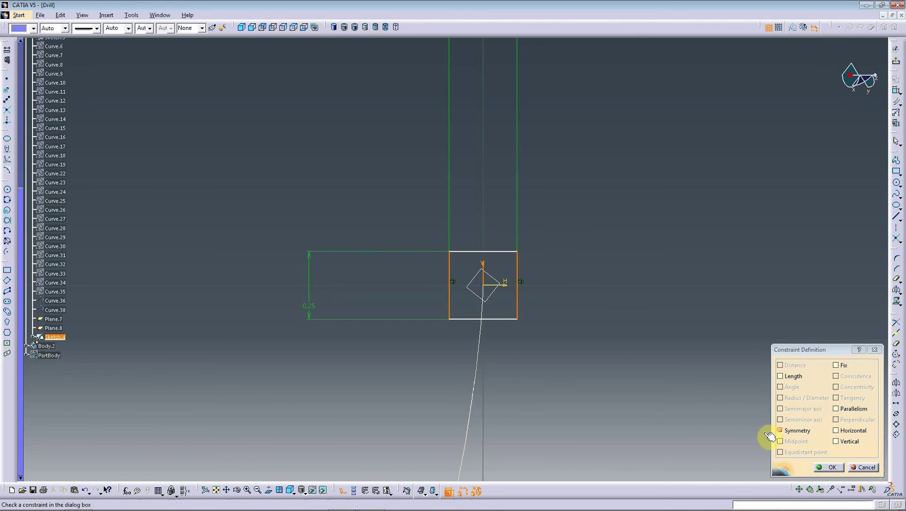
click(830, 467)
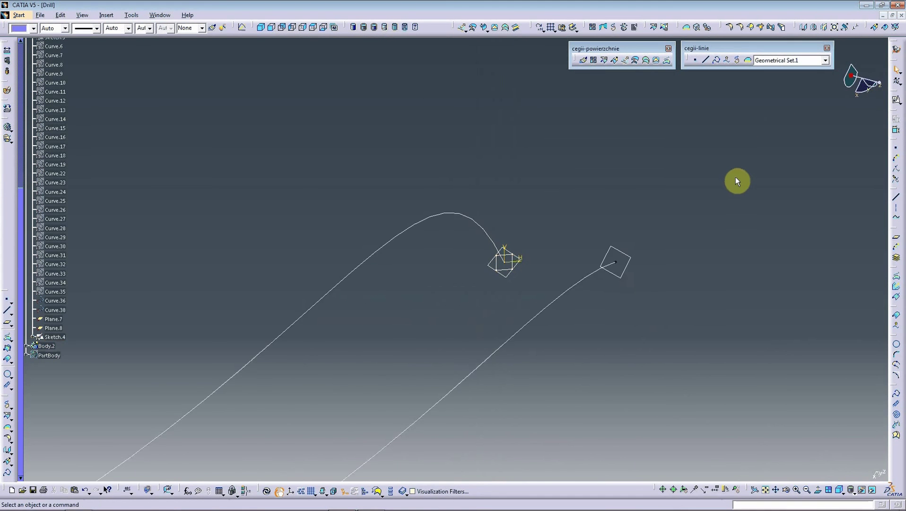
- Position Sketch.5 on Plane.8 with origin at Curve.36/Vertex.1 and reversed, swapped H/V axes
click(896, 81)
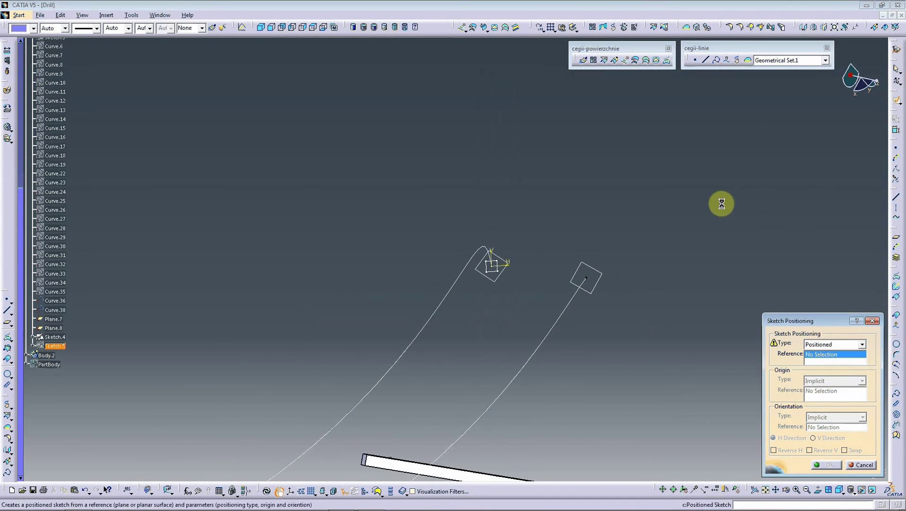
click(590, 293)
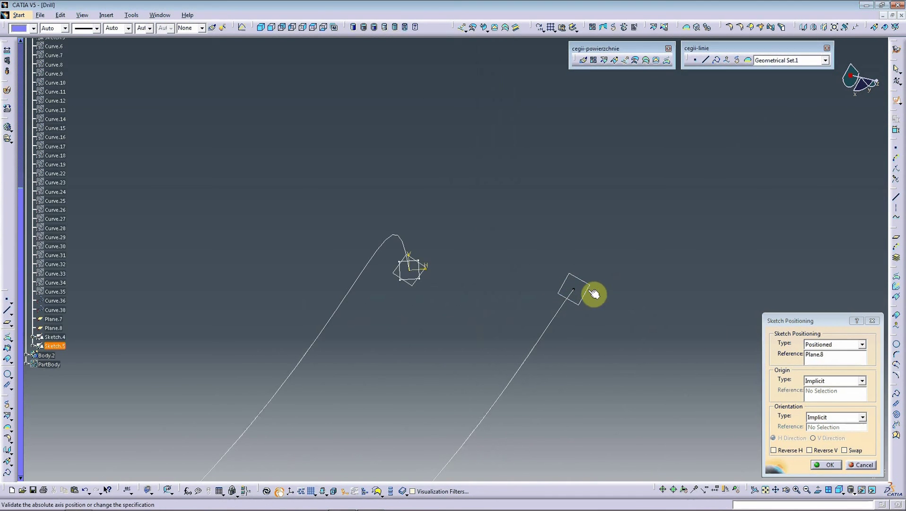
click(829, 383)
click(831, 414)
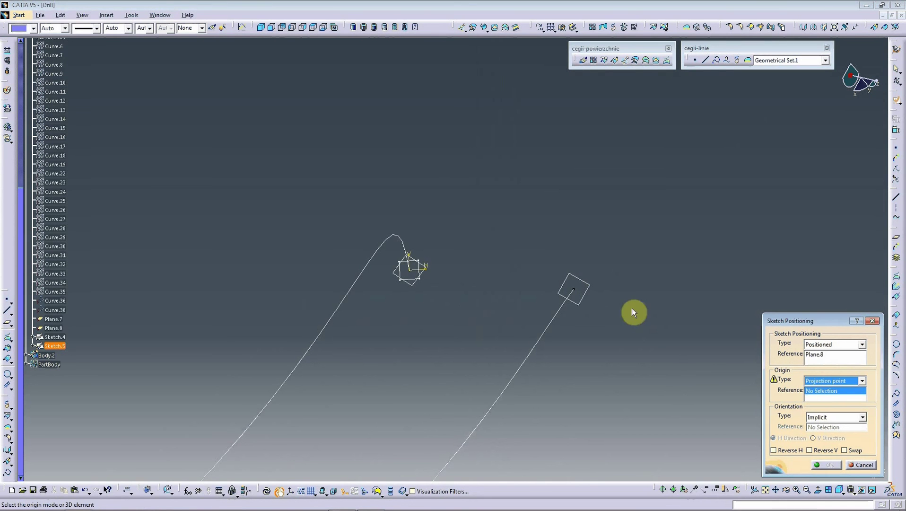
click(578, 292)
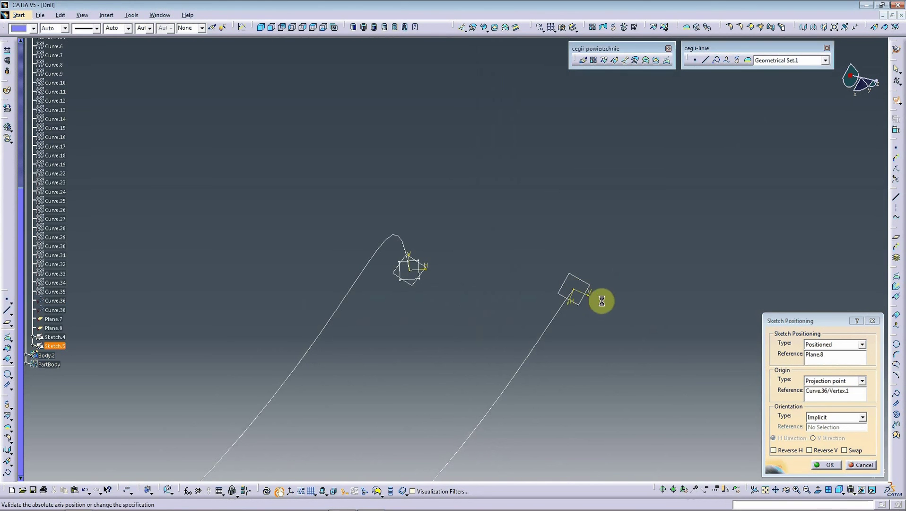
click(847, 452)
click(846, 450)
click(787, 449)
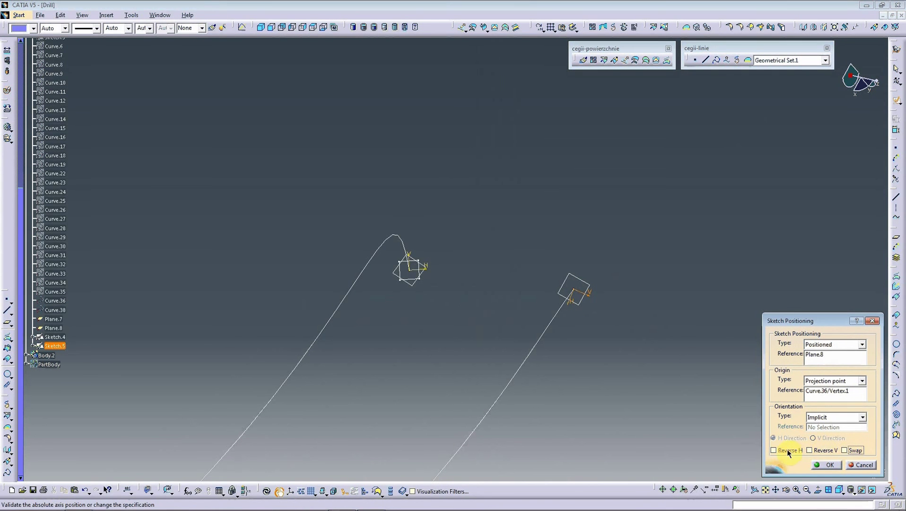
click(828, 465)
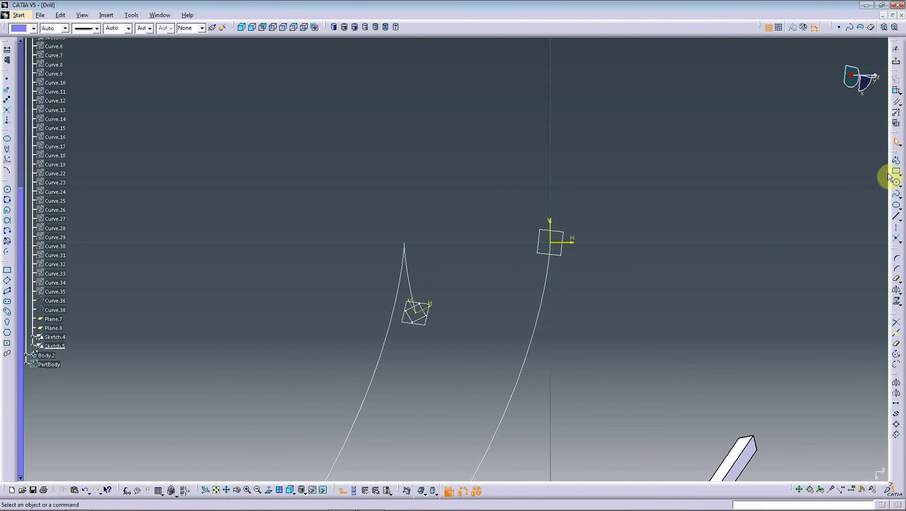
- Draw a rectangle near the origin of Sketch.5
click(896, 174)
scroll(649, 222, up, 3)
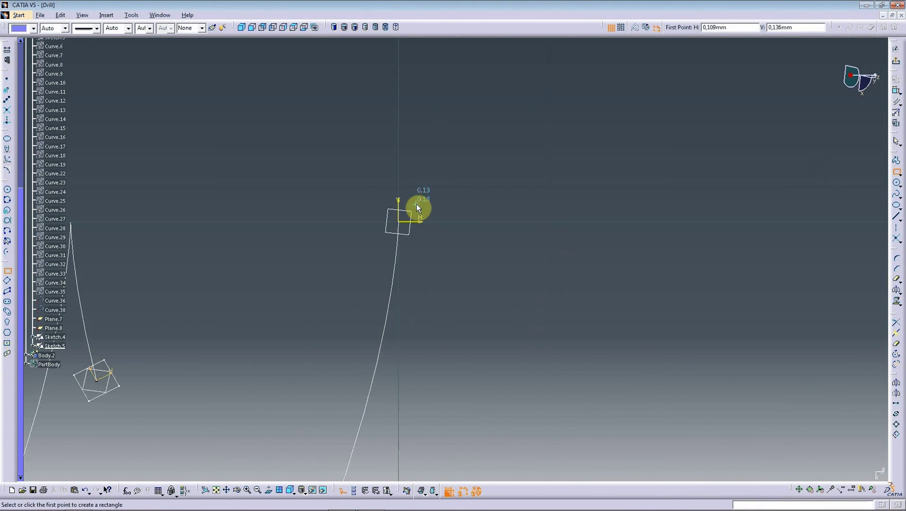
click(361, 192)
click(441, 249)
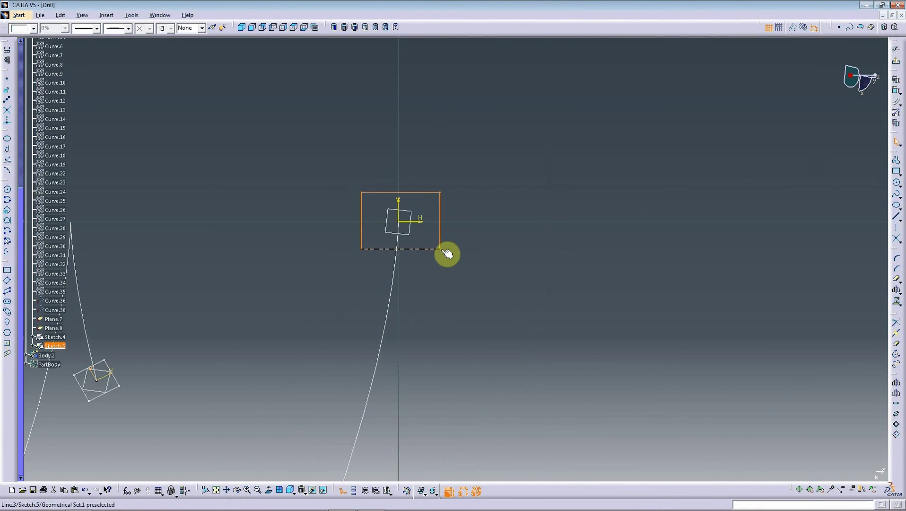
- Constrain the rectangle's width and height to 0.25, making it a square
click(895, 91)
click(441, 214)
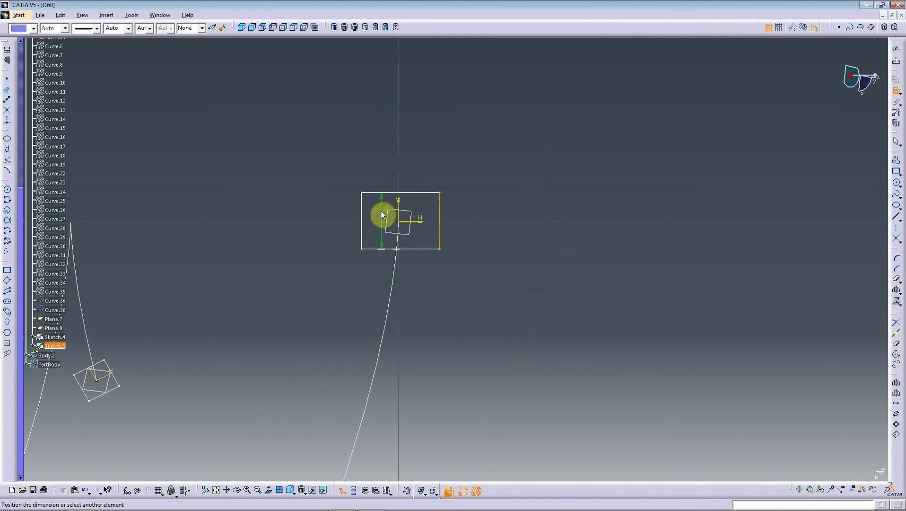
click(368, 218)
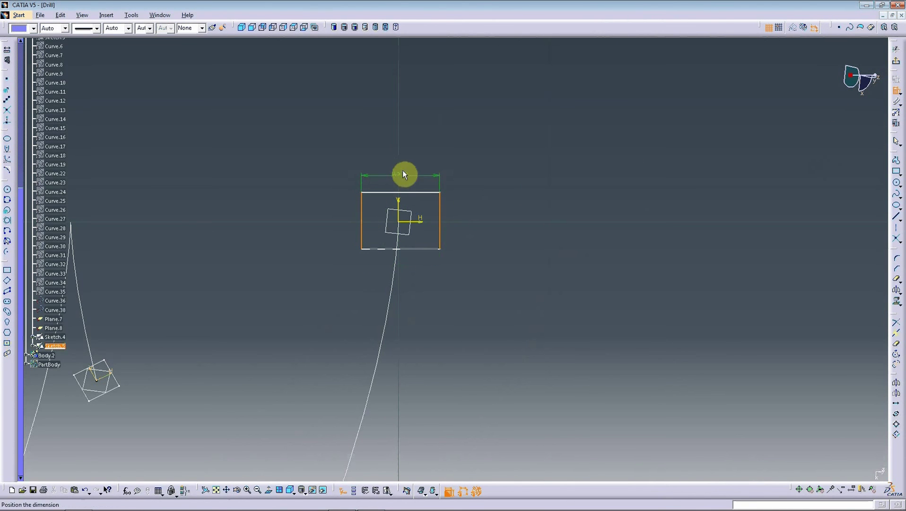
double_click(406, 173)
text(0,2)
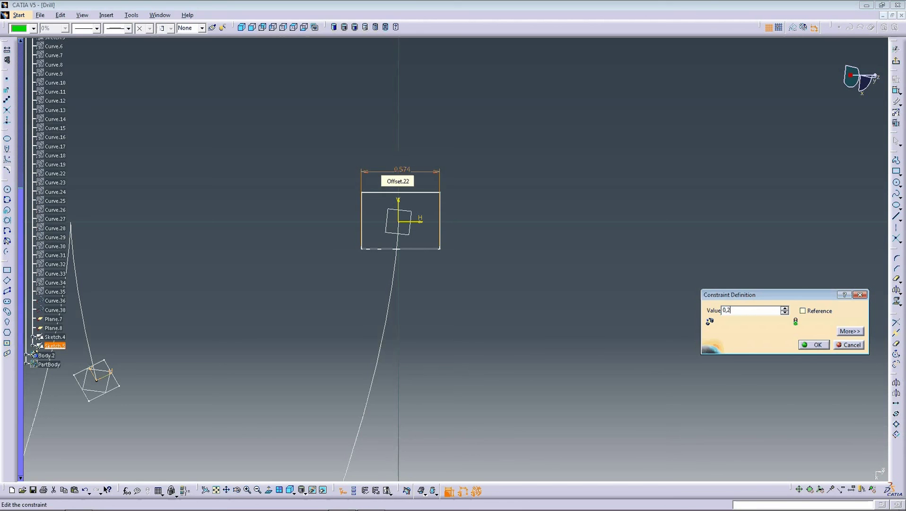
text(5)
key(Return)
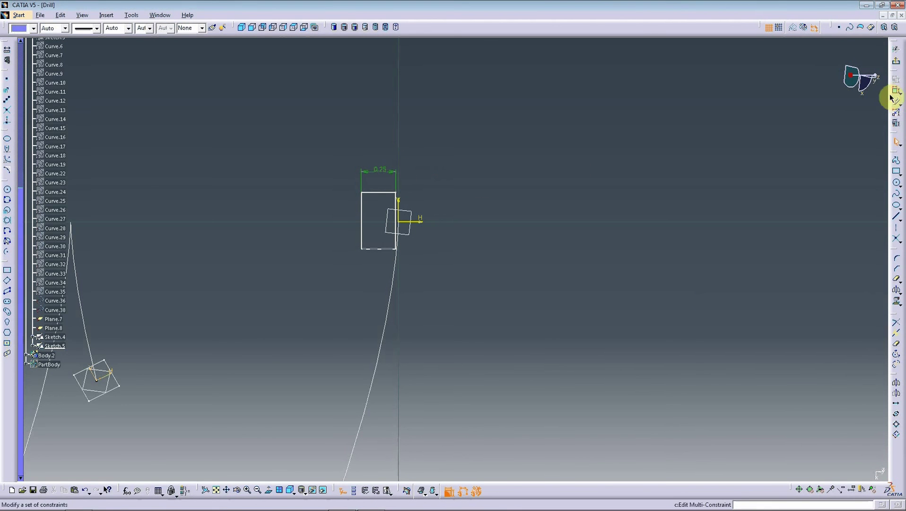
click(896, 94)
click(380, 193)
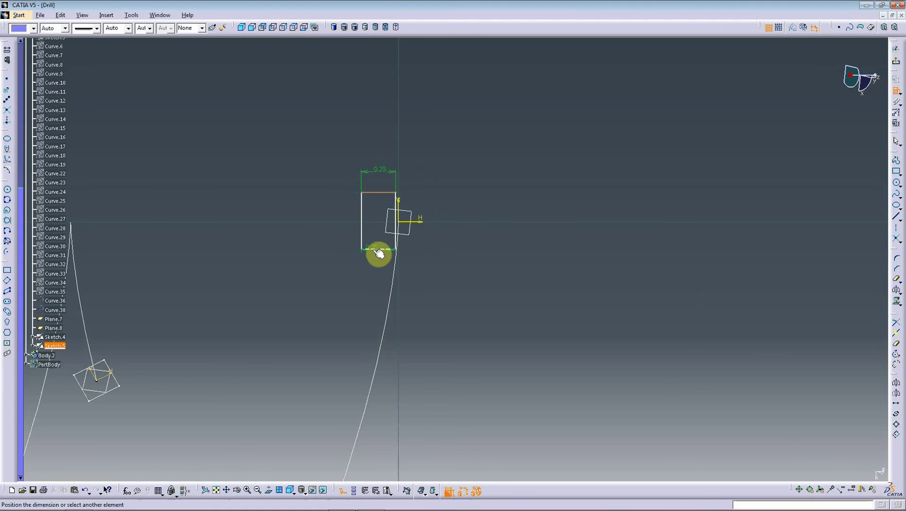
double_click(323, 222)
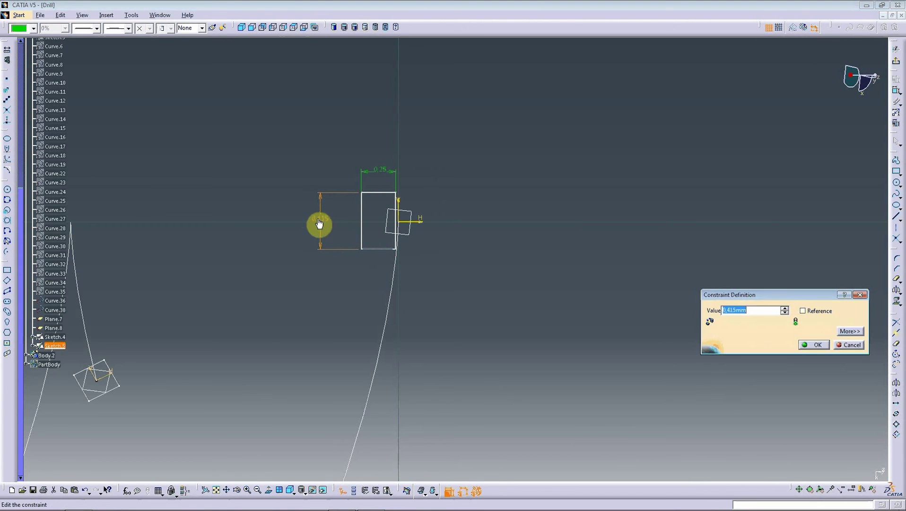
key(Return)
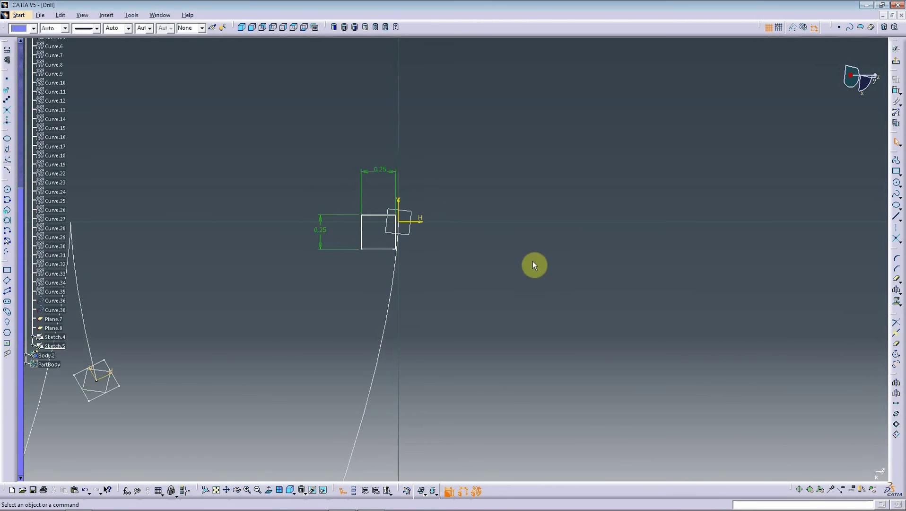
- Move the square onto the origin and make its top and bottom edges symmetric about the axis
drag(376, 271, 419, 257)
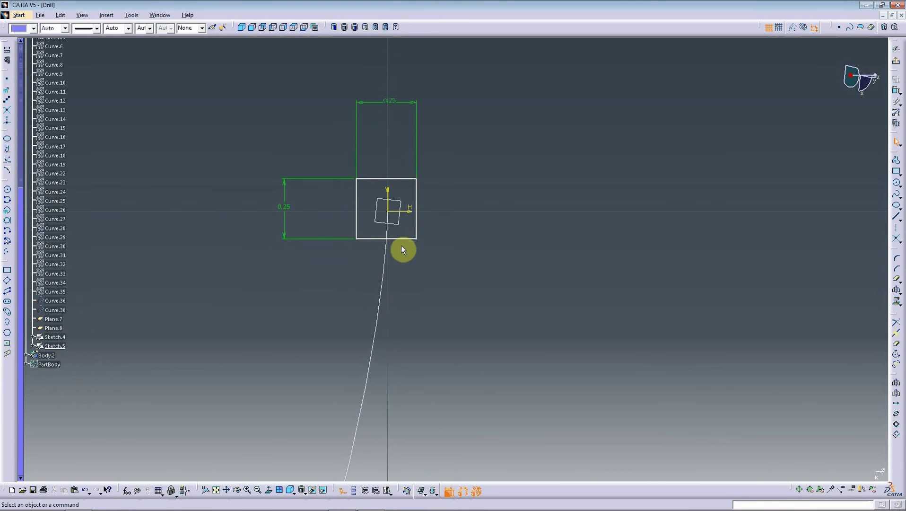
click(403, 239)
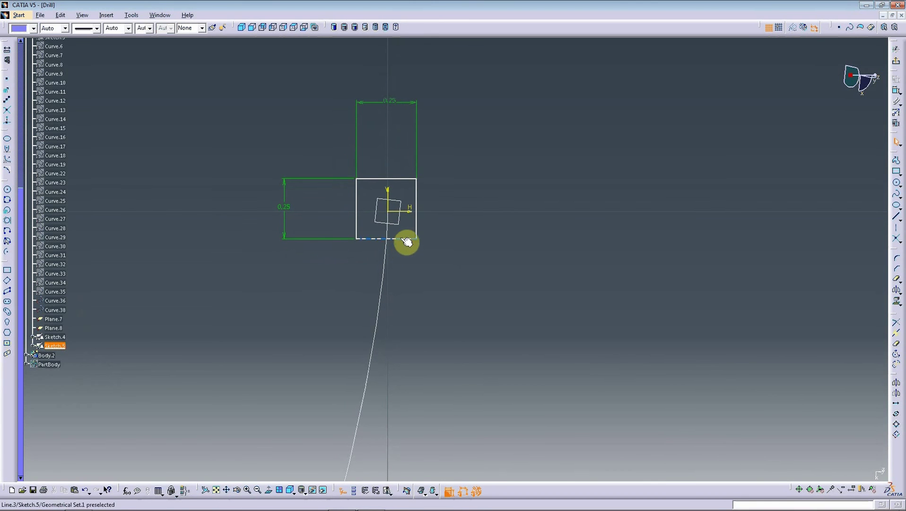
ctrl+click(407, 185)
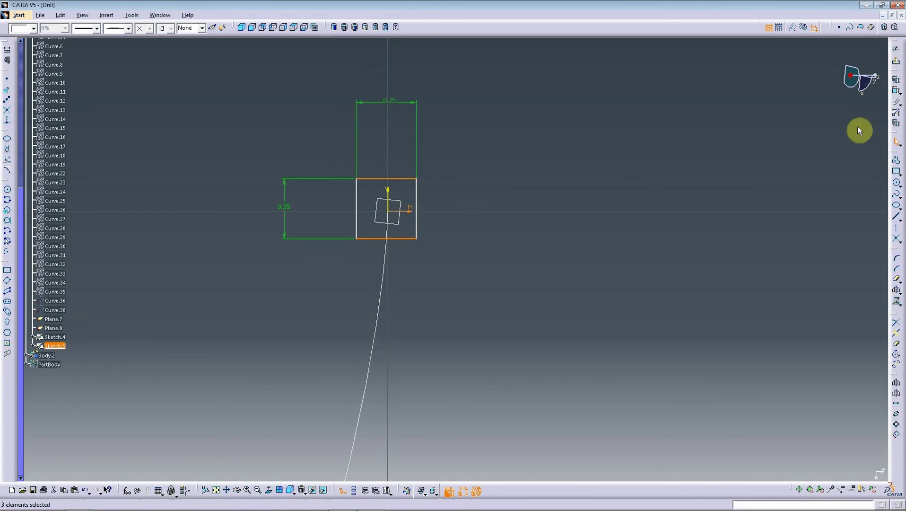
click(898, 90)
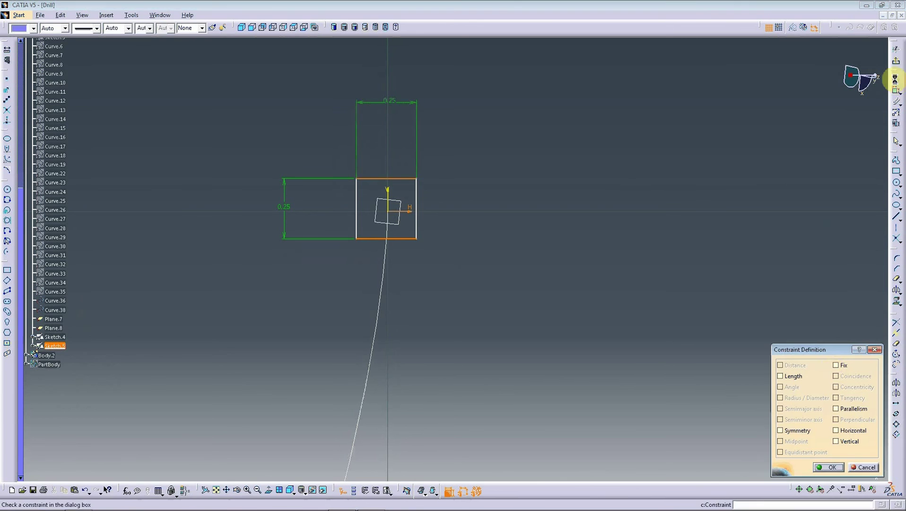
click(791, 432)
click(540, 285)
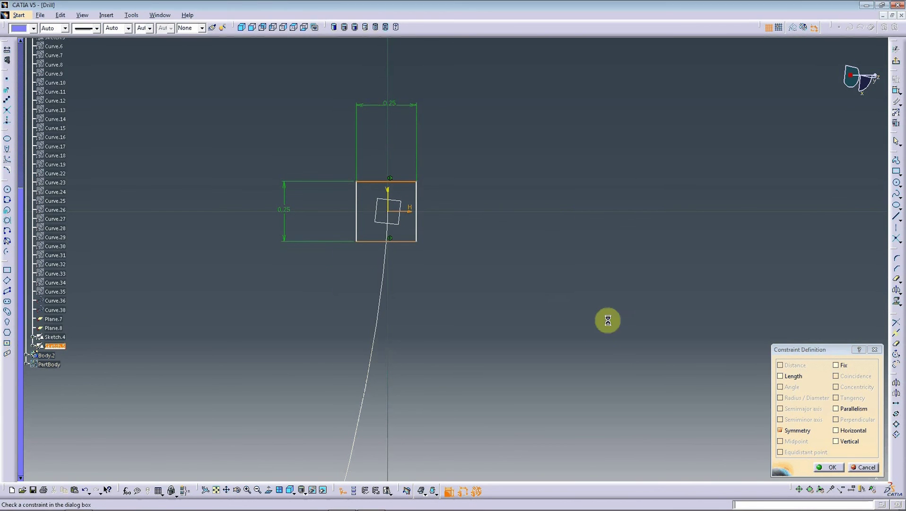
click(828, 467)
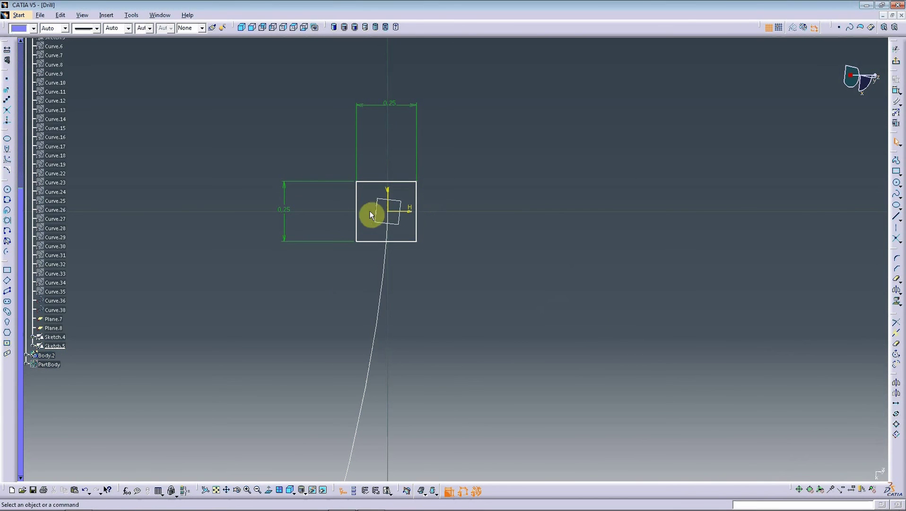
- Make the square's left and right edges symmetric, then exit the sketch
click(356, 194)
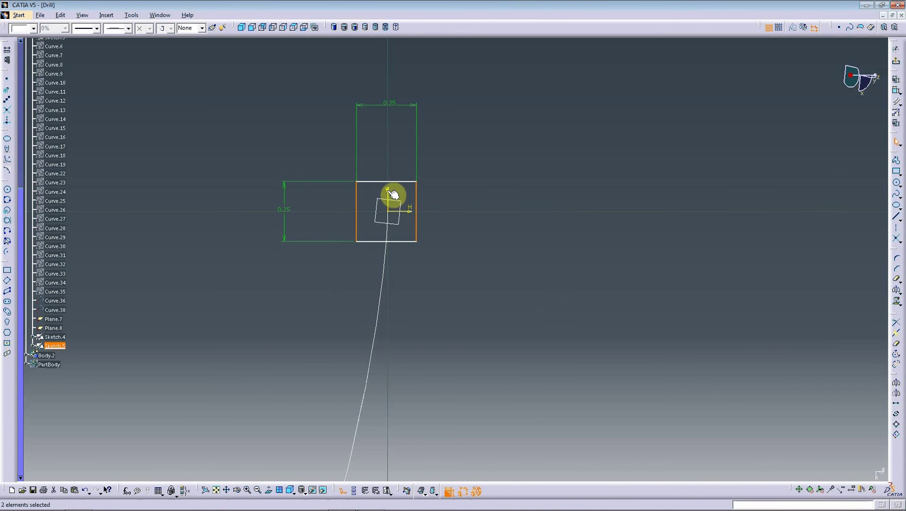
click(896, 79)
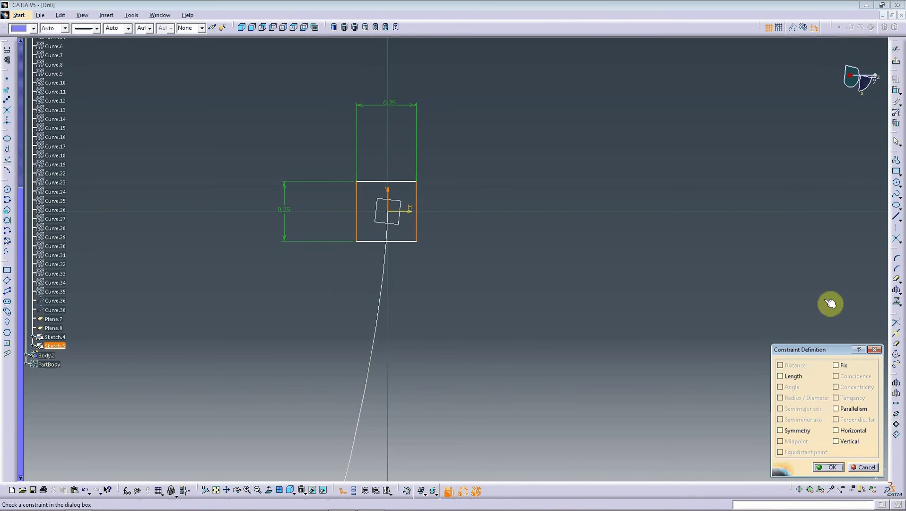
click(794, 432)
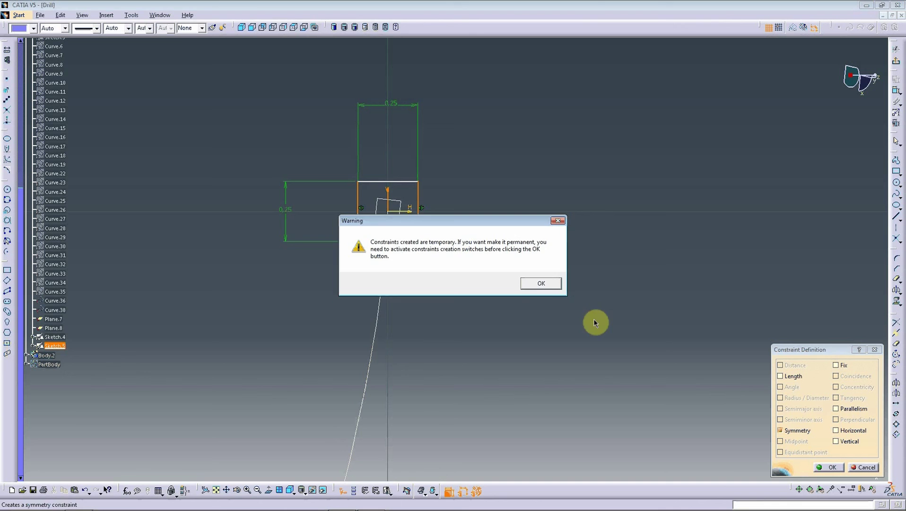
click(542, 284)
click(829, 467)
click(896, 60)
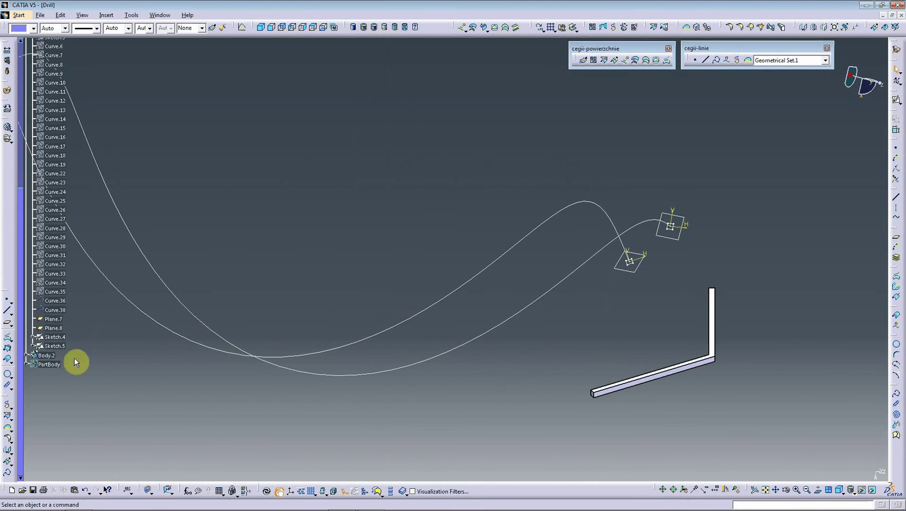
- Make Body.2 the in-work object, switch to Part Design, and start a Rib feature
right_click(45, 358)
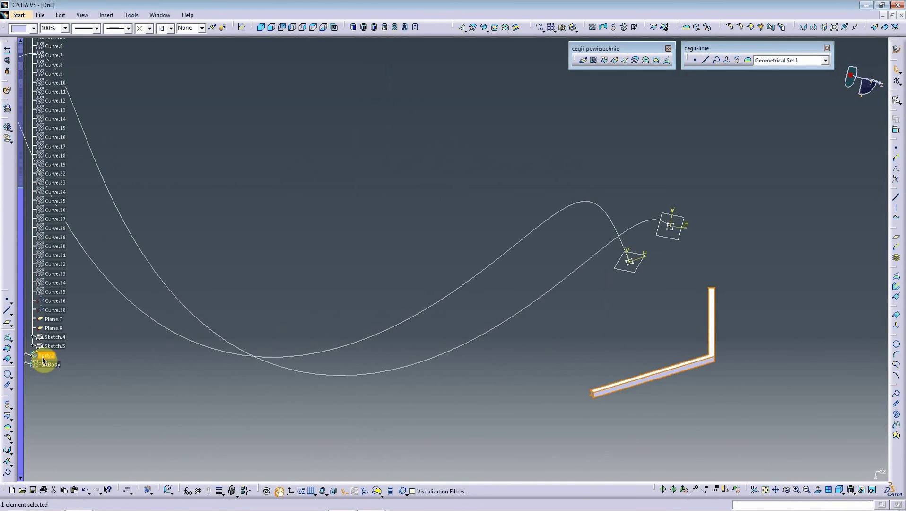
click(68, 404)
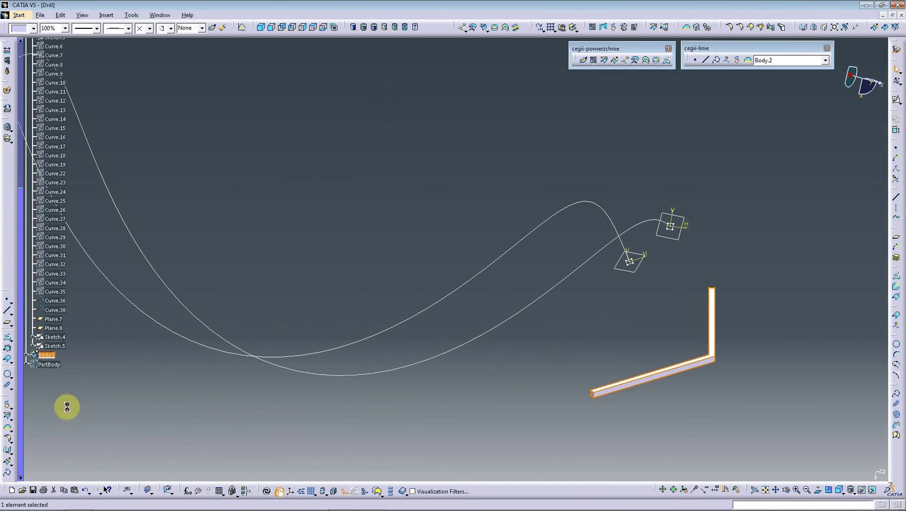
click(898, 52)
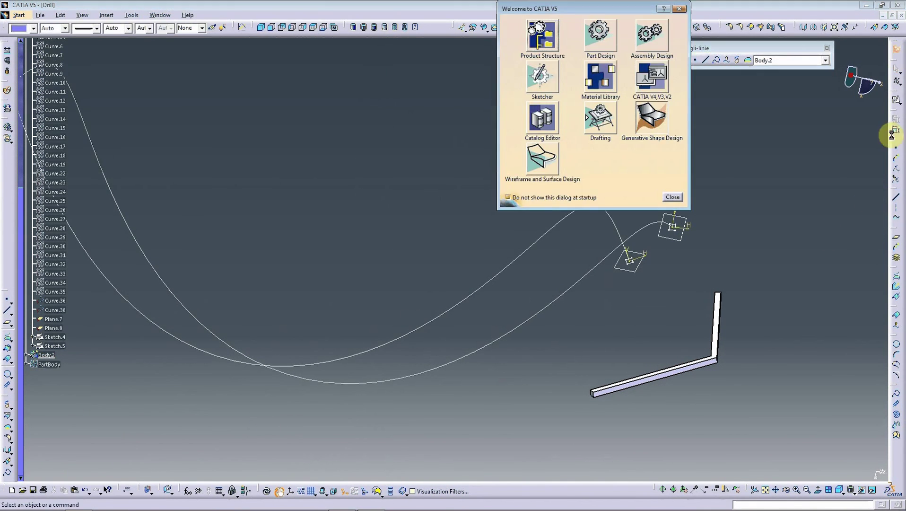
click(650, 78)
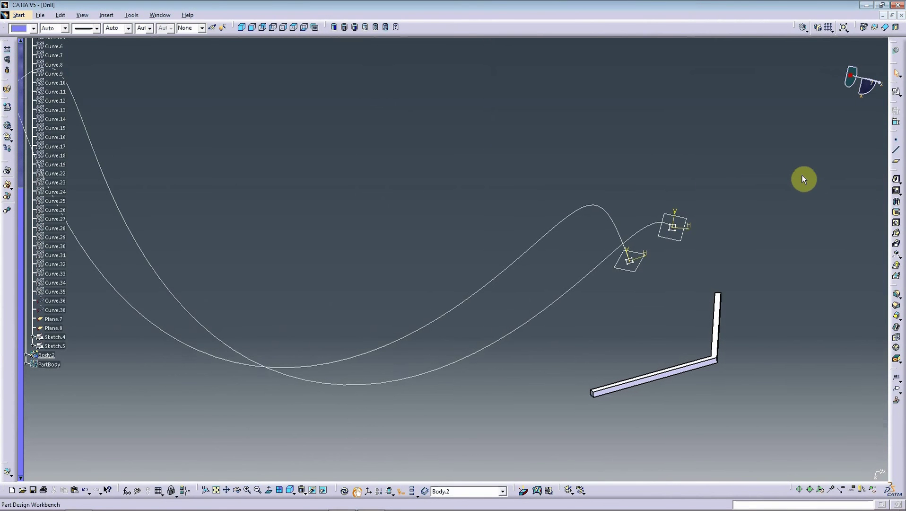
click(897, 237)
scroll(646, 282, up, 2)
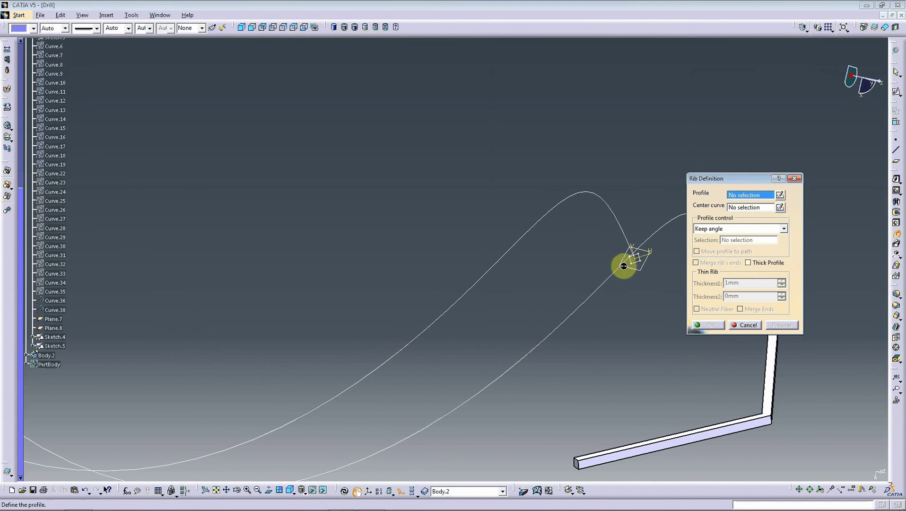
- Create the first rib by sweeping Sketch.4 along Curve.38
click(642, 265)
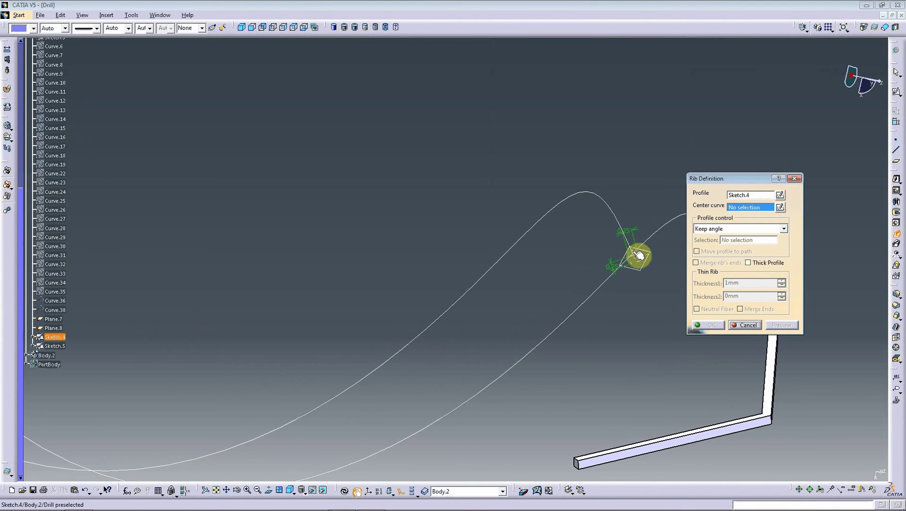
click(621, 227)
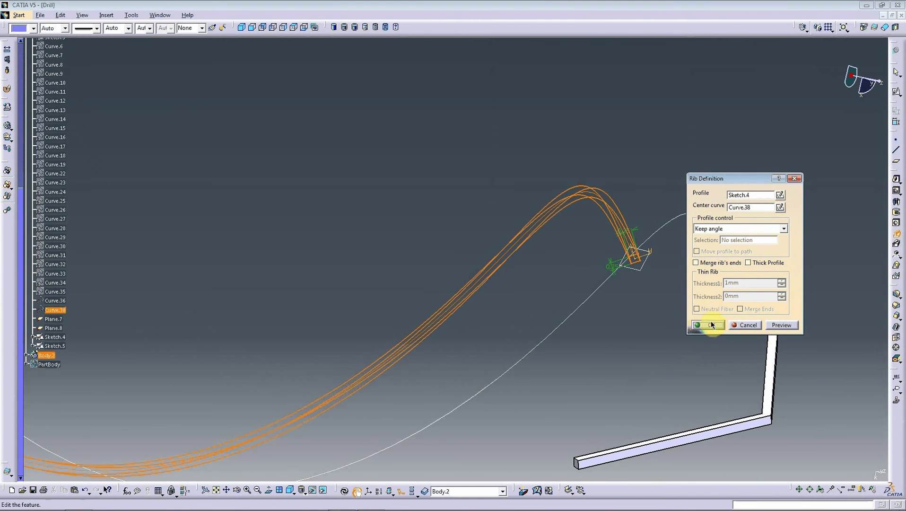
click(712, 324)
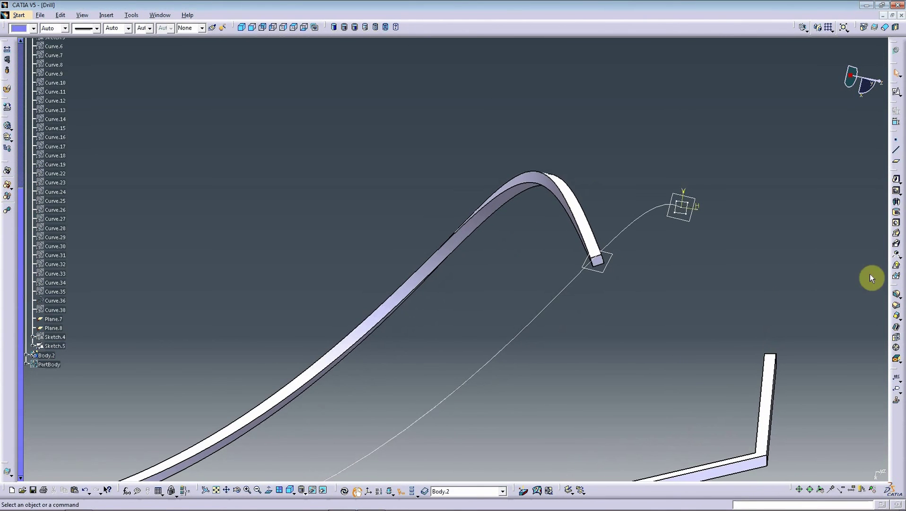
- Create the second rib by sweeping Sketch.5 along the second helix curve
click(897, 238)
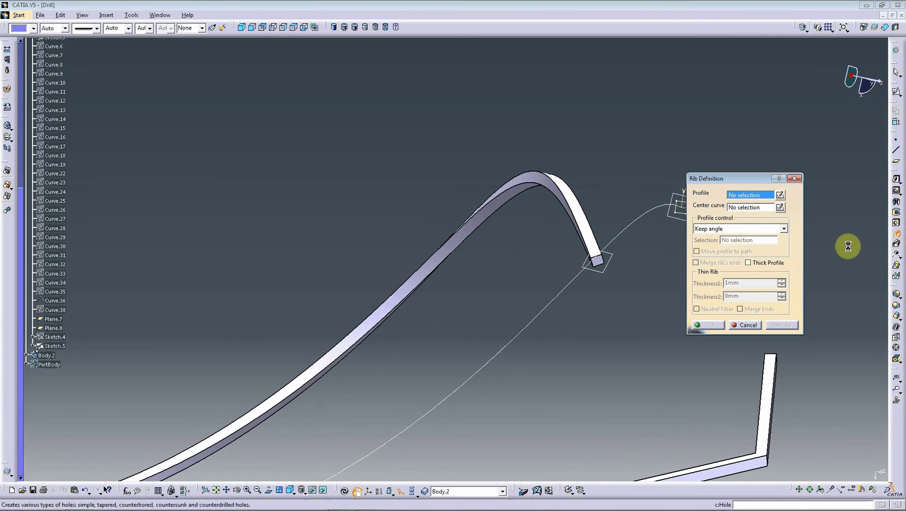
mouse_move(845, 245)
ctrl+middle_down()
mouse_move(627, 233)
mouse_move(604, 218)
ctrl+middle_up()
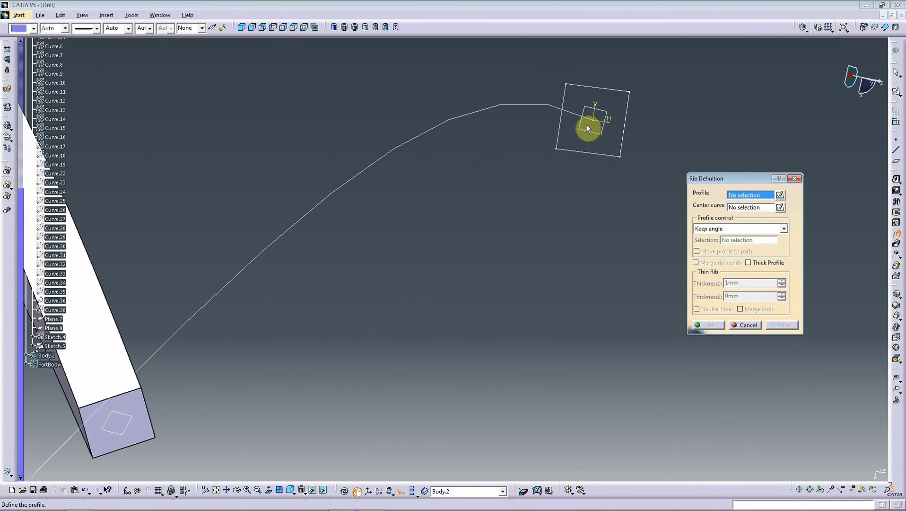
click(588, 157)
click(540, 106)
click(708, 325)
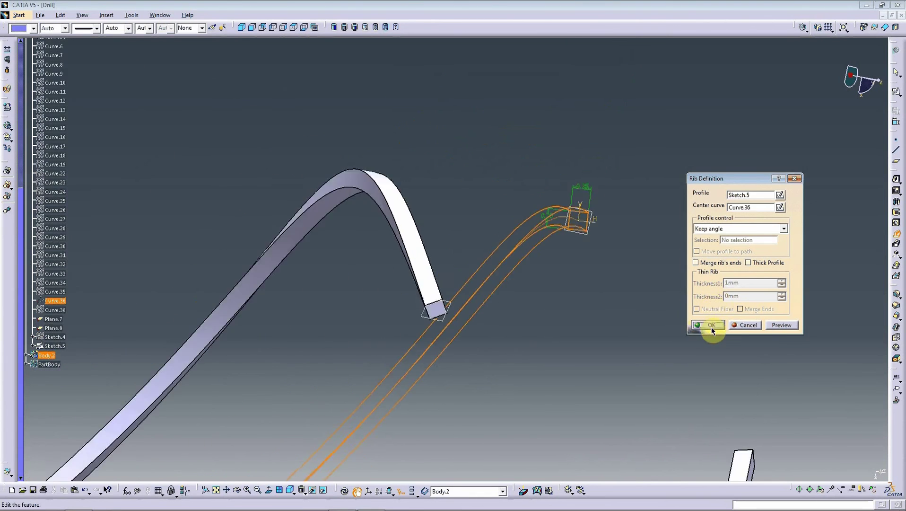
click(57, 323)
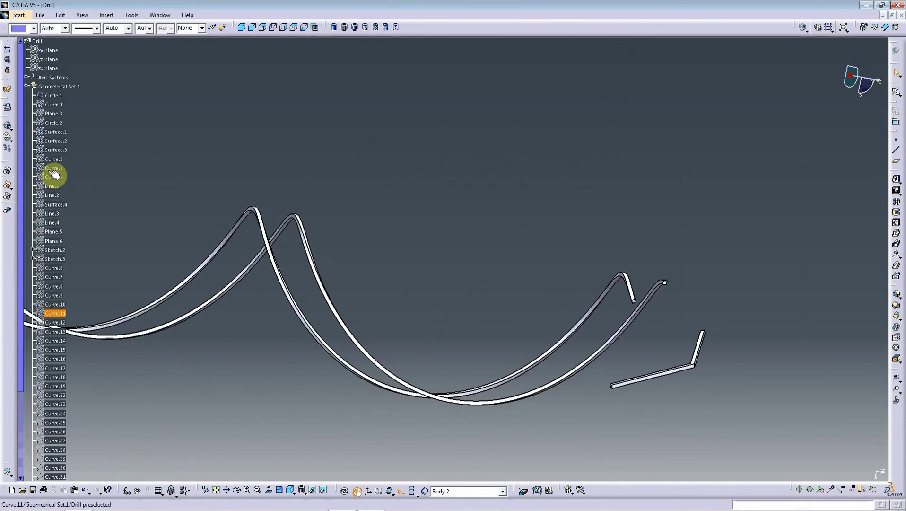
- Hide Geometrical Set.1 and rotate the view to show the solid drill from the side
click(29, 88)
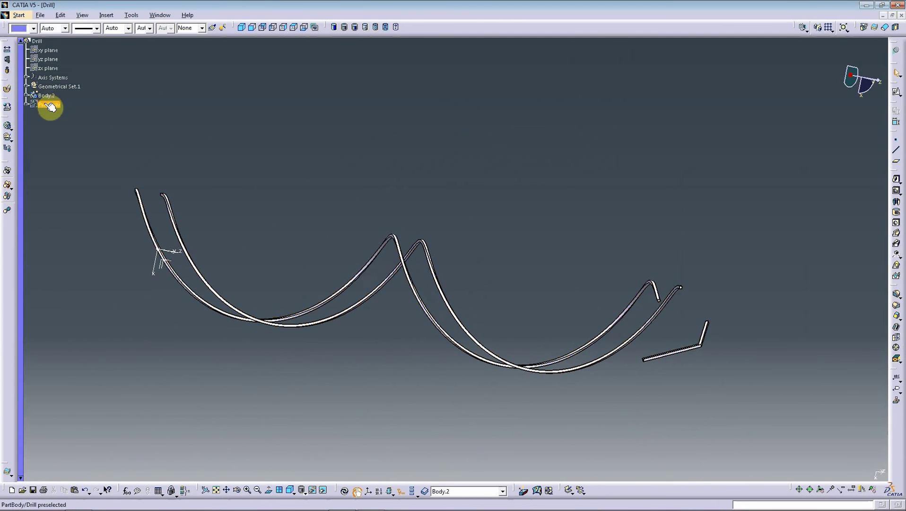
mouse_move(358, 180)
middle_down()
mouse_move(414, 428)
mouse_move(412, 406)
mouse_move(365, 365)
mouse_move(395, 288)
middle_up()
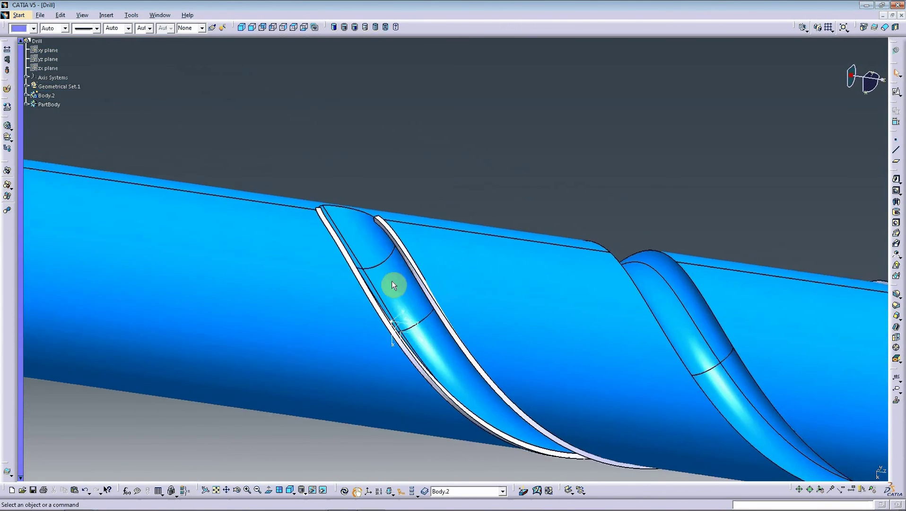
mouse_move(381, 356)
middle_down()
mouse_move(390, 427)
mouse_move(382, 420)
mouse_move(404, 398)
mouse_move(537, 386)
mouse_move(544, 369)
middle_up()
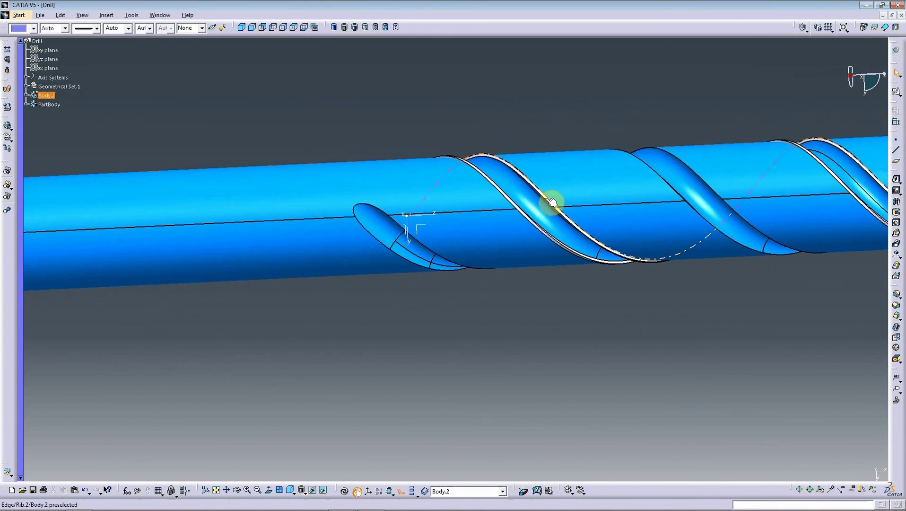
- Make Body.2 the in-work object, expand it, and select Rib.1
right_click(49, 95)
click(87, 143)
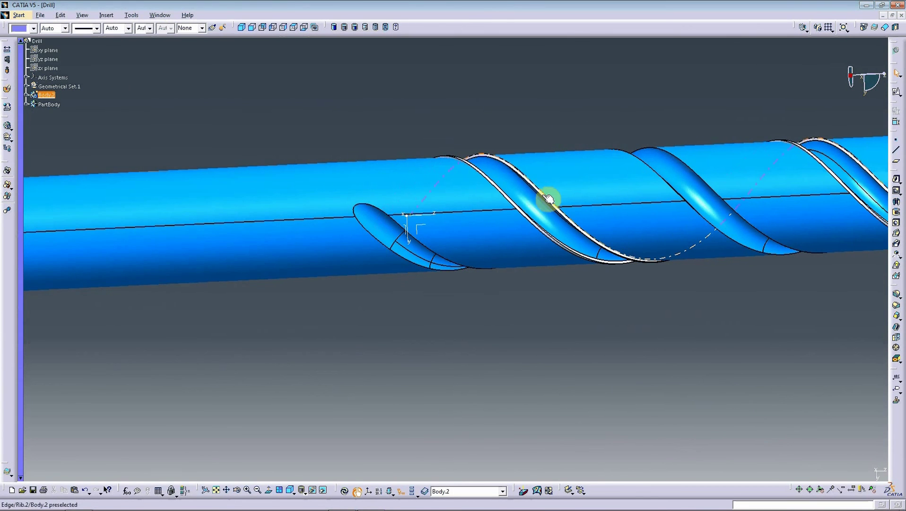
mouse_move(548, 199)
middle_down()
mouse_move(546, 234)
mouse_move(629, 333)
mouse_move(546, 300)
mouse_move(474, 320)
mouse_move(413, 204)
middle_up()
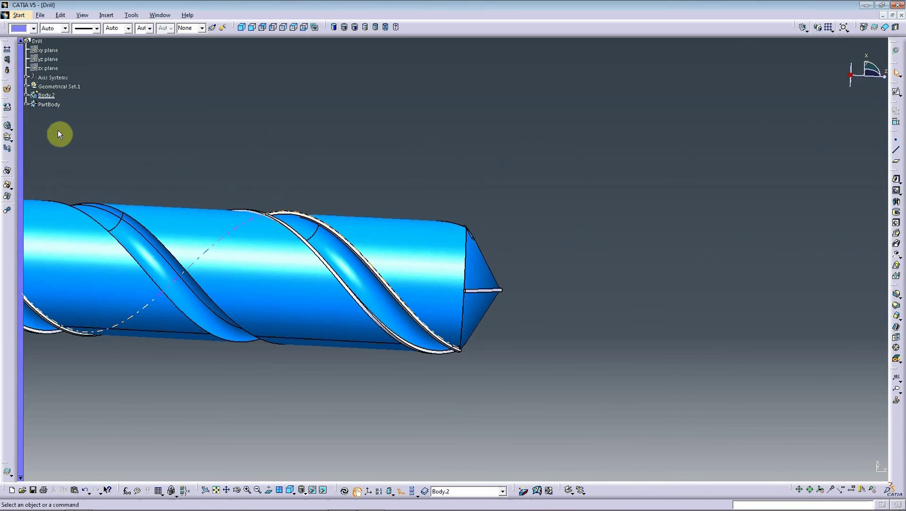
click(26, 95)
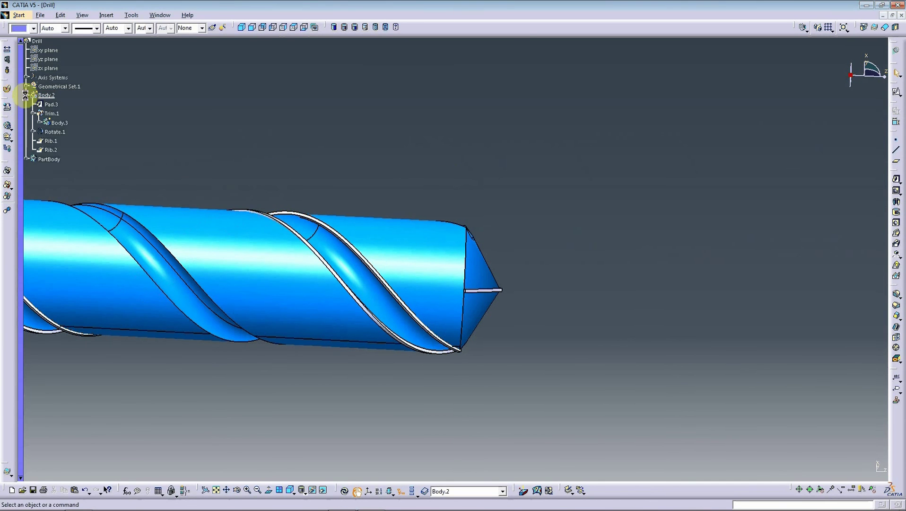
click(51, 141)
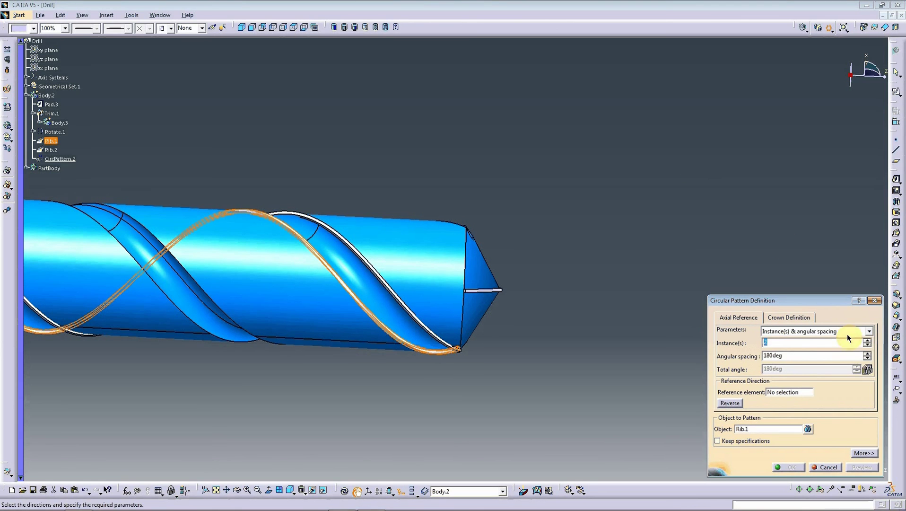
- Pattern Rib.1 as a 2-instance complete crown about the Z Axis
click(798, 331)
click(797, 360)
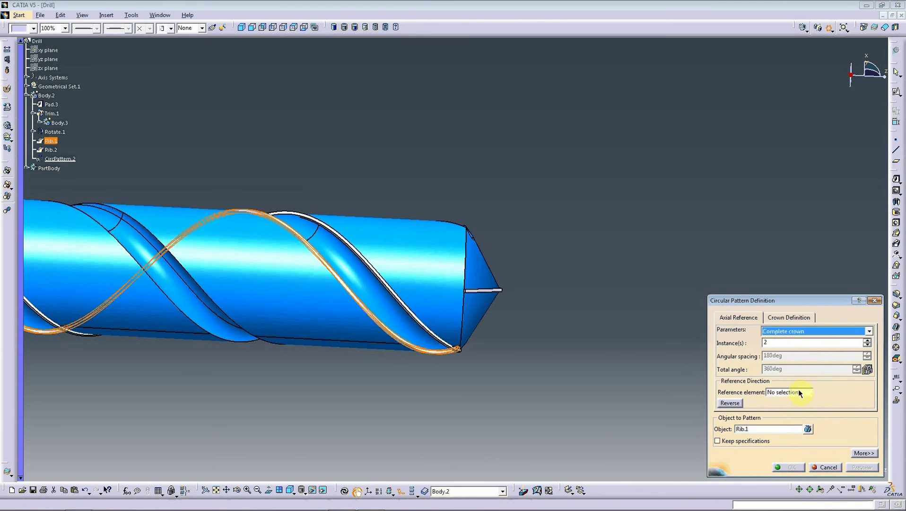
right_click(798, 392)
click(819, 428)
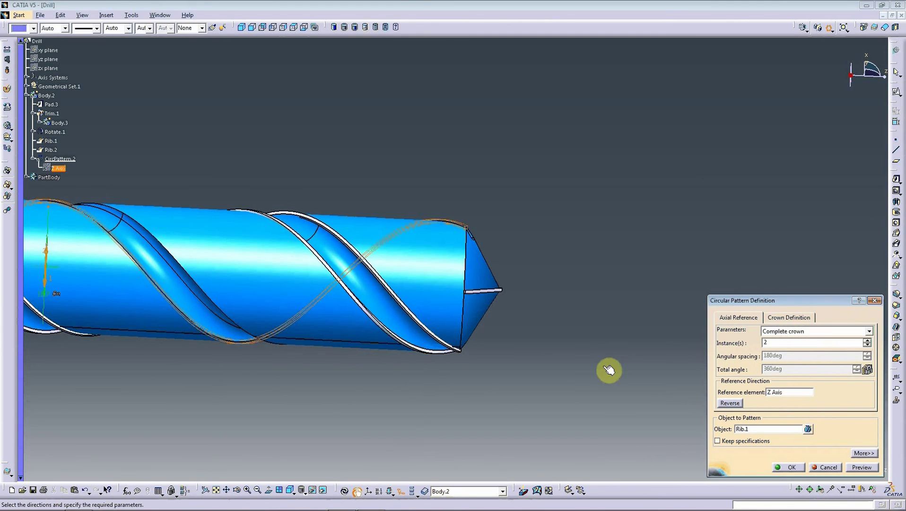
middle_drag(609, 370, 455, 303)
click(786, 467)
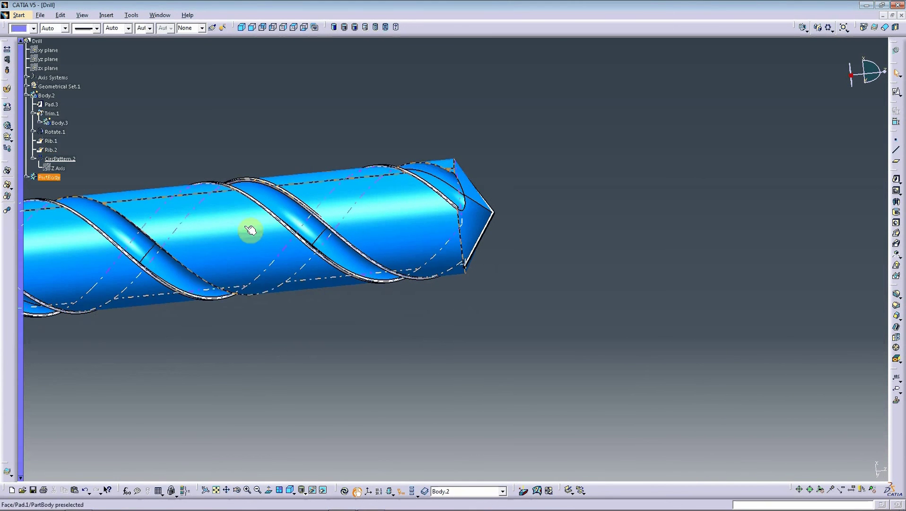
- Pattern Rib.2 as a 2-instance complete crown about the Z Axis
double_click(51, 149)
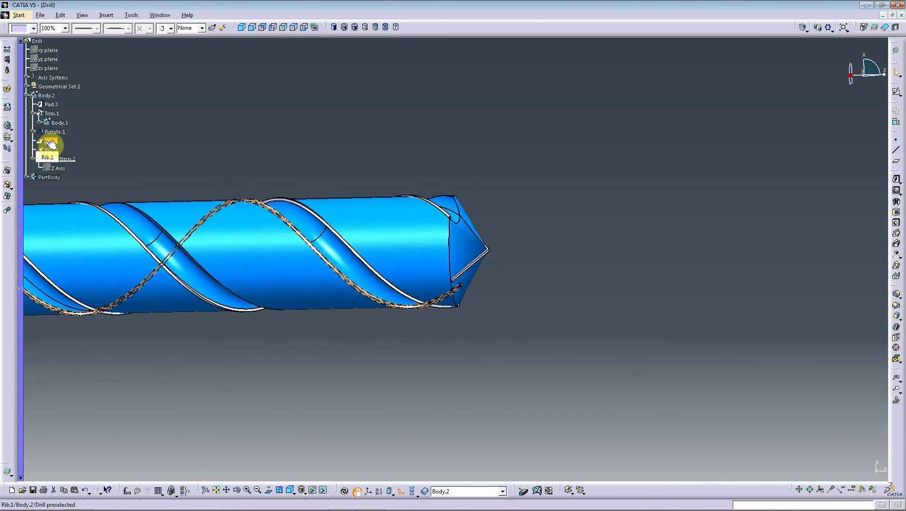
click(51, 141)
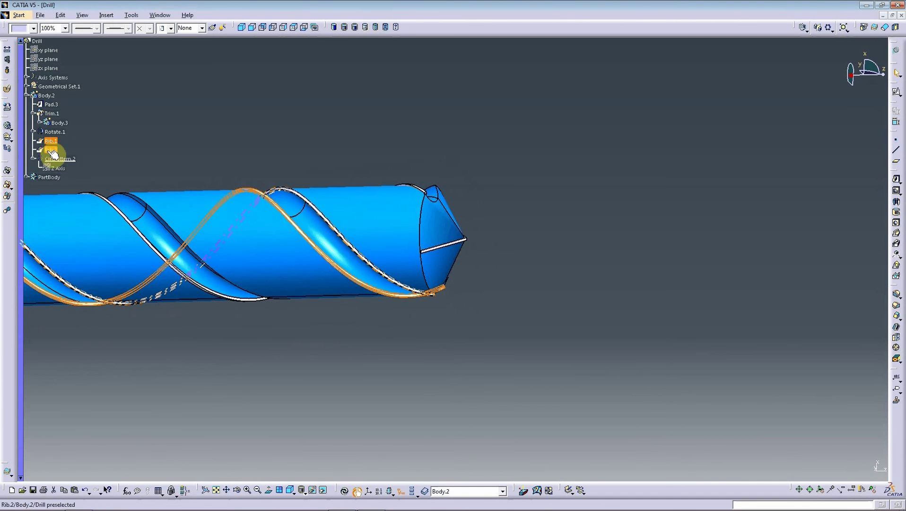
click(51, 150)
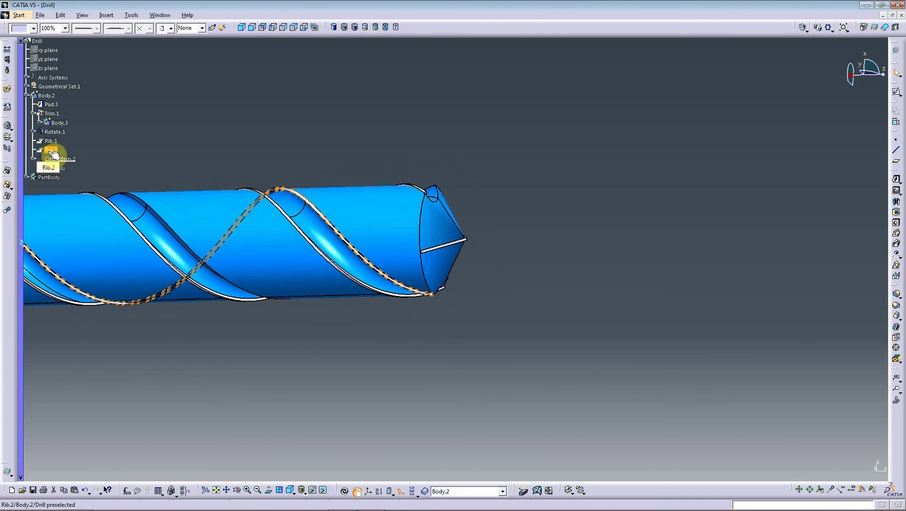
click(827, 29)
click(789, 334)
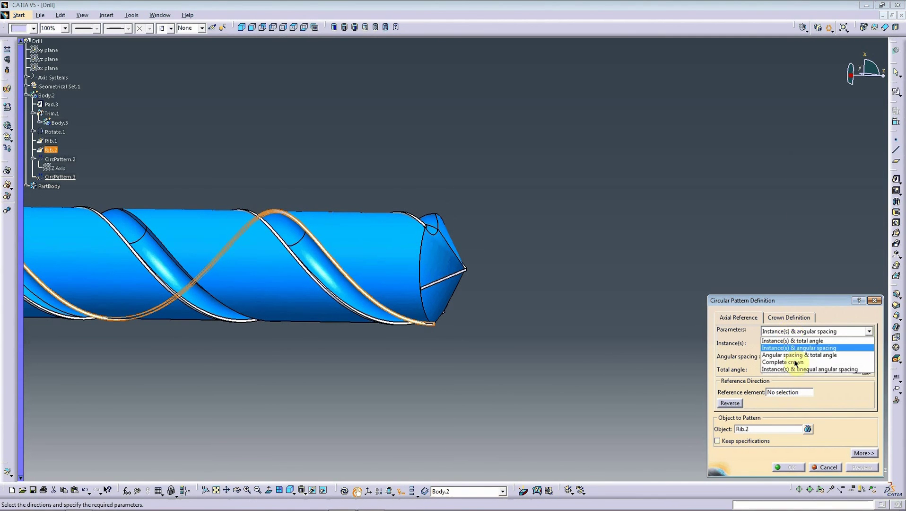
click(796, 362)
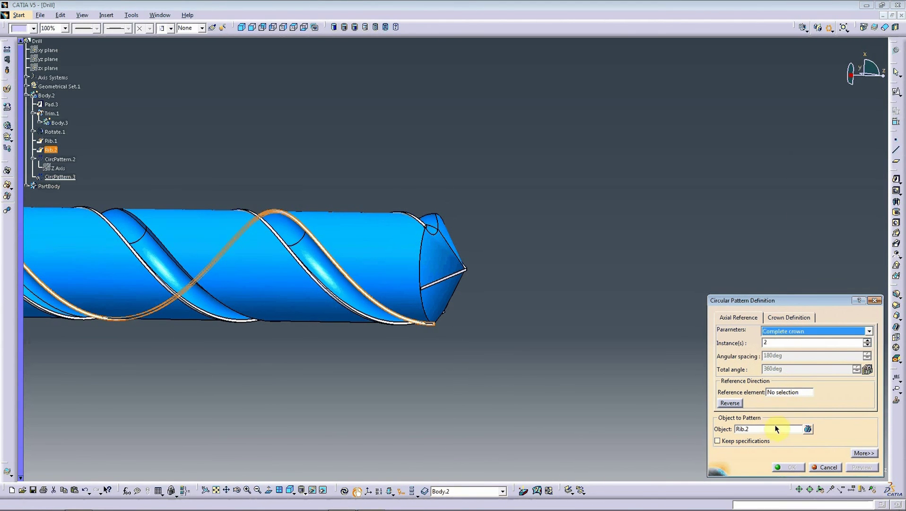
right_click(786, 391)
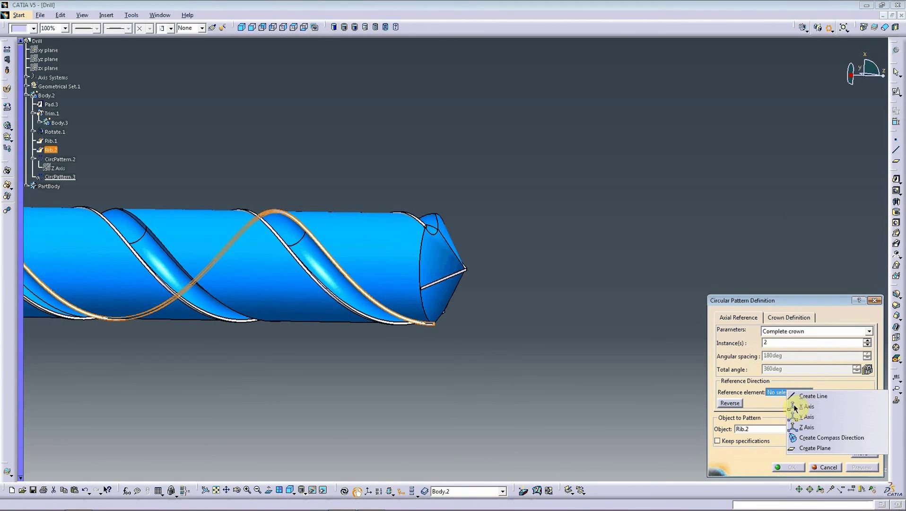
click(805, 427)
click(791, 467)
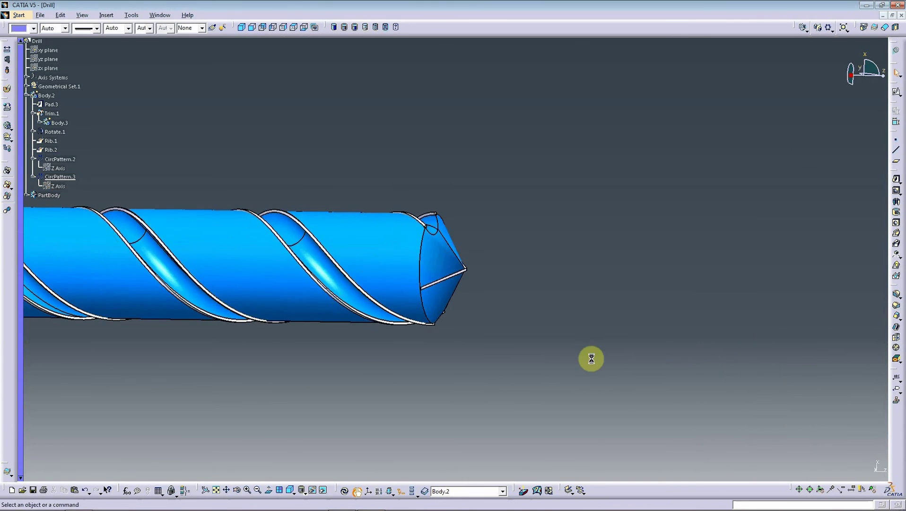
middle_drag(591, 360, 185, 170)
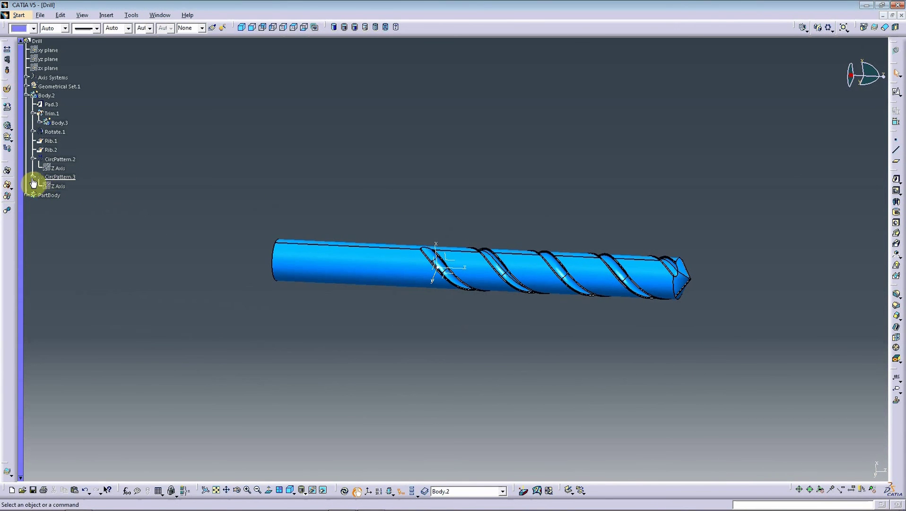
- Collapse Body.2 and give it a blue colour
click(26, 95)
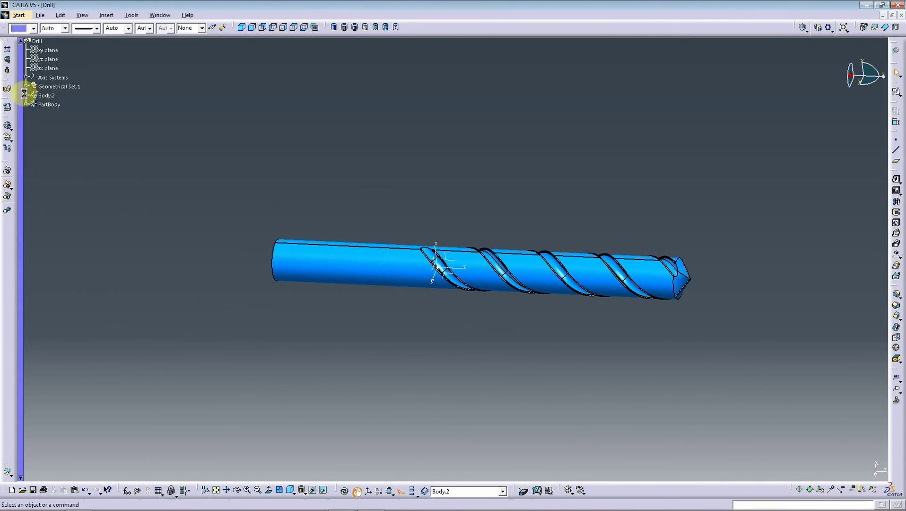
click(46, 95)
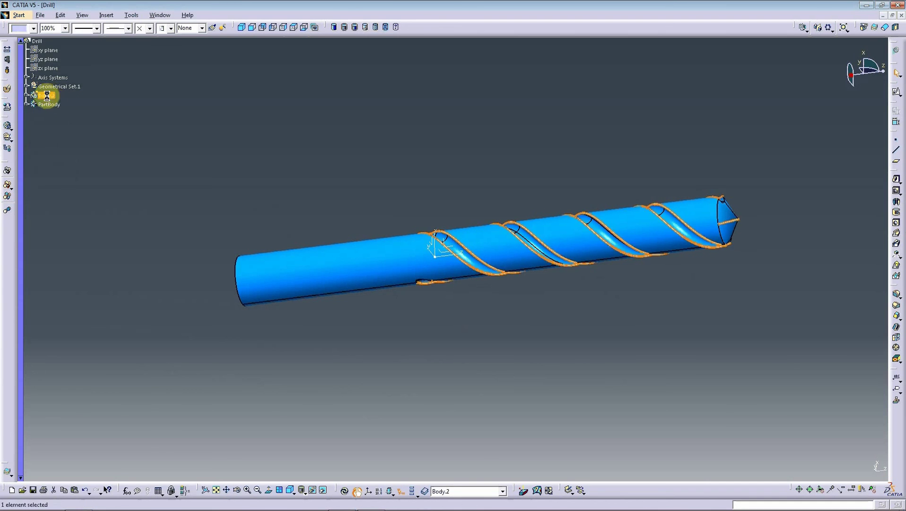
click(33, 29)
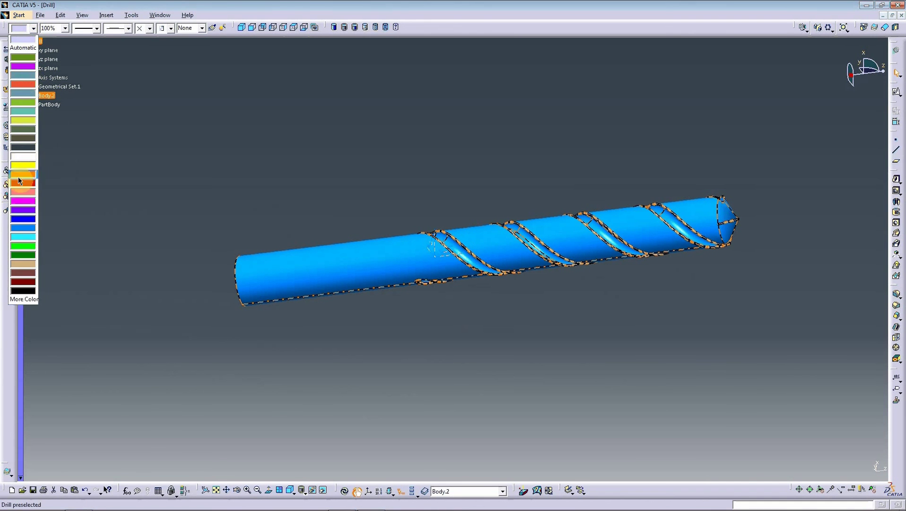
click(21, 216)
- Rotate the drill to expose the flat shank end and select its edge
mouse_move(539, 326)
middle_down()
mouse_move(473, 313)
mouse_move(464, 324)
mouse_move(340, 293)
middle_up()
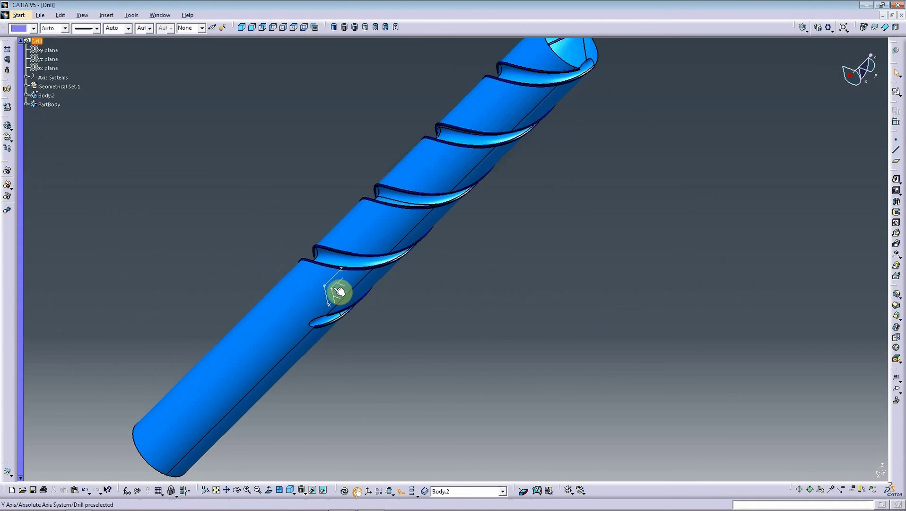
mouse_move(447, 321)
middle_down()
mouse_move(395, 323)
mouse_move(360, 384)
middle_up()
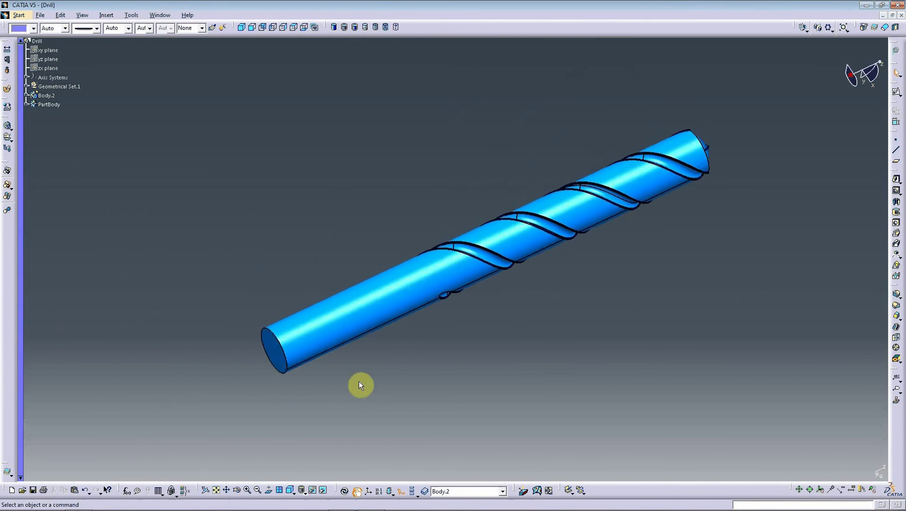
click(315, 337)
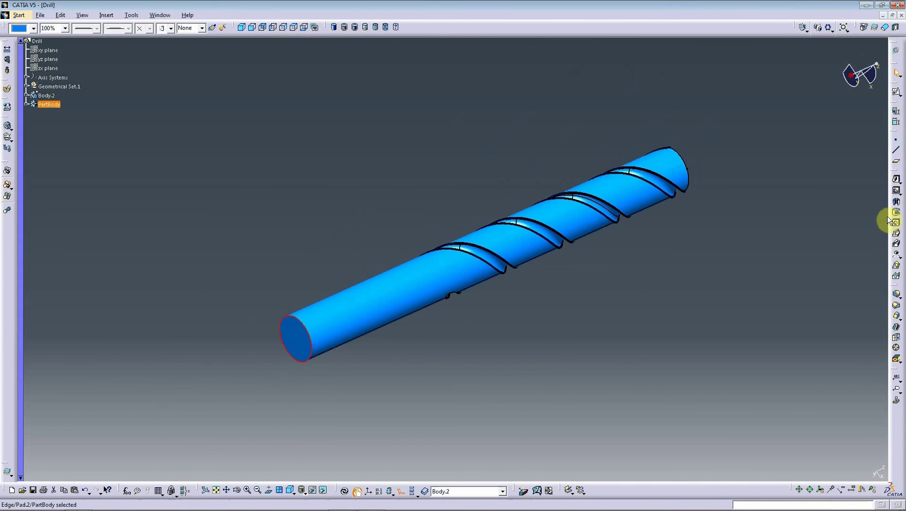
- Try chamfering the shank end edge, then cancel after the feature definition error
click(895, 309)
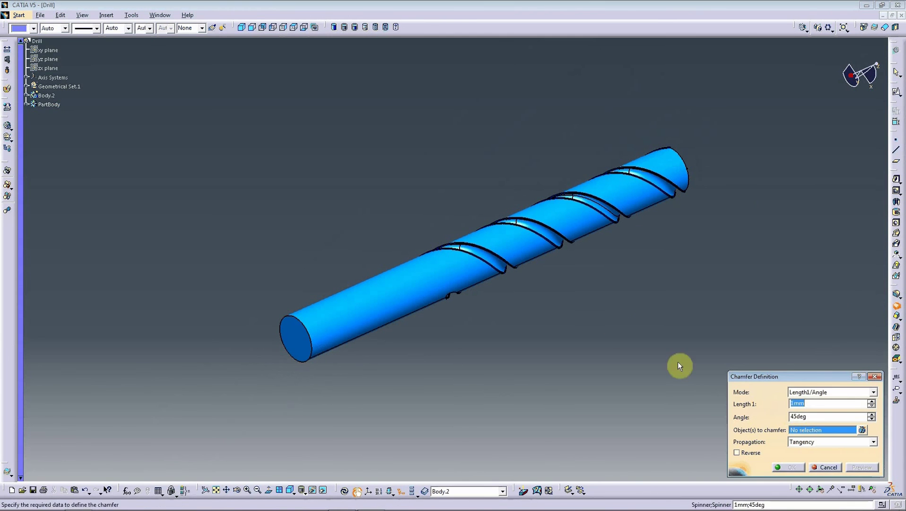
click(306, 326)
click(511, 281)
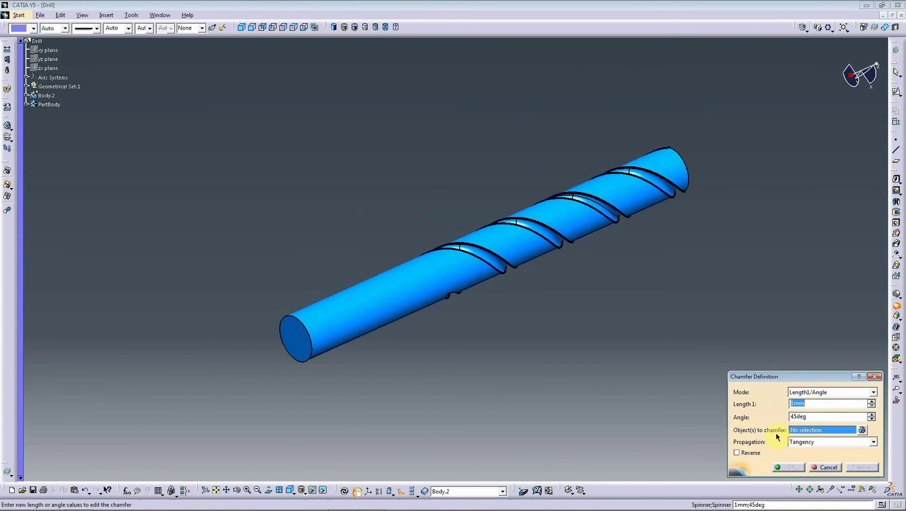
click(830, 467)
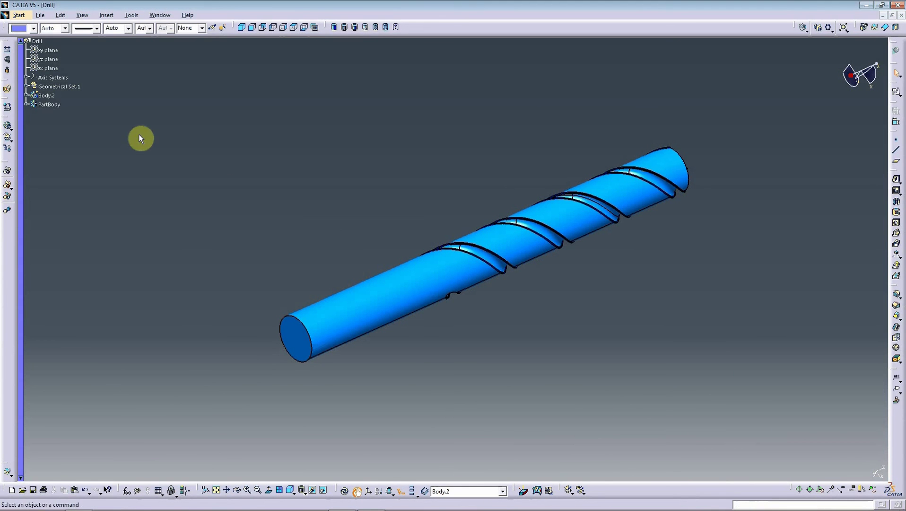
- Make PartBody the in-work object and chamfer the shank end edge 1mm at 45deg
right_click(45, 102)
click(74, 142)
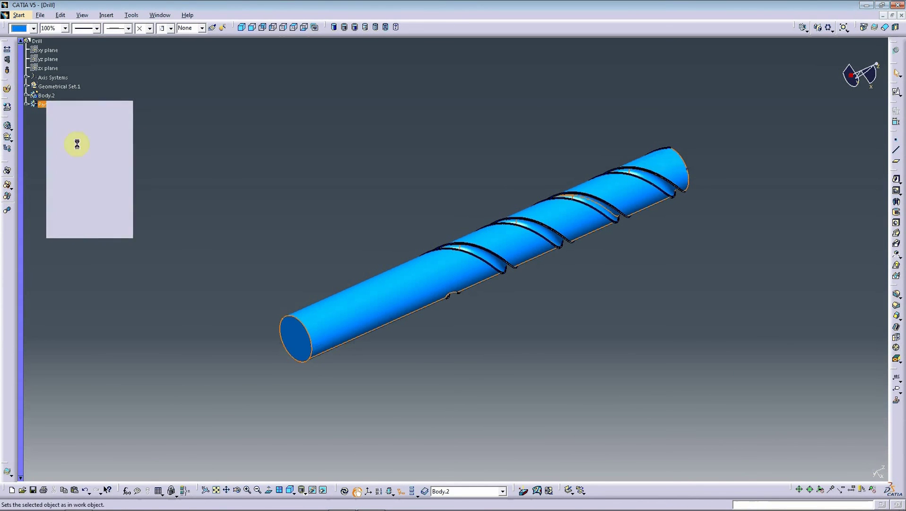
click(895, 308)
click(311, 330)
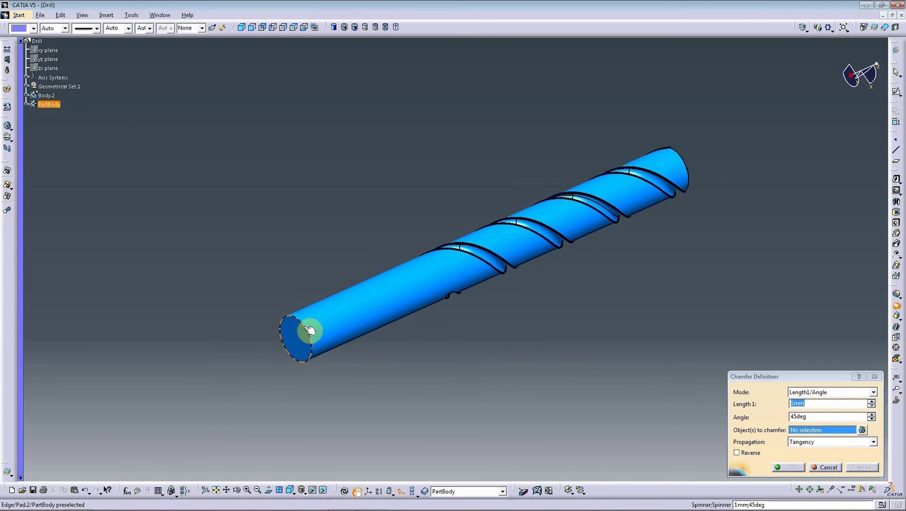
click(781, 467)
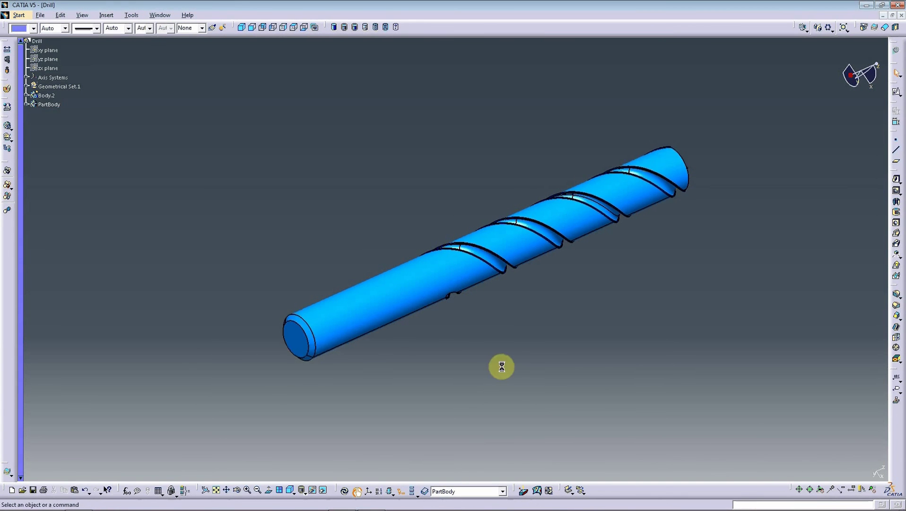
middle_drag(497, 366, 411, 339)
mouse_move(341, 301)
middle_down()
mouse_move(700, 371)
mouse_move(635, 367)
mouse_move(490, 324)
mouse_move(668, 348)
mouse_move(629, 345)
mouse_move(603, 361)
mouse_move(658, 365)
mouse_move(623, 365)
mouse_move(492, 353)
mouse_move(445, 324)
middle_up()
mouse_move(422, 116)
middle_down()
mouse_move(561, 259)
mouse_move(572, 318)
mouse_move(680, 336)
mouse_move(651, 417)
mouse_move(658, 422)
mouse_move(477, 319)
mouse_move(507, 317)
mouse_move(678, 443)
mouse_move(803, 362)
mouse_move(856, 371)
middle_up()
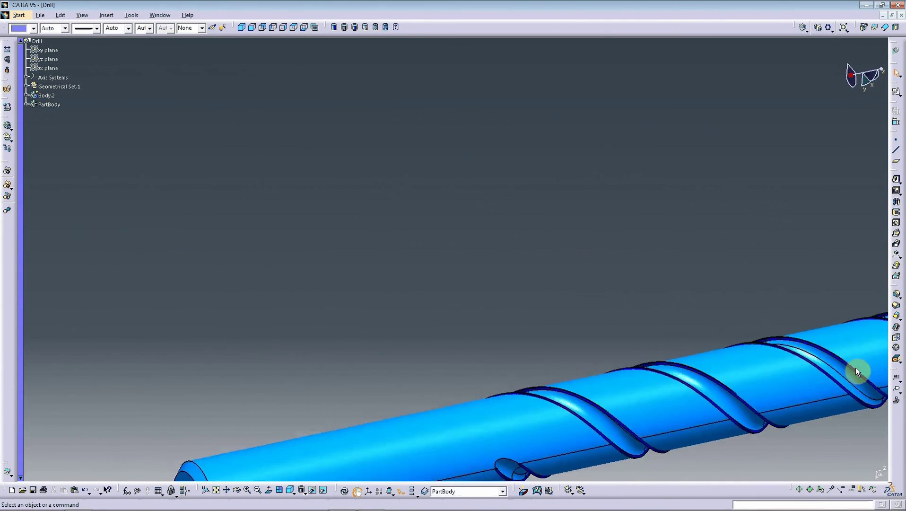